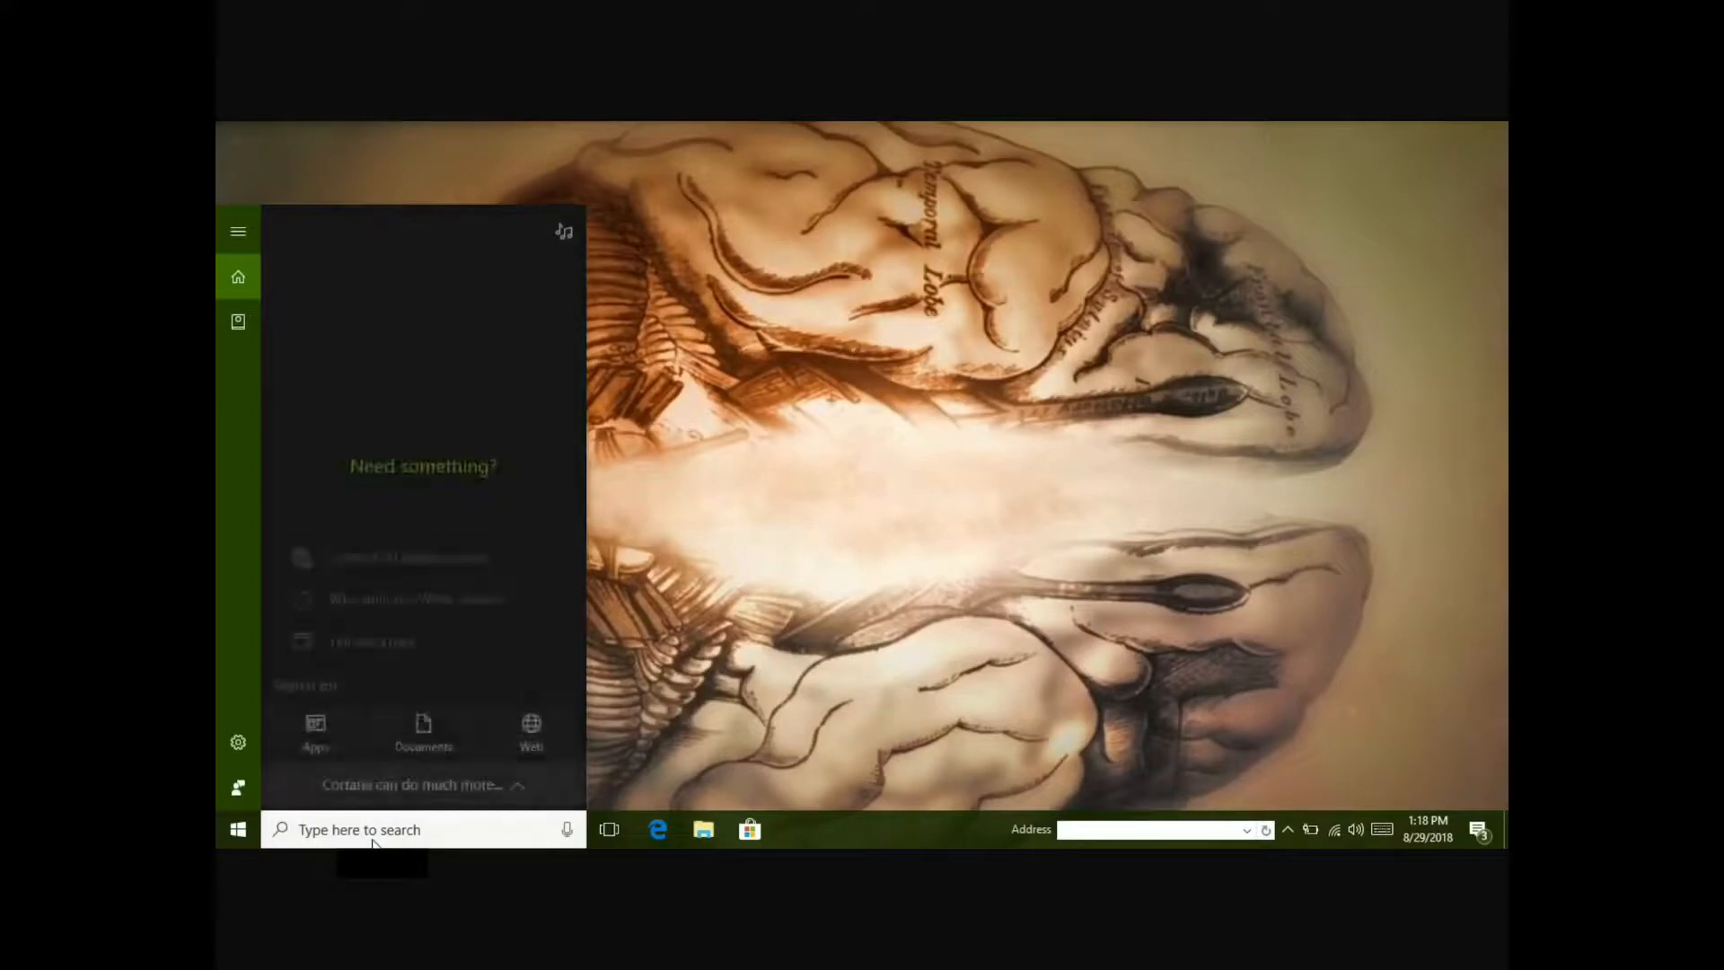
Search the computer for "snap" and launch ITK-SNAP
type("span")
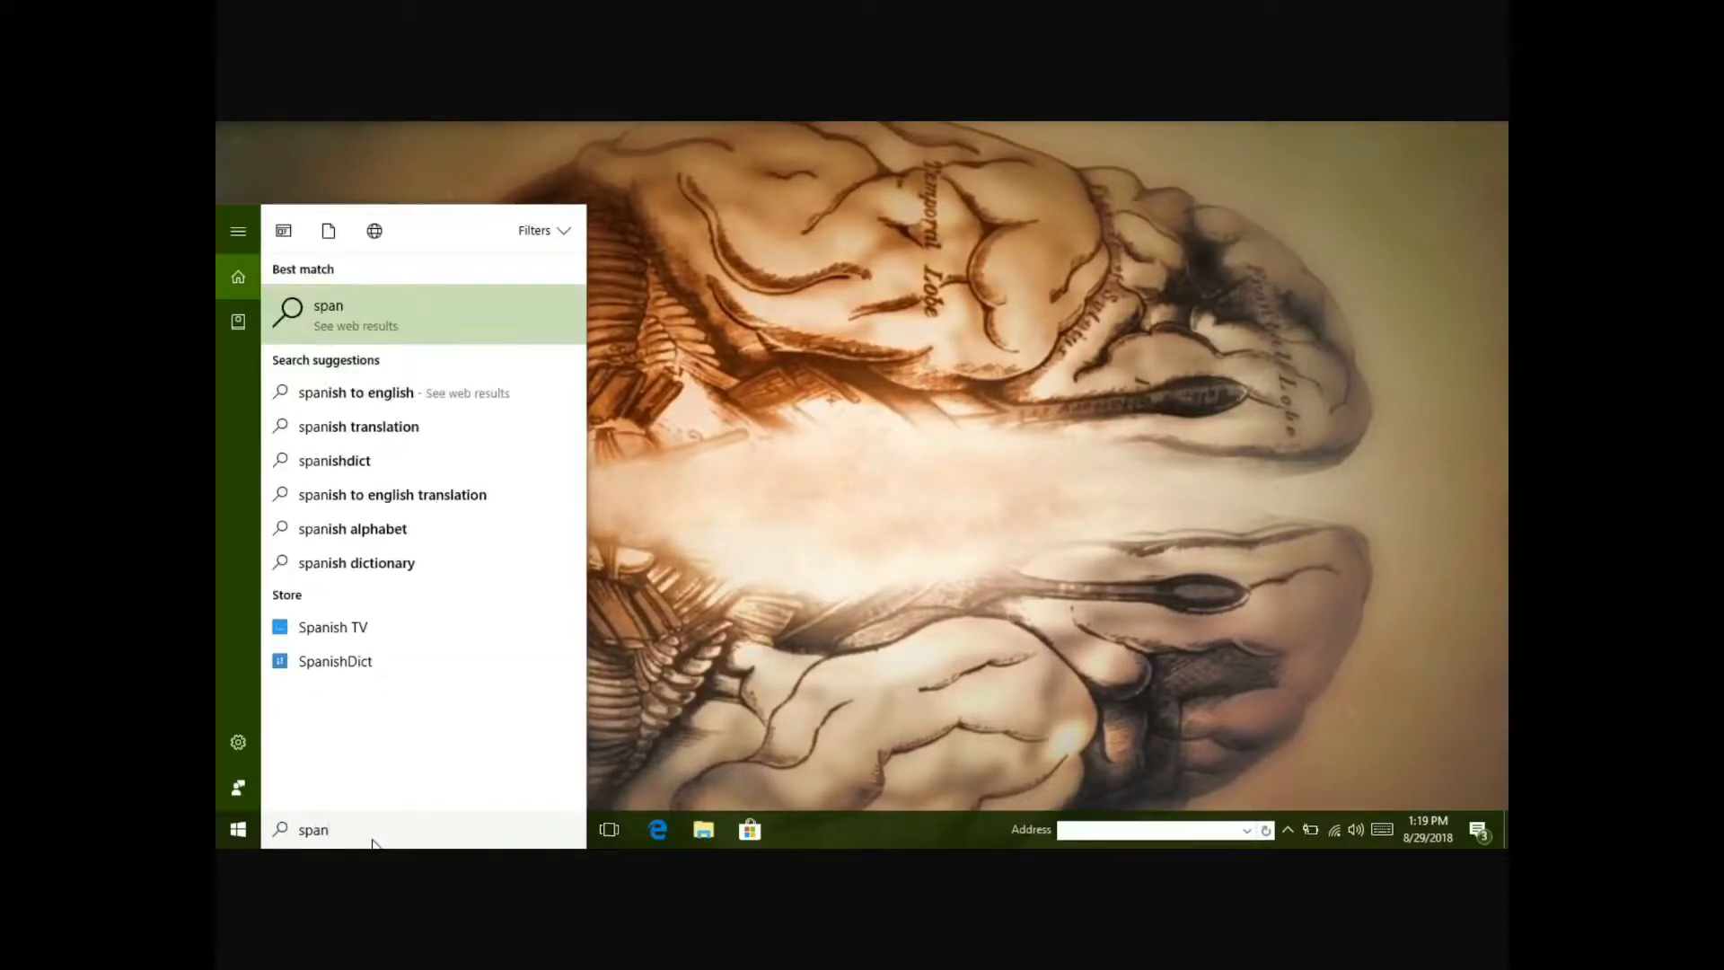
key("BackSpace")
key("BackSpace")
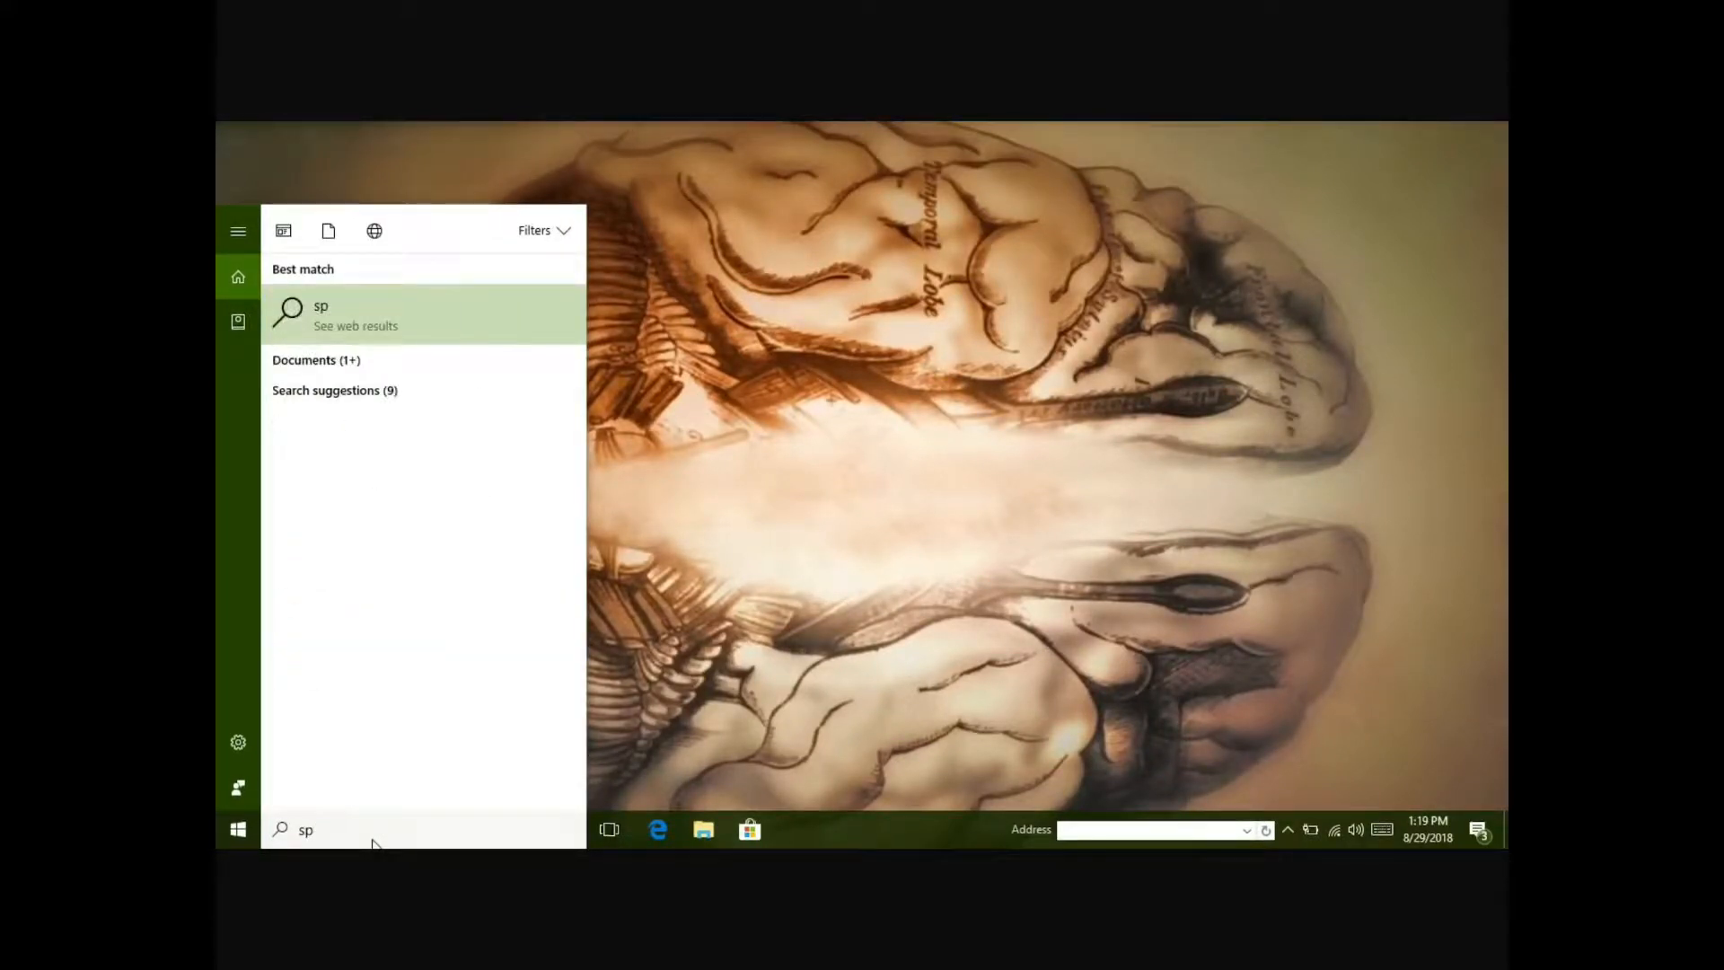
key("BackSpace")
type("nap")
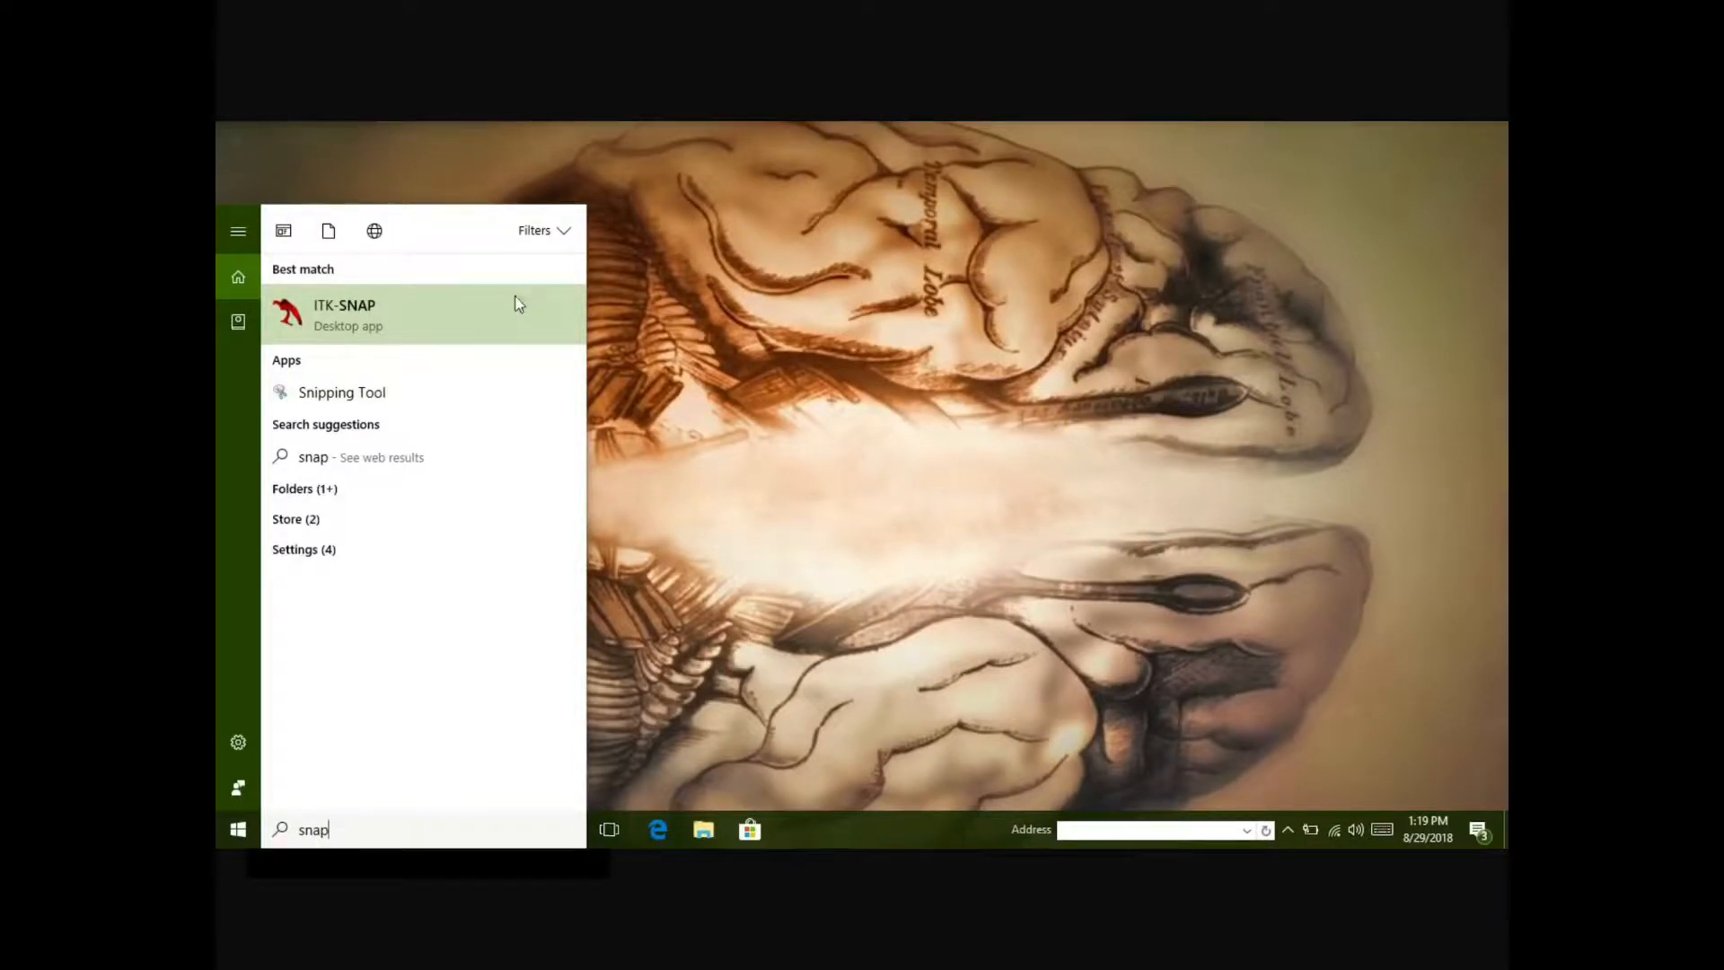
left_click(508, 303)
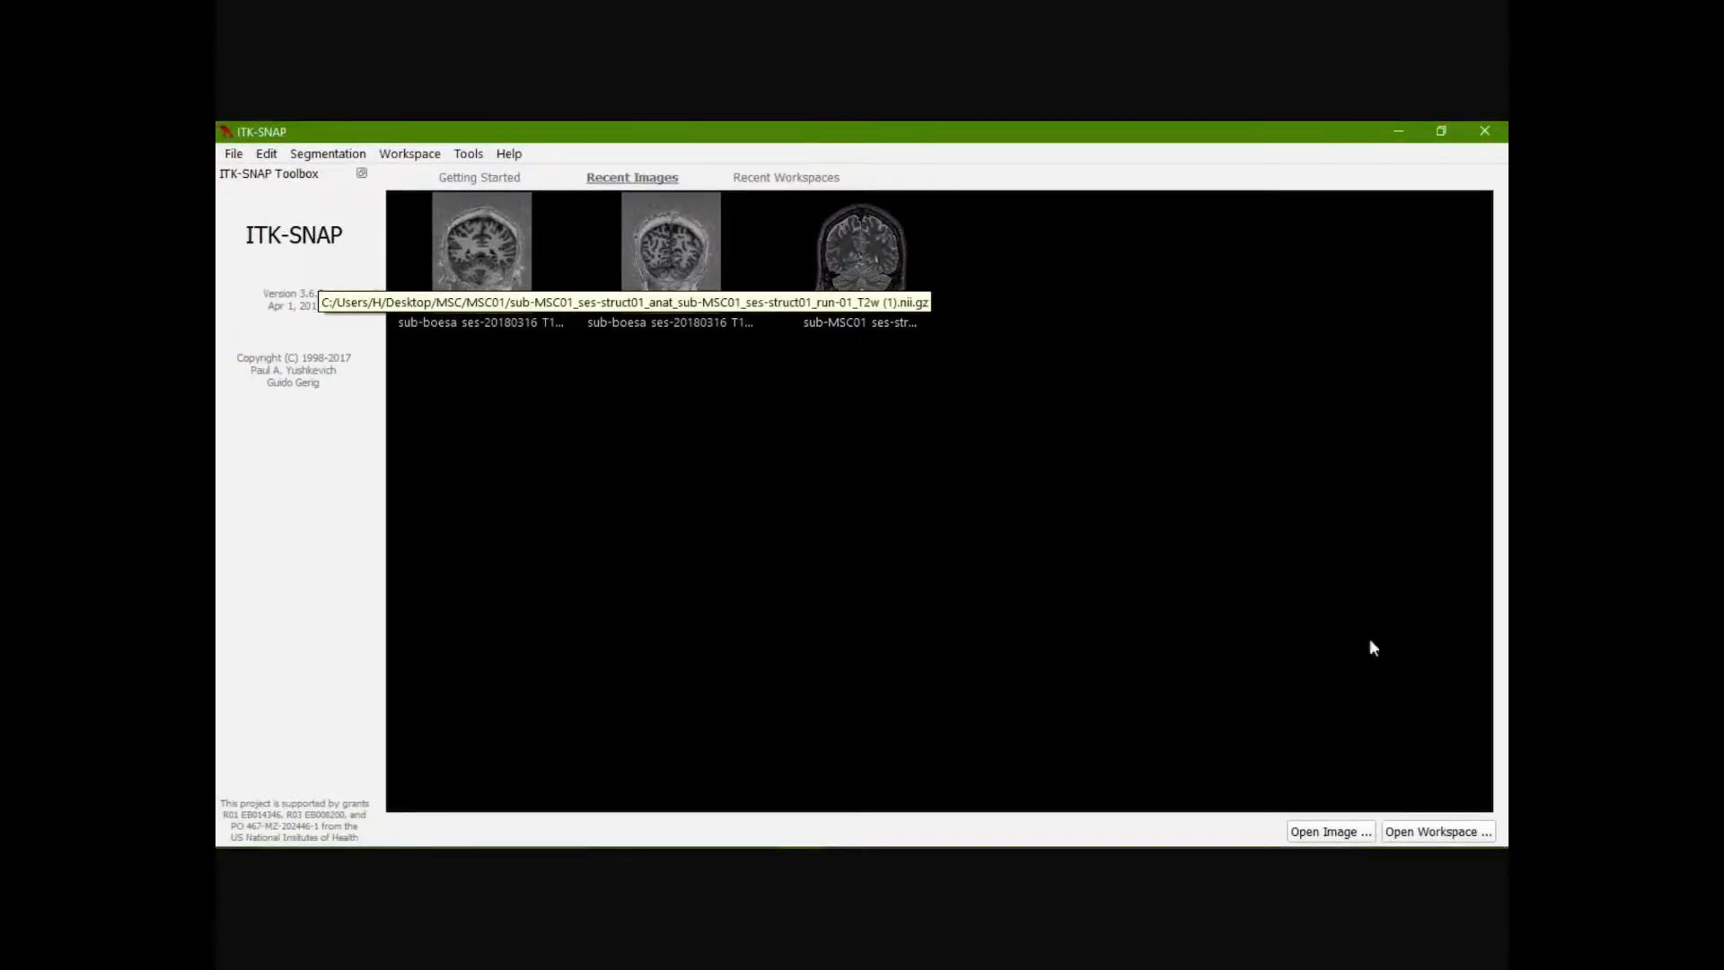
Load sub-boesa_ses-20180316_T1w_acq-MP2RAGErecon_dim-800x469x469.nii.gz from Desktop > Proyecto boes > Main Mask as the NIfTI main image and maximize the window
left_click(1329, 832)
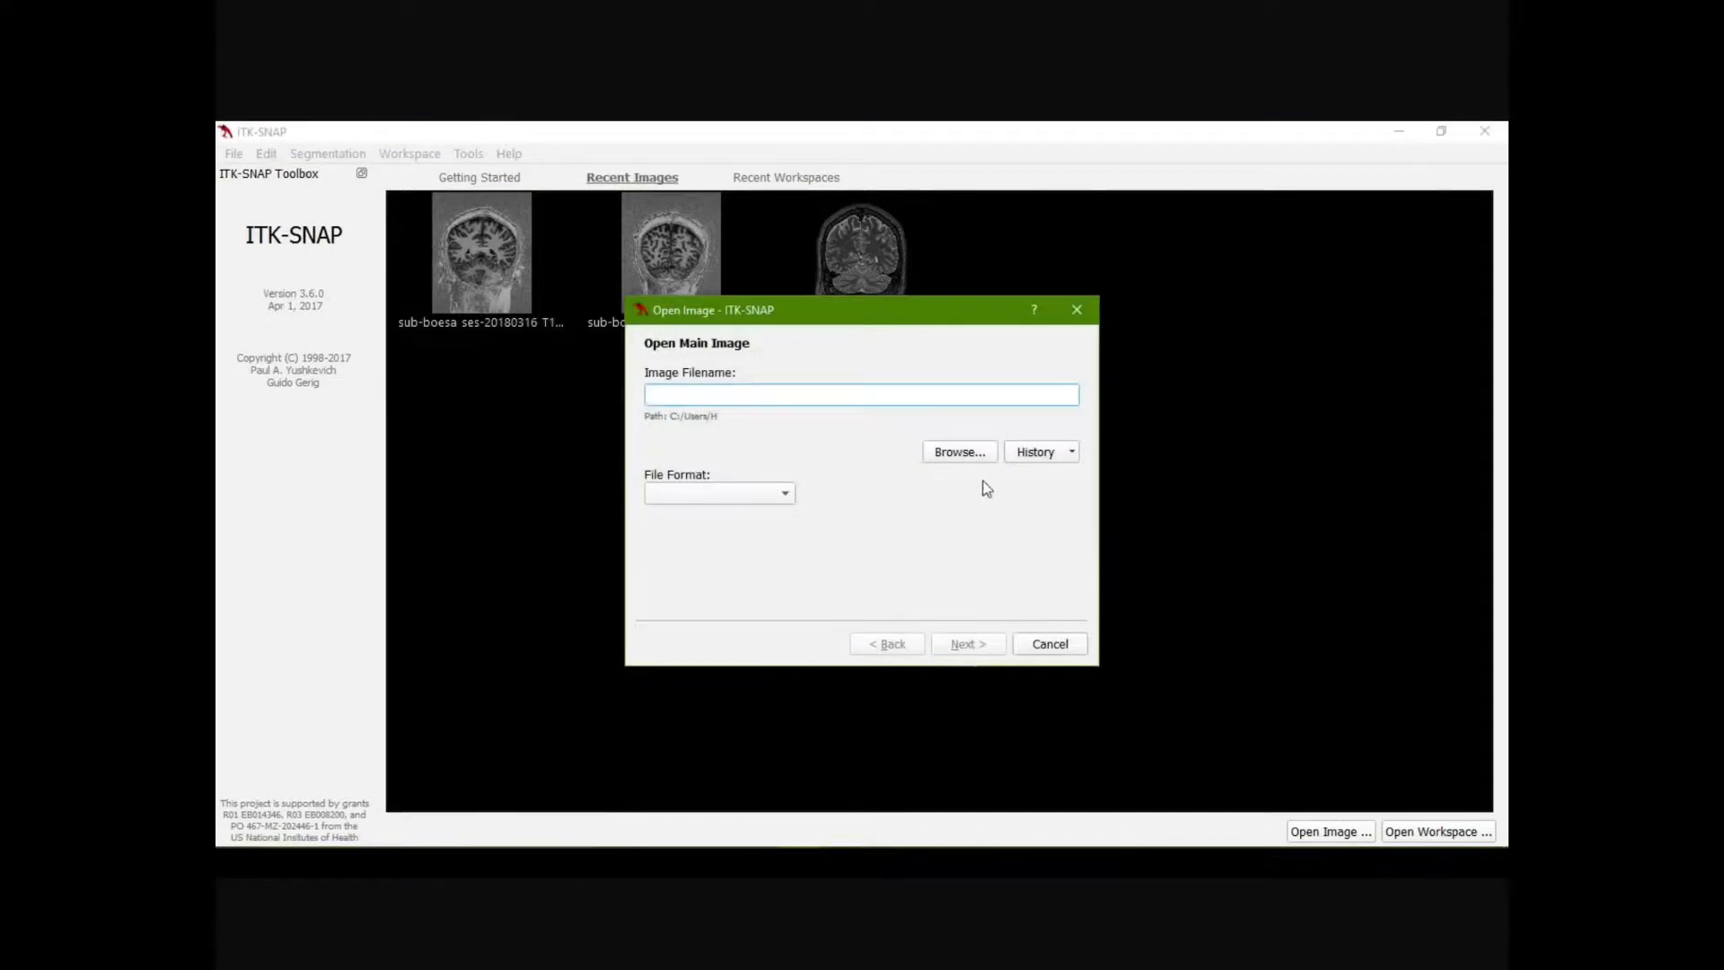
left_click(971, 459)
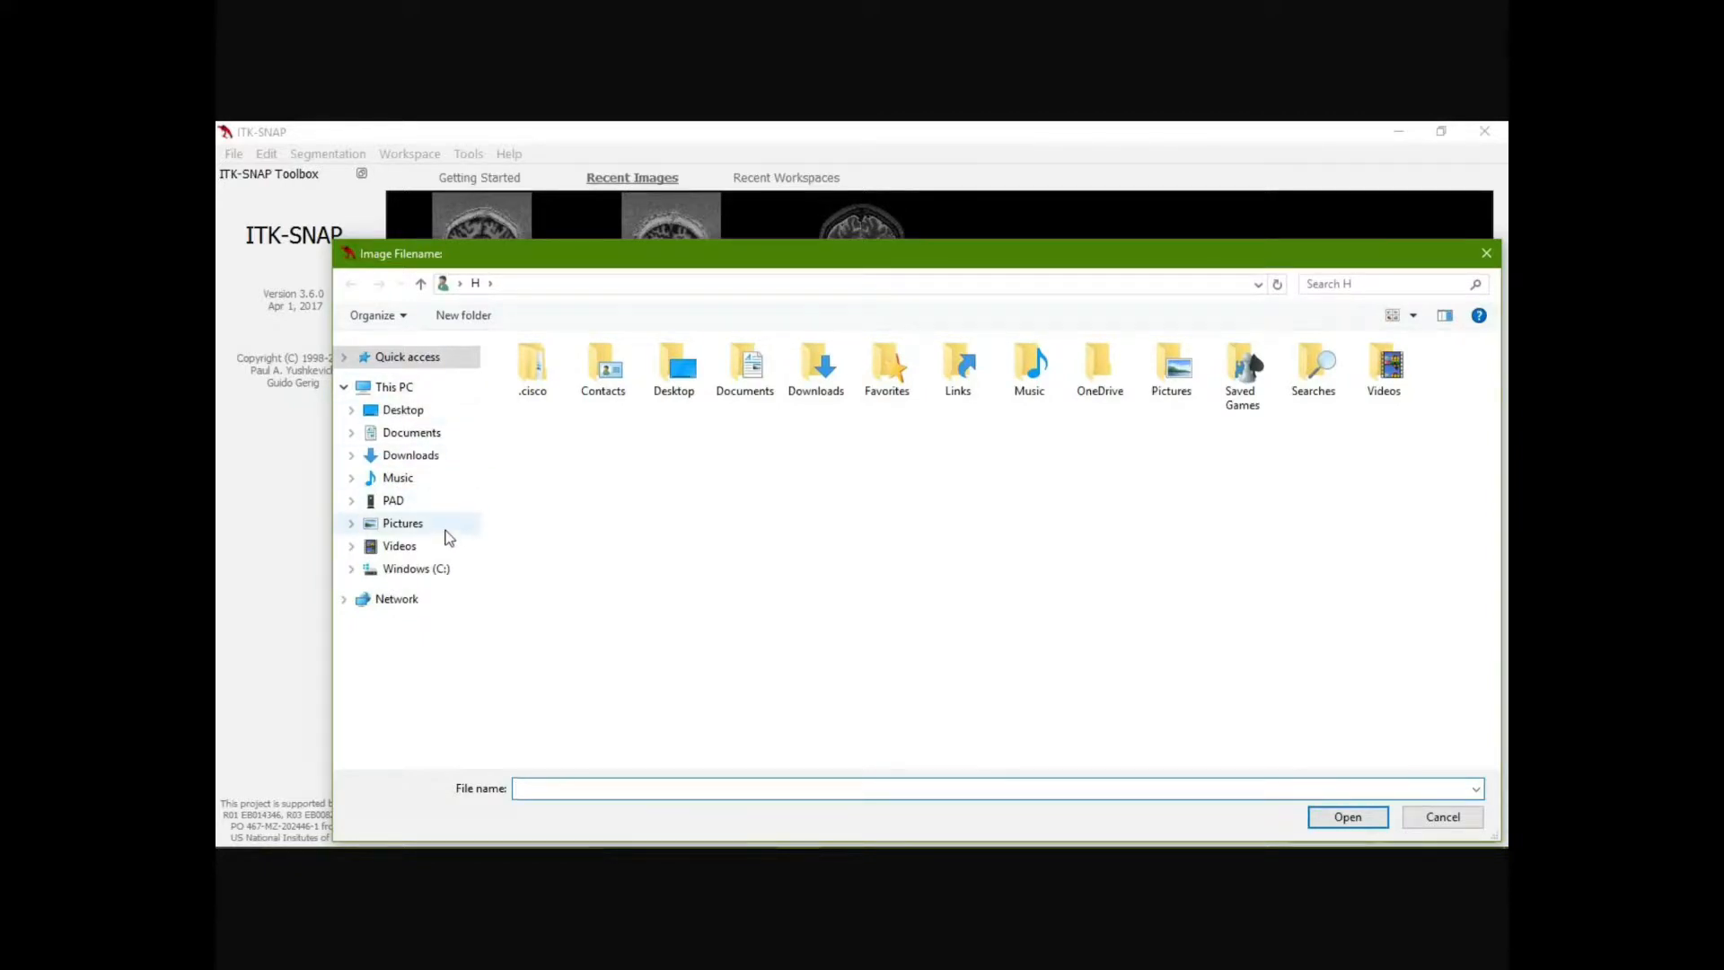
left_click(394, 410)
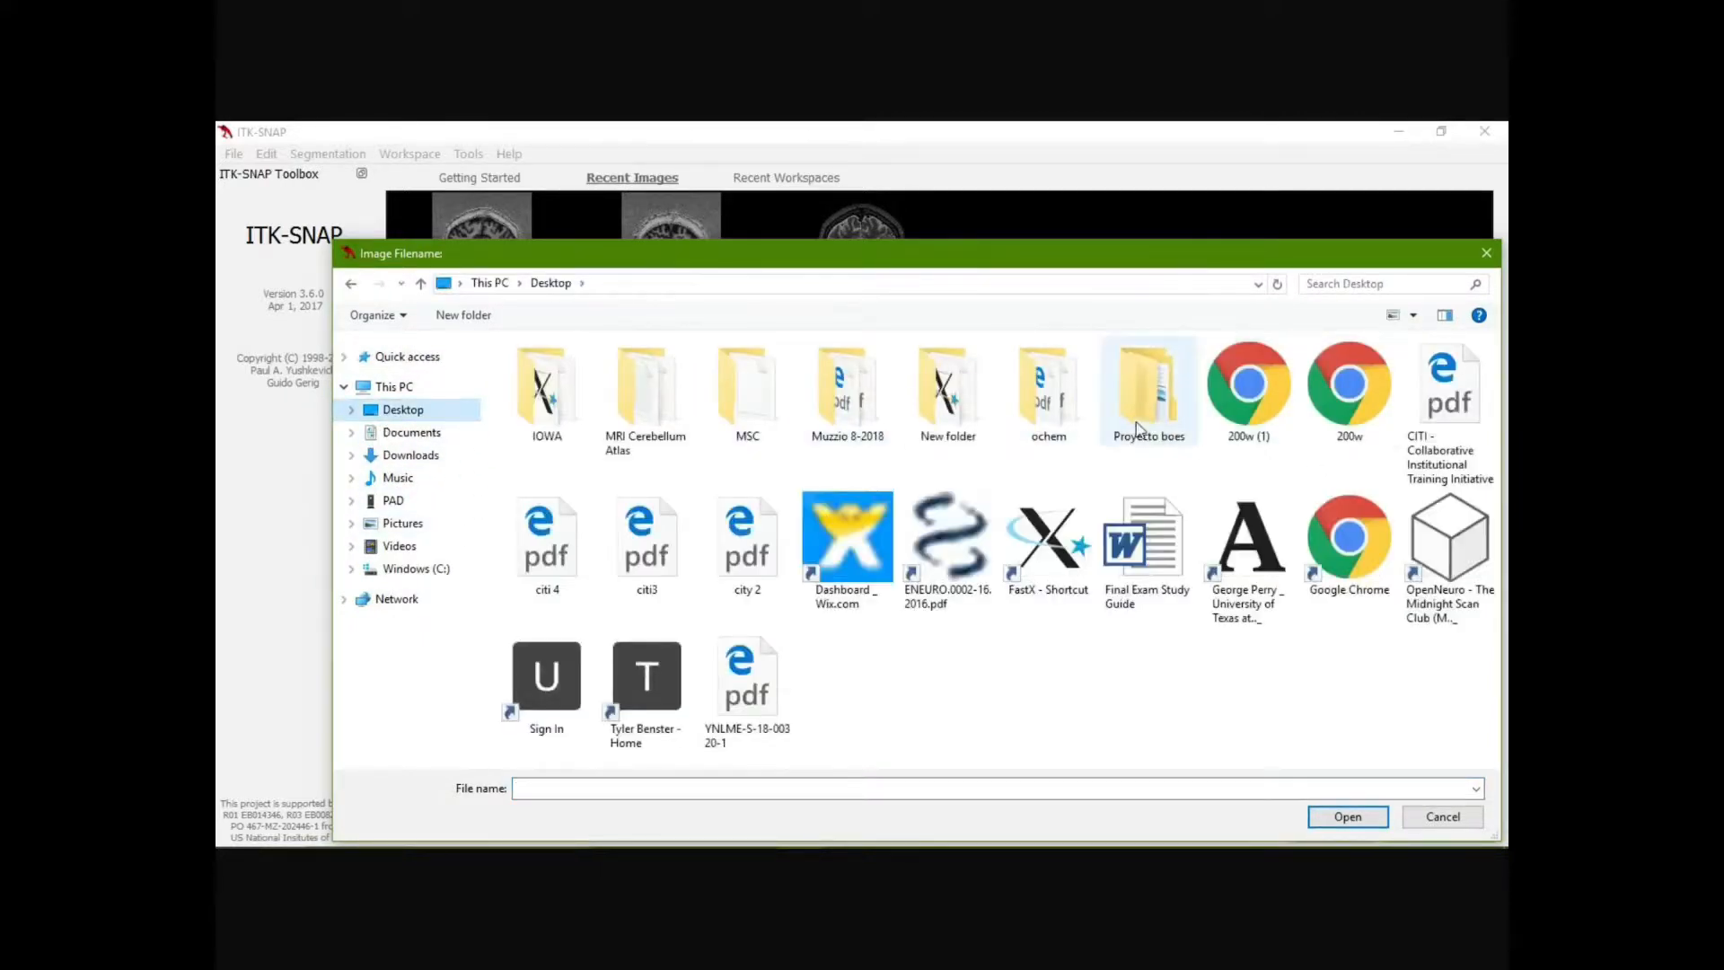
double_click(1122, 395)
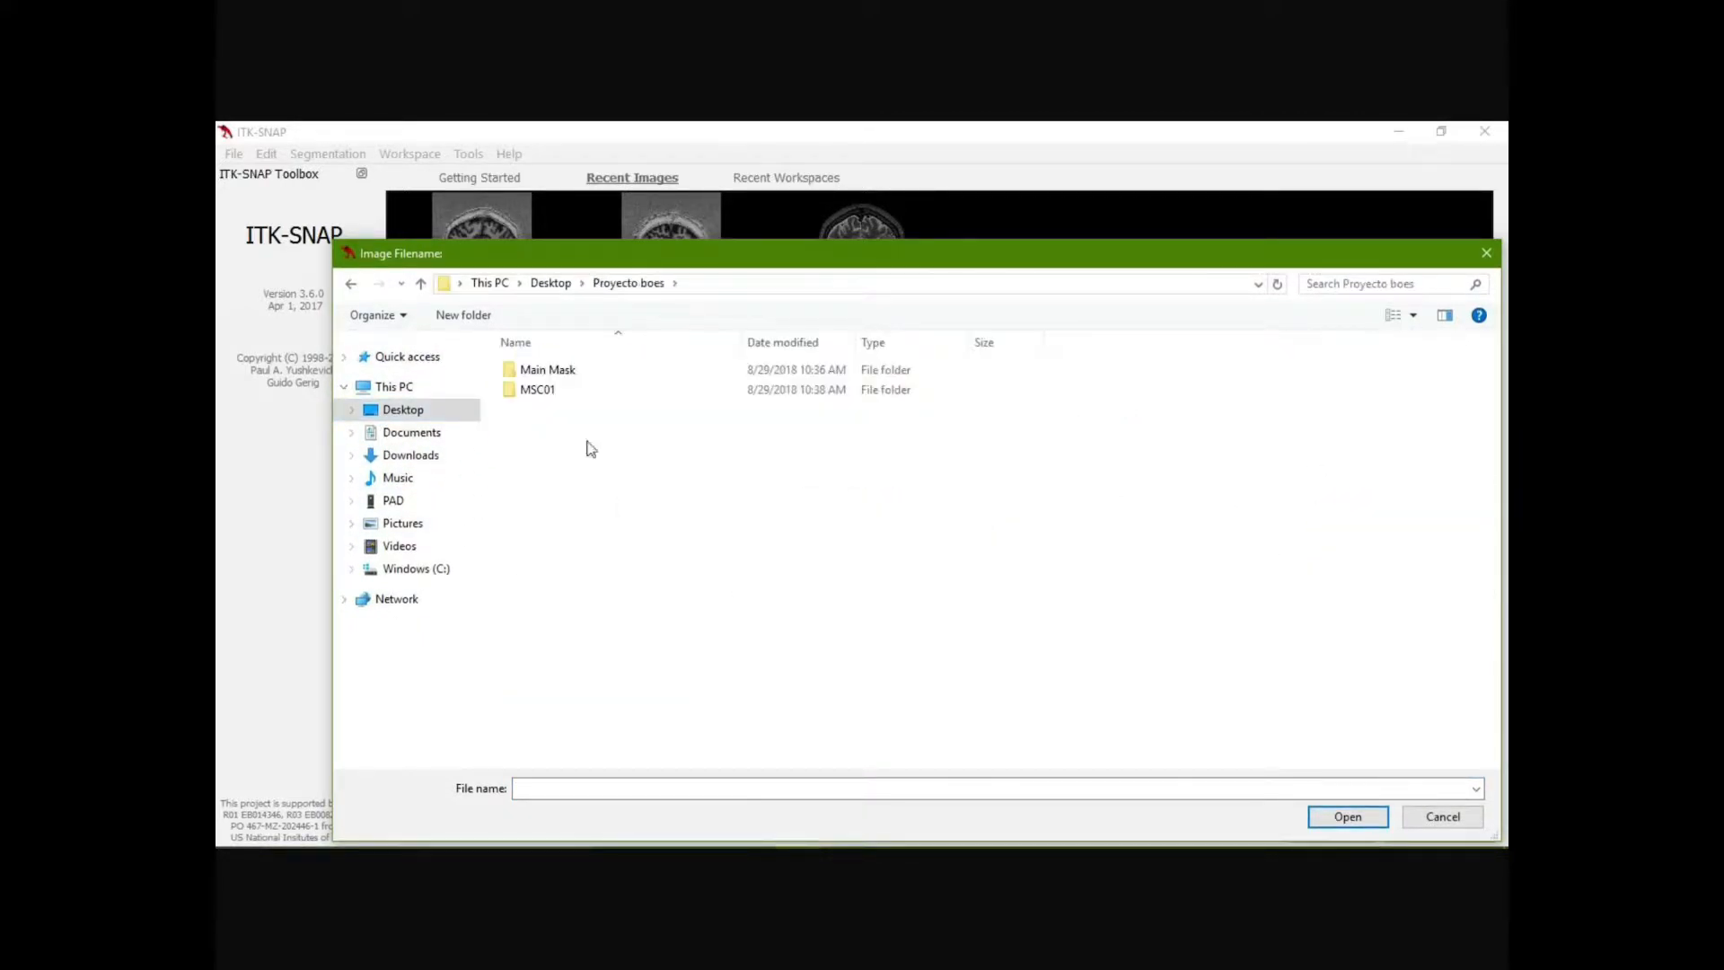
double_click(545, 371)
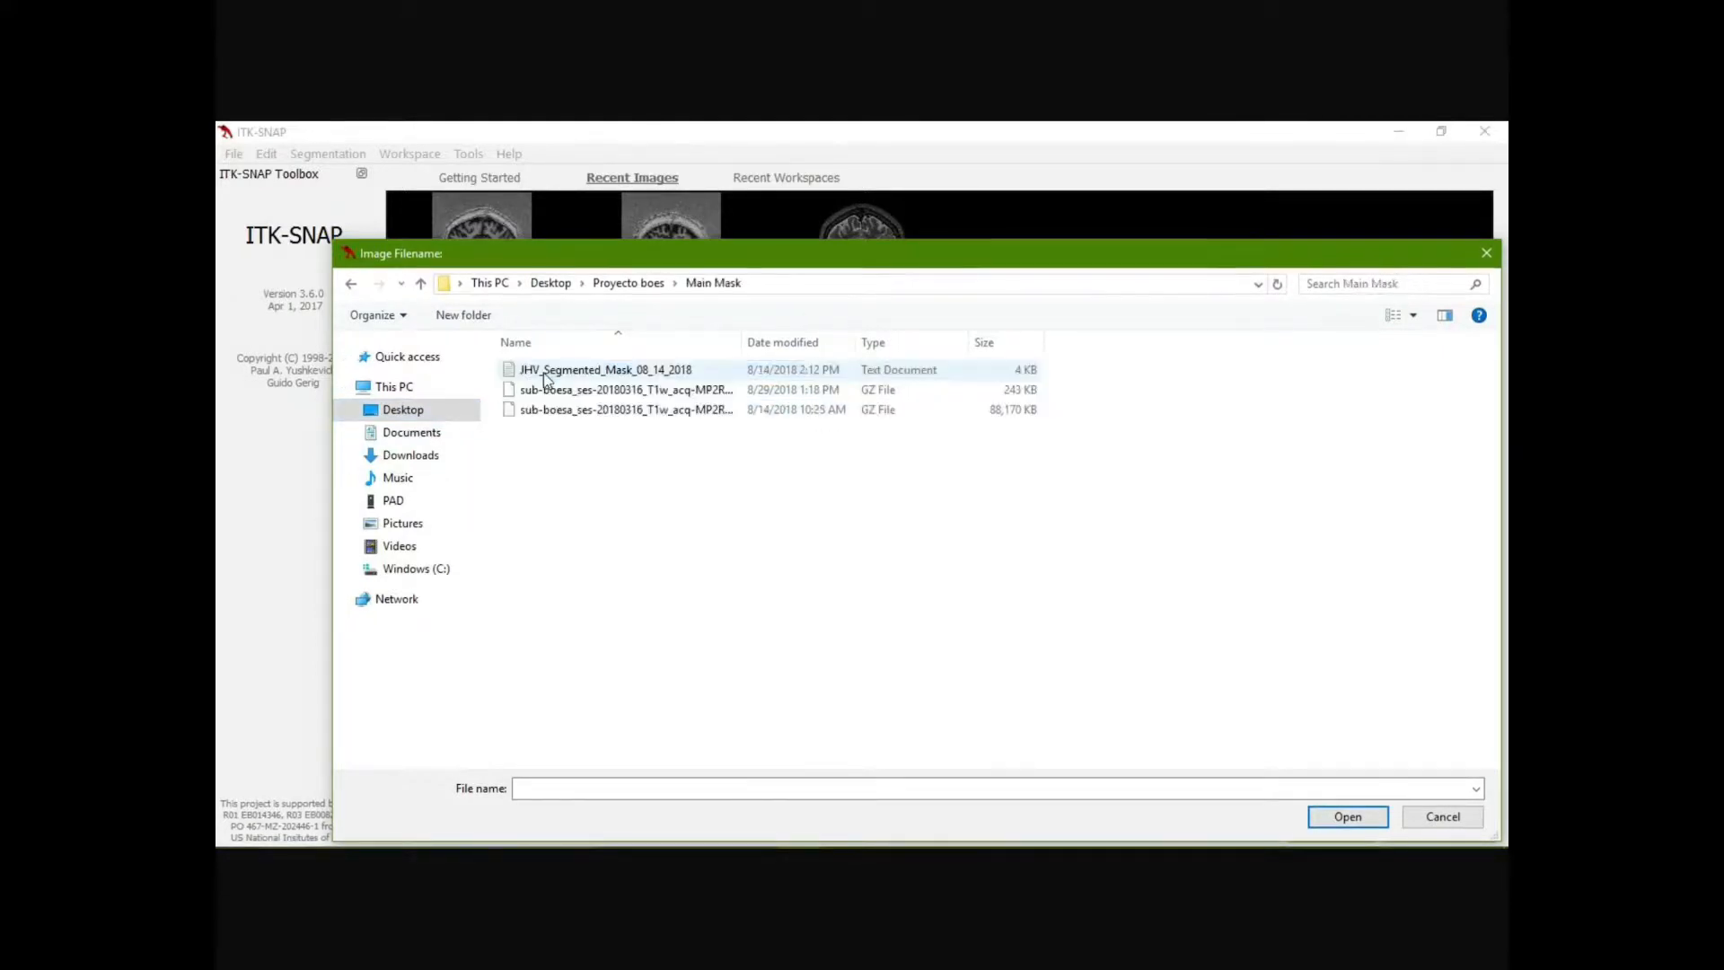
left_click(608, 422)
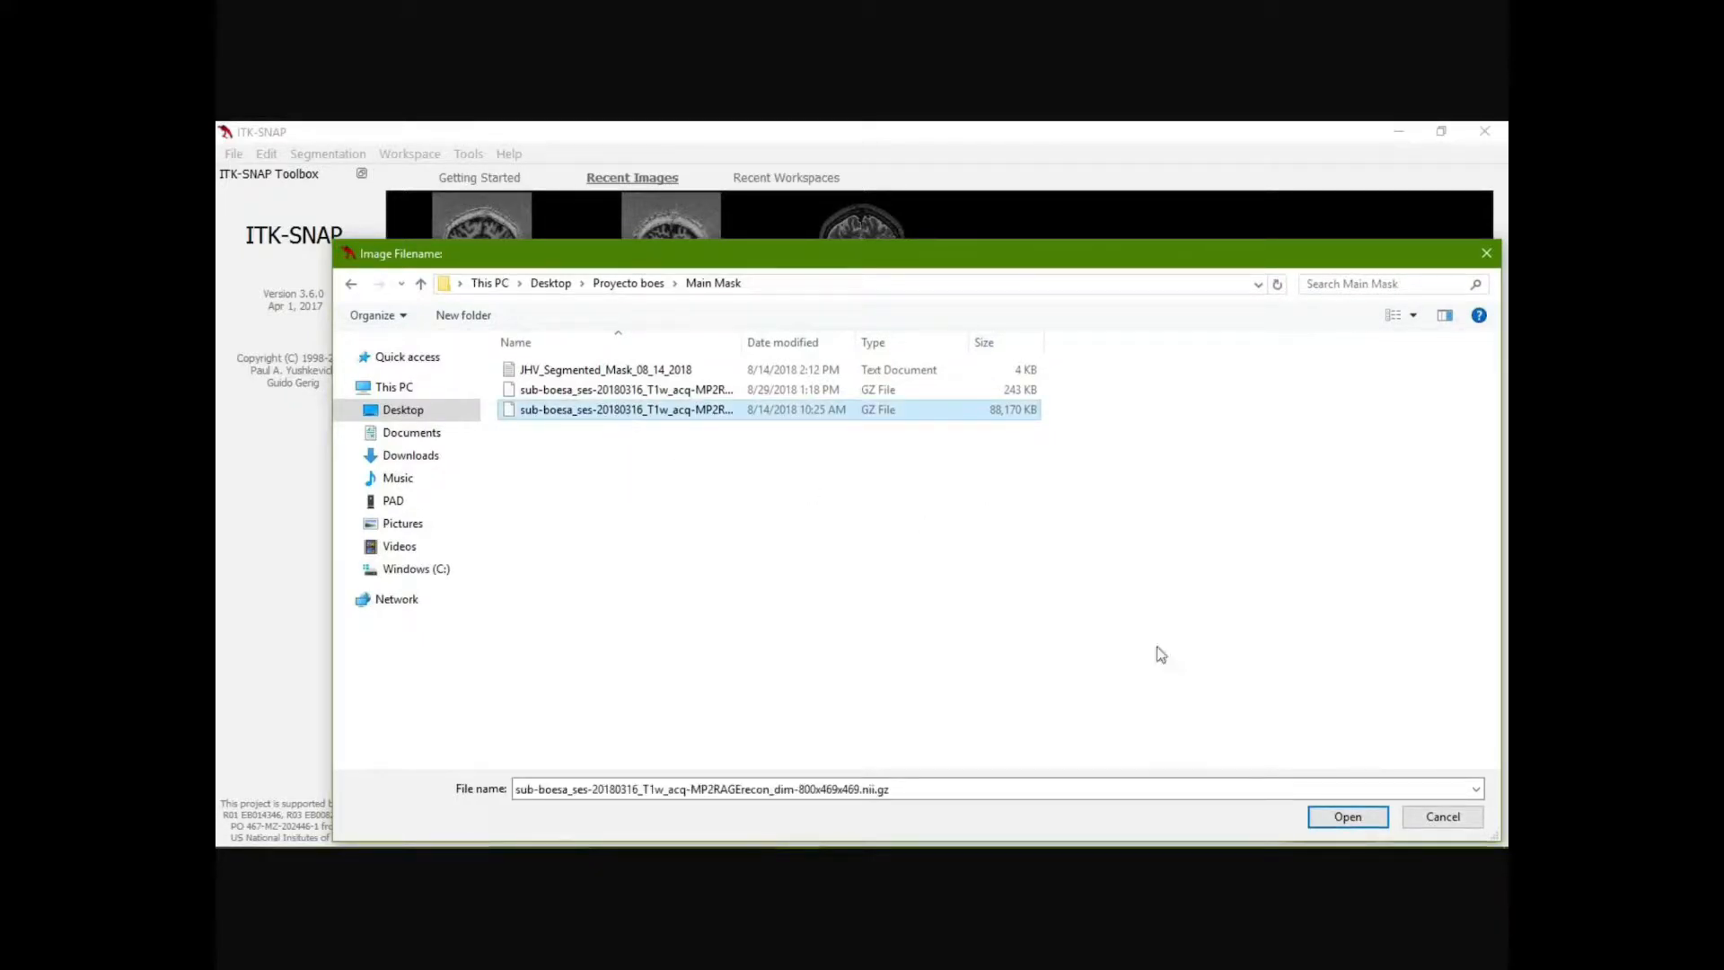
left_click(1342, 816)
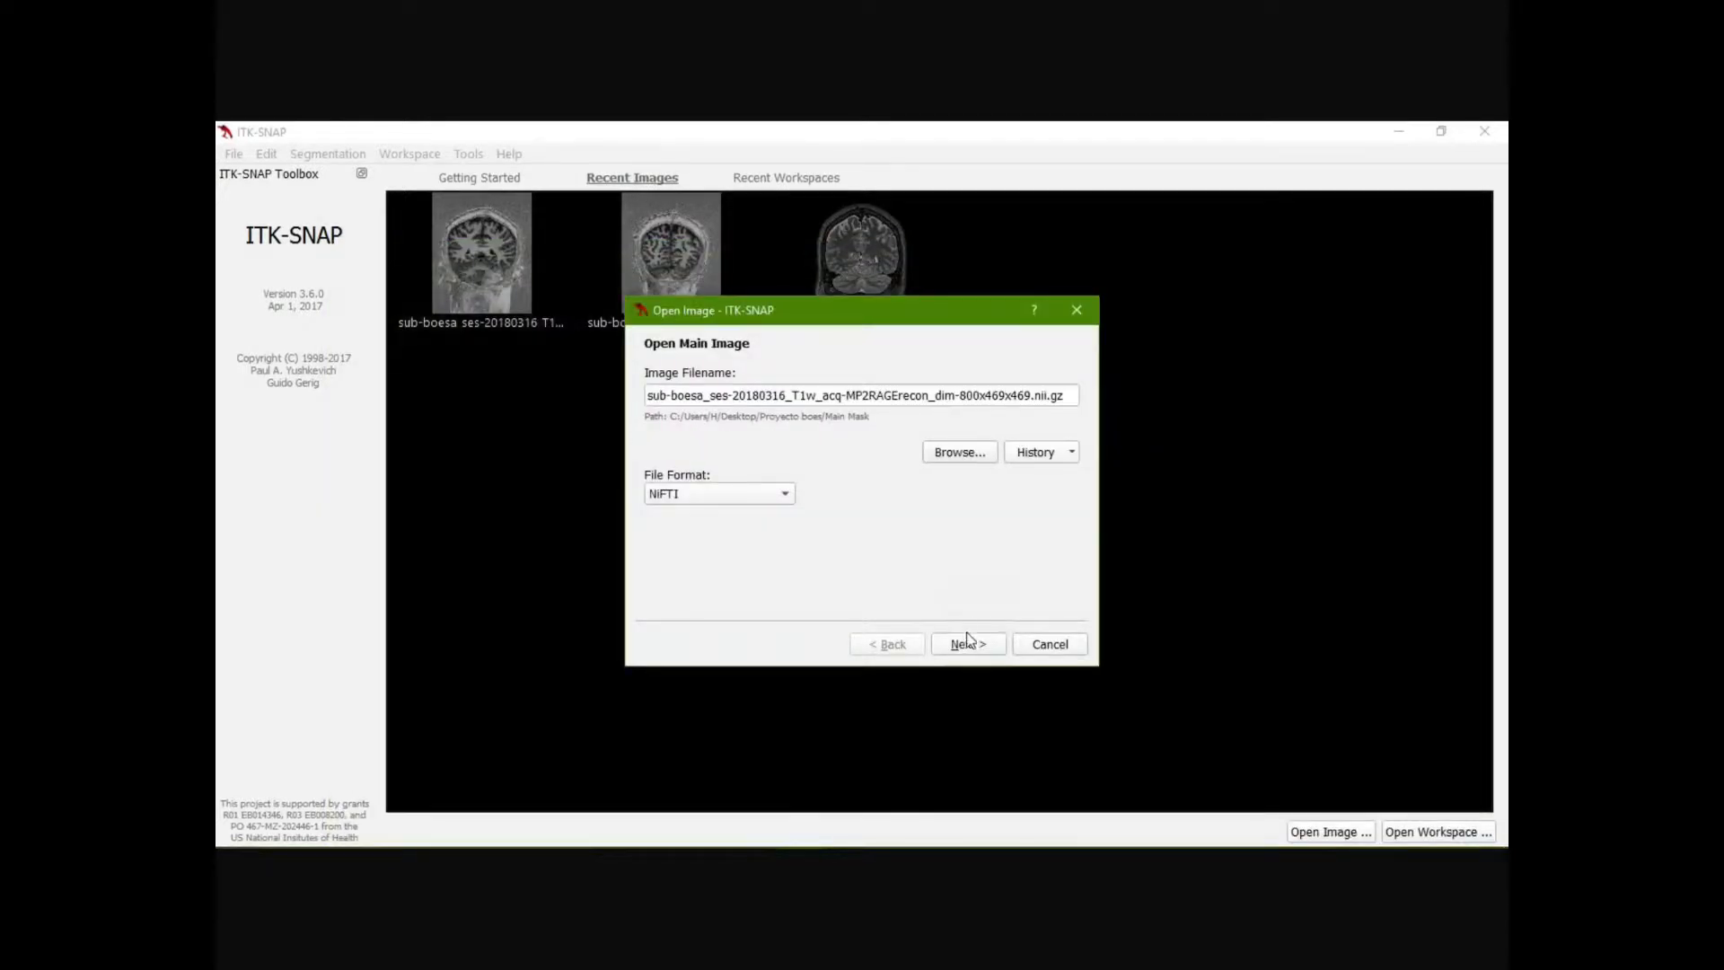
left_click(981, 644)
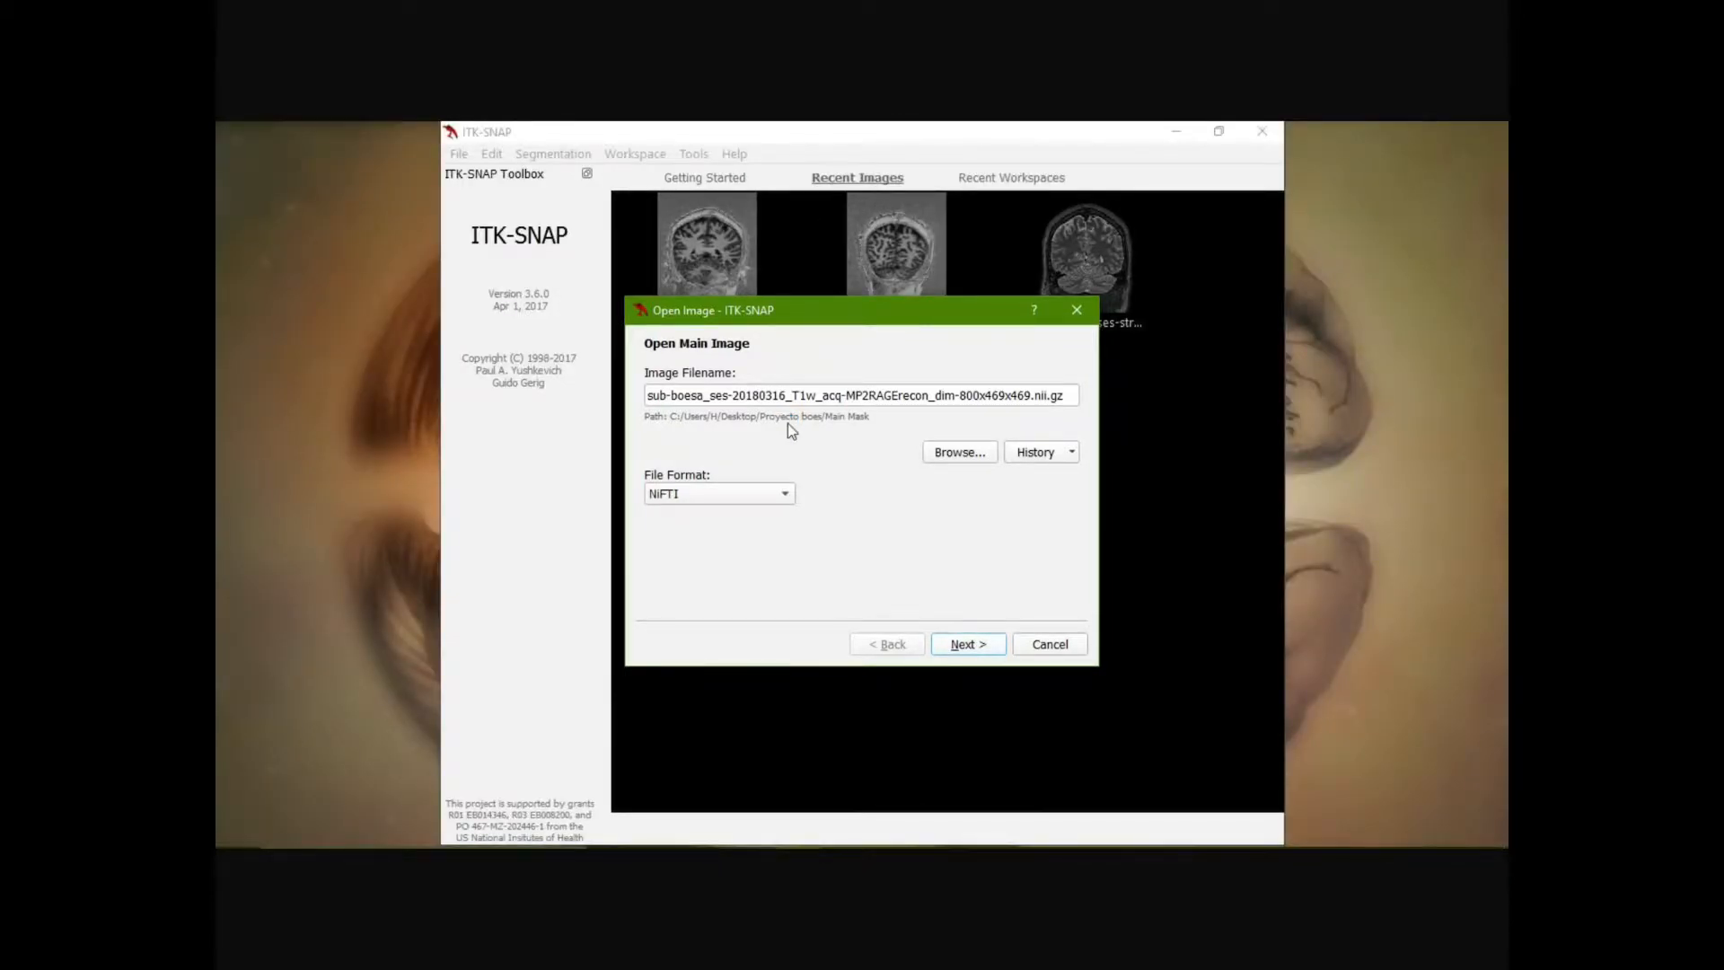
left_click(969, 641)
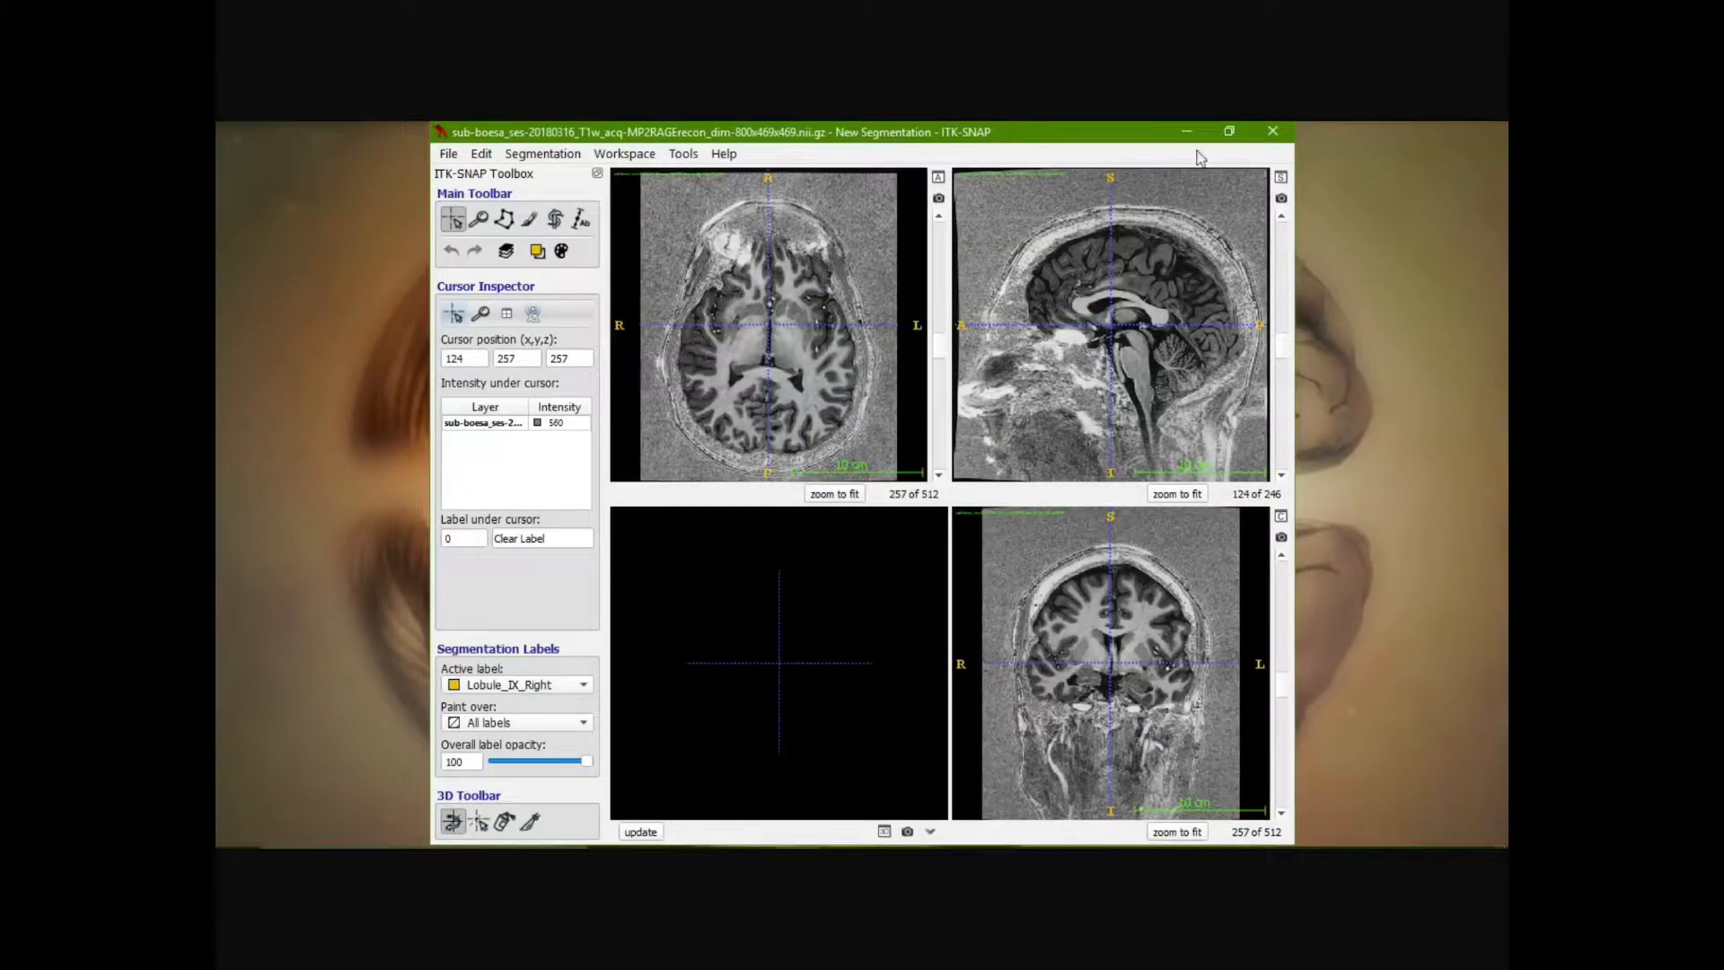
left_click(1229, 131)
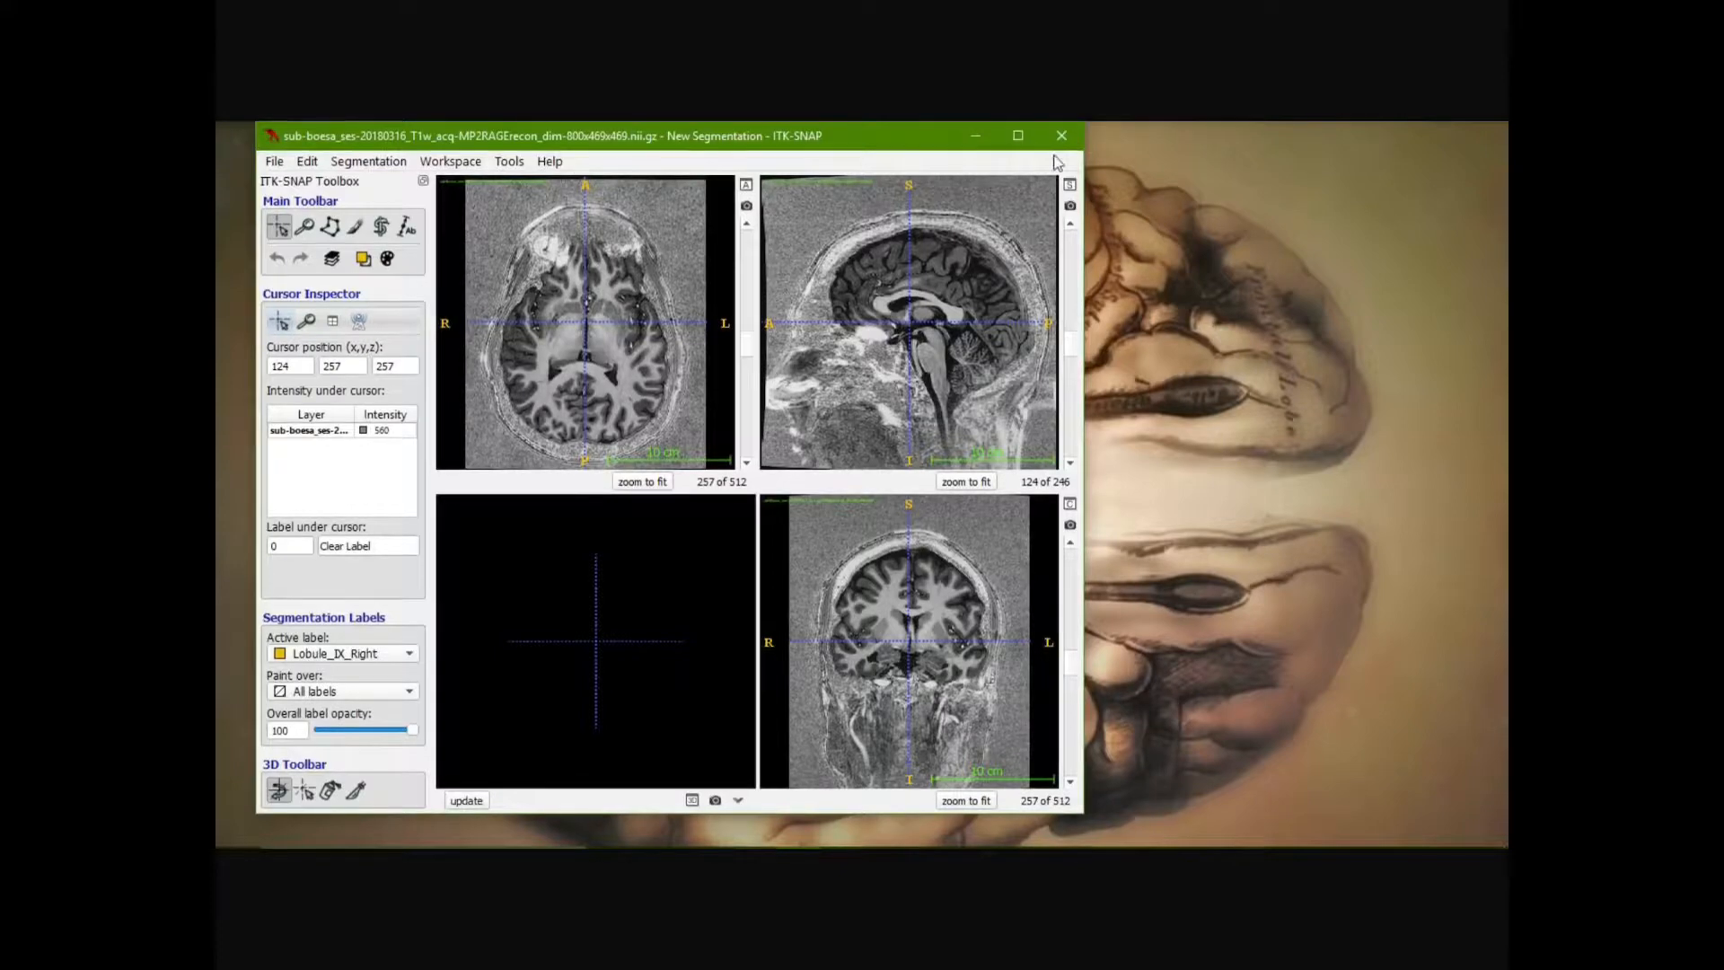
left_click(1018, 136)
Load the segmentation image sub-boesa_ses-20180316_T1w_acq-MP2RAGE_echo-2_dim-800x469x469_JHV_cerbellum_segmented_mask_08_14_2018.nii.gz from the Main Mask folder in NIfTI format
left_click(327, 153)
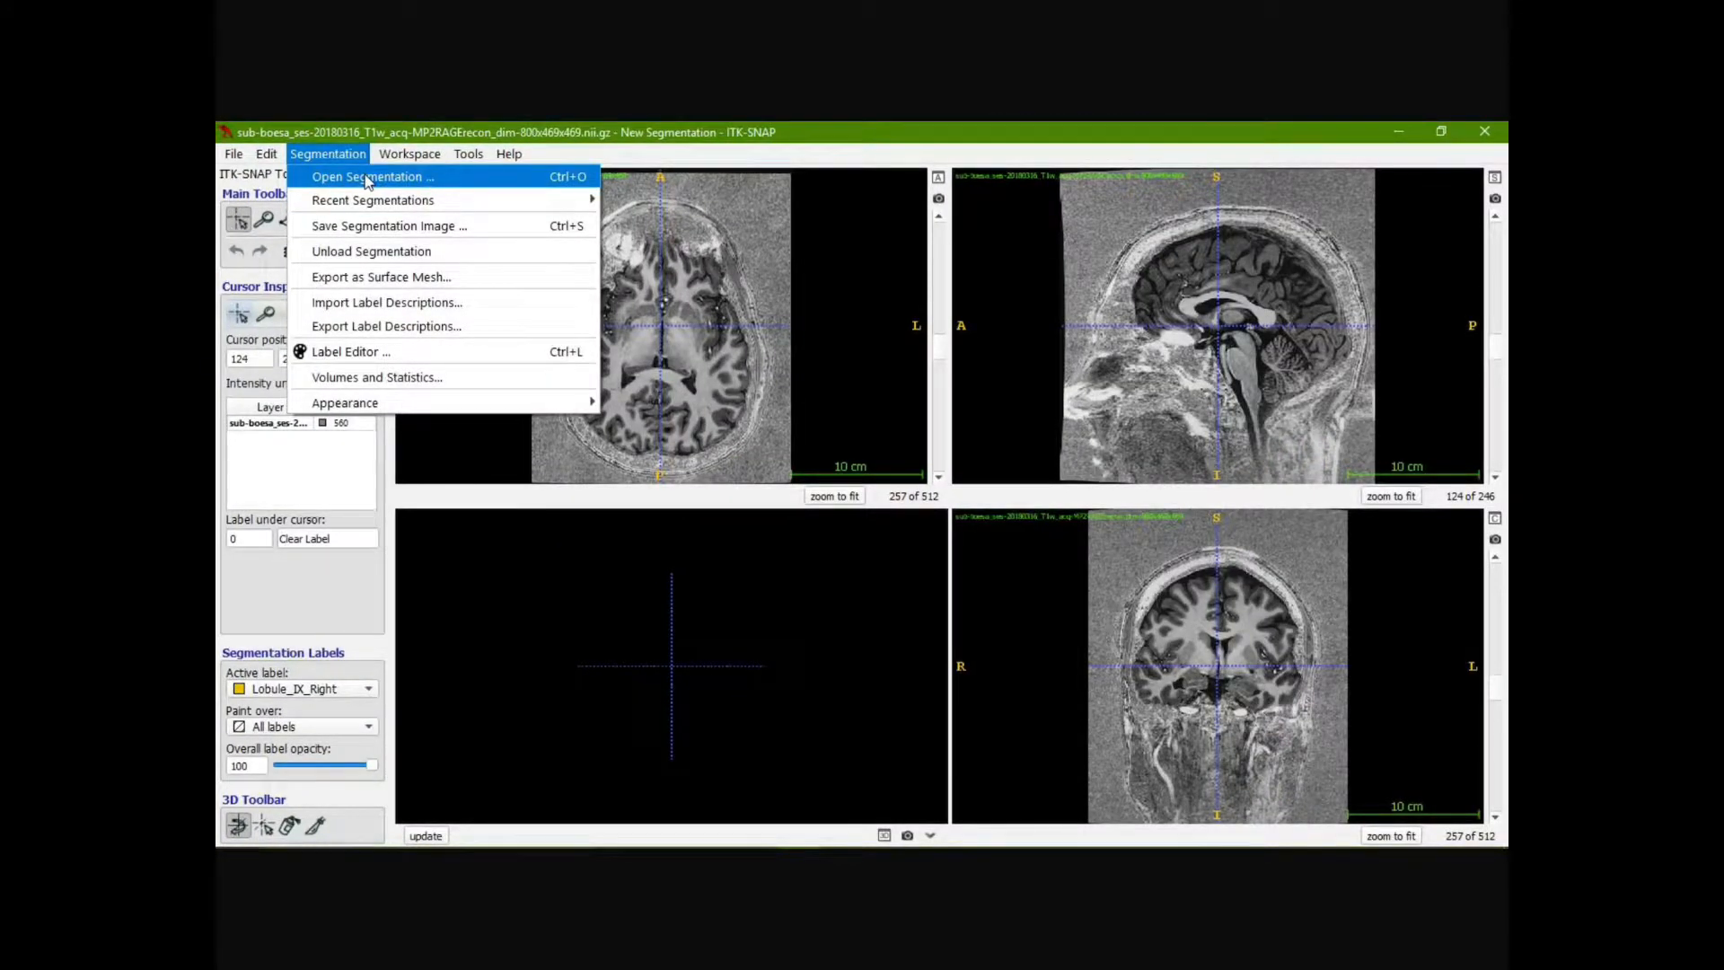
left_click(368, 177)
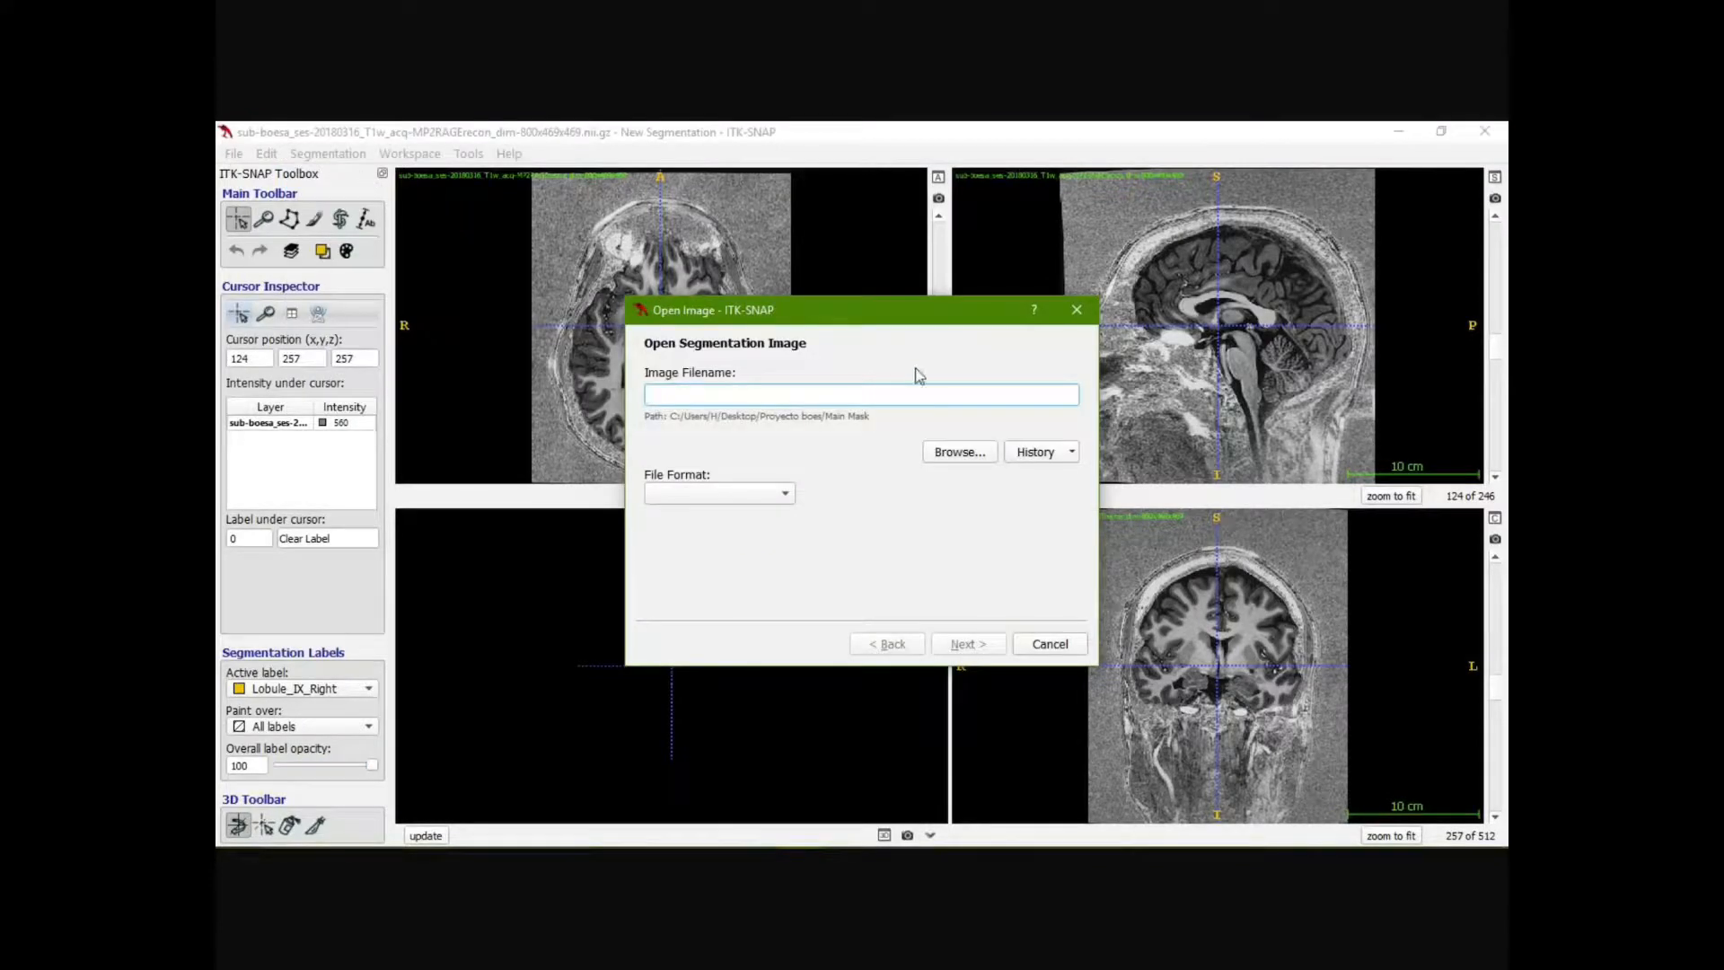
left_click(977, 455)
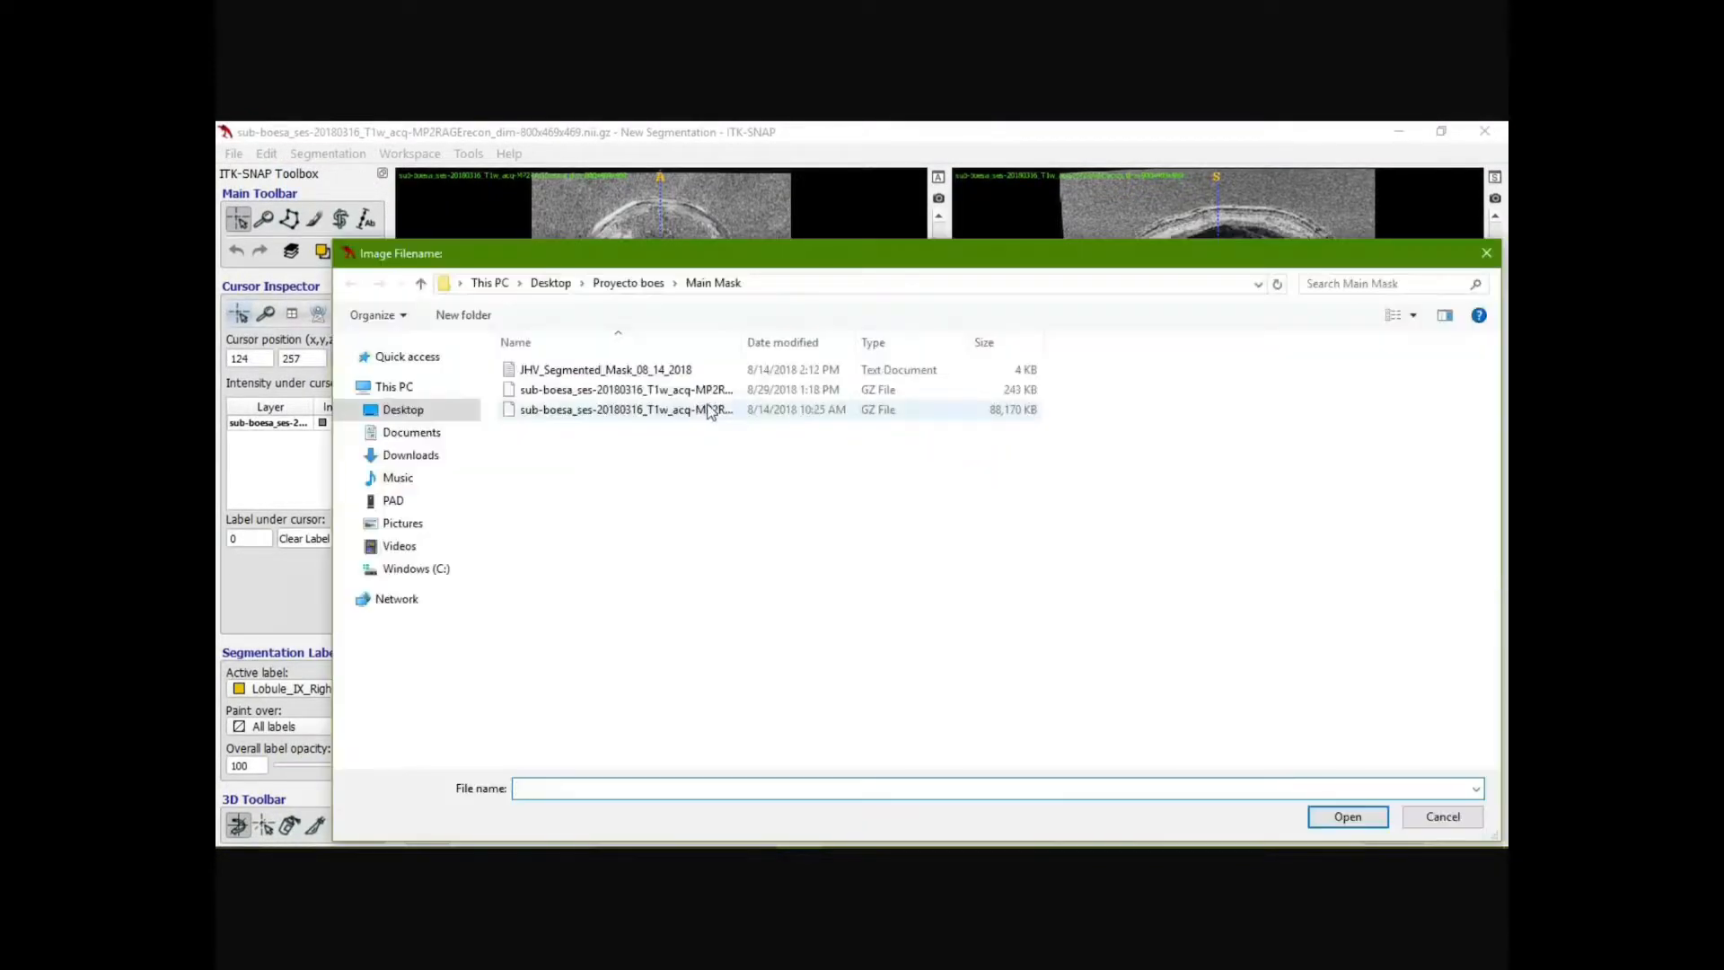
left_click(705, 394)
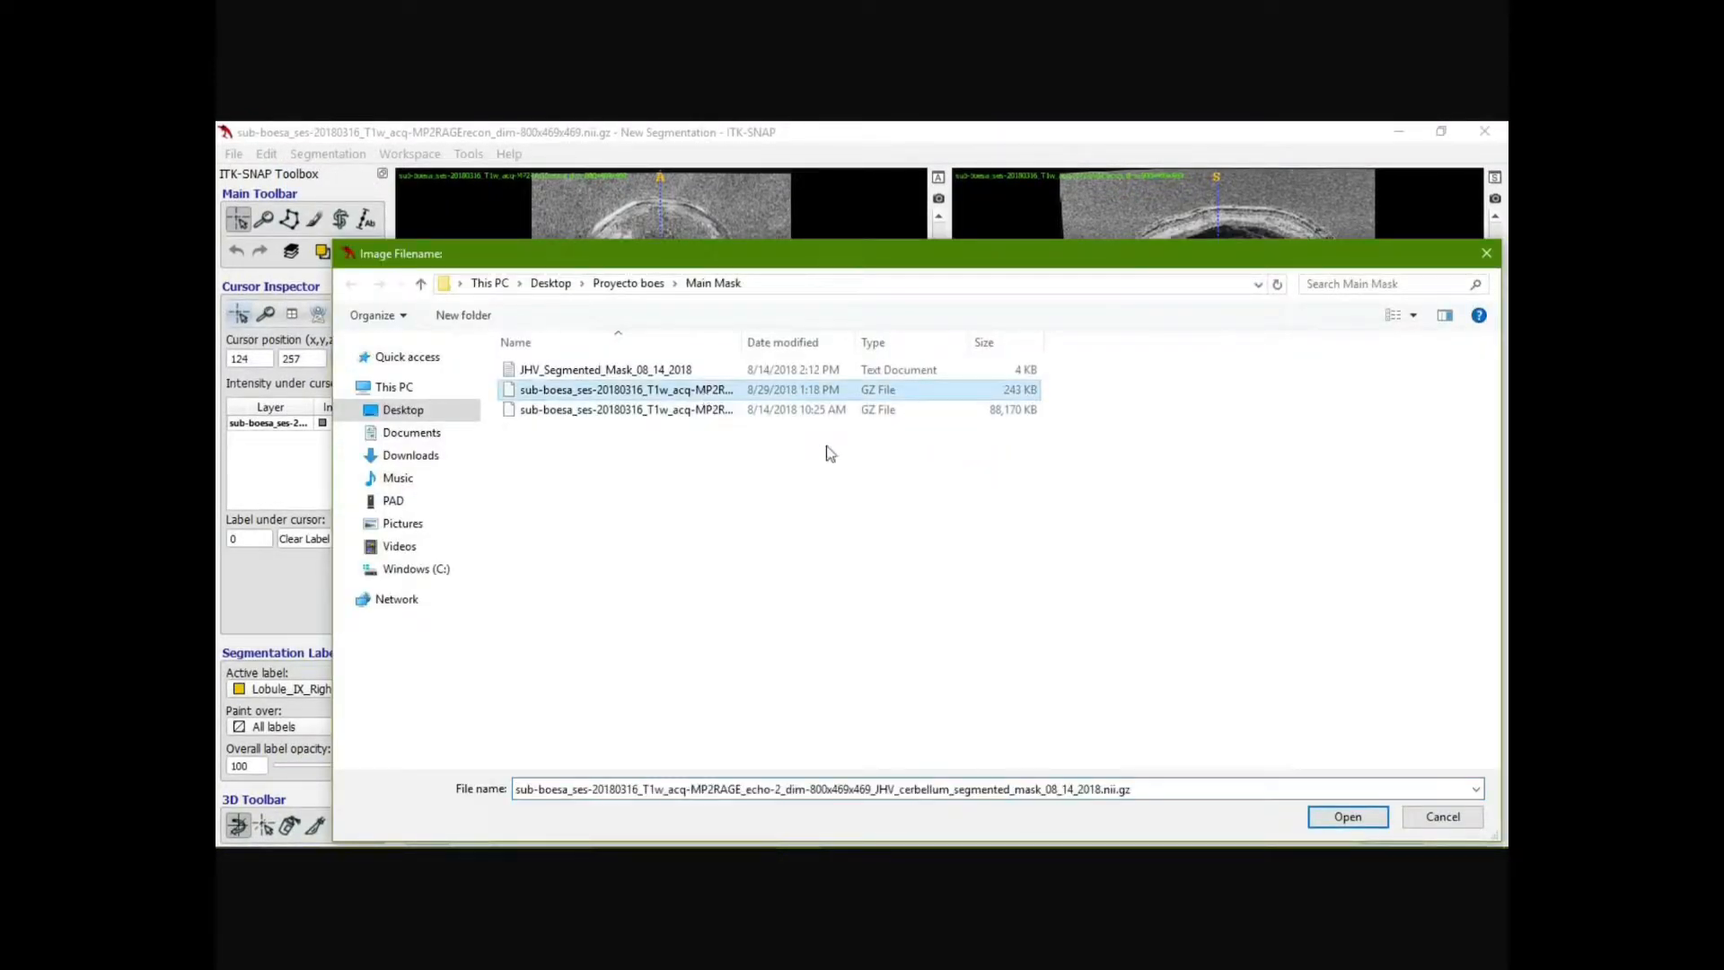
left_click(1346, 816)
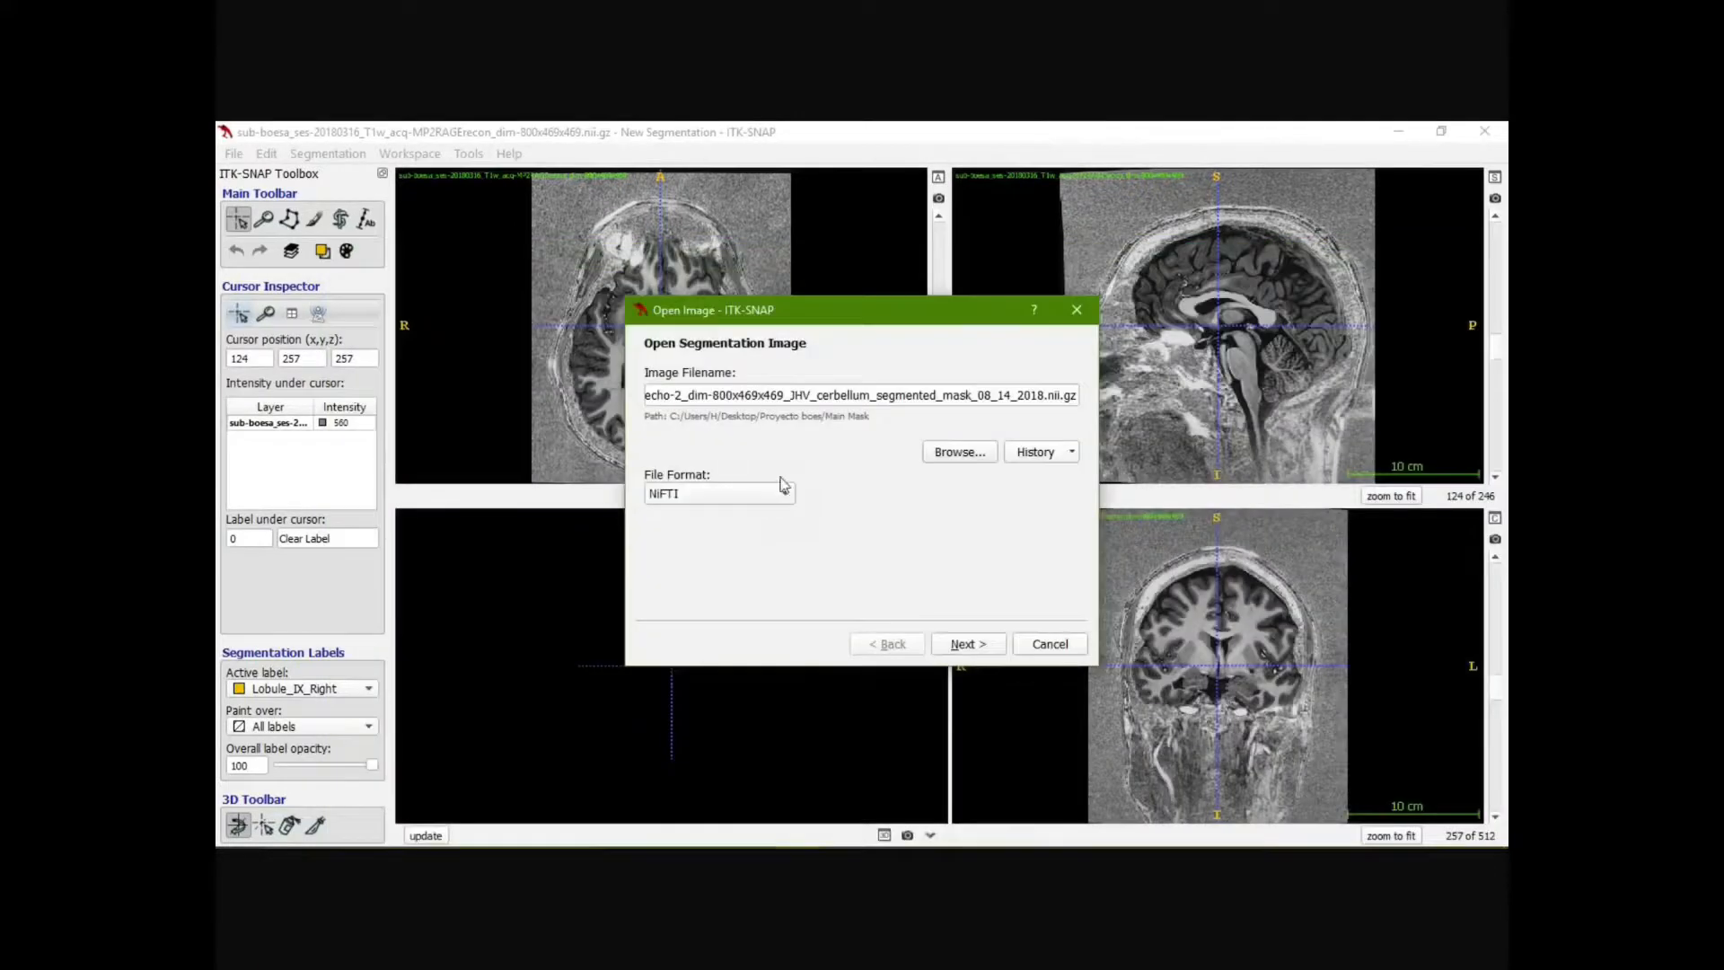
left_click(978, 641)
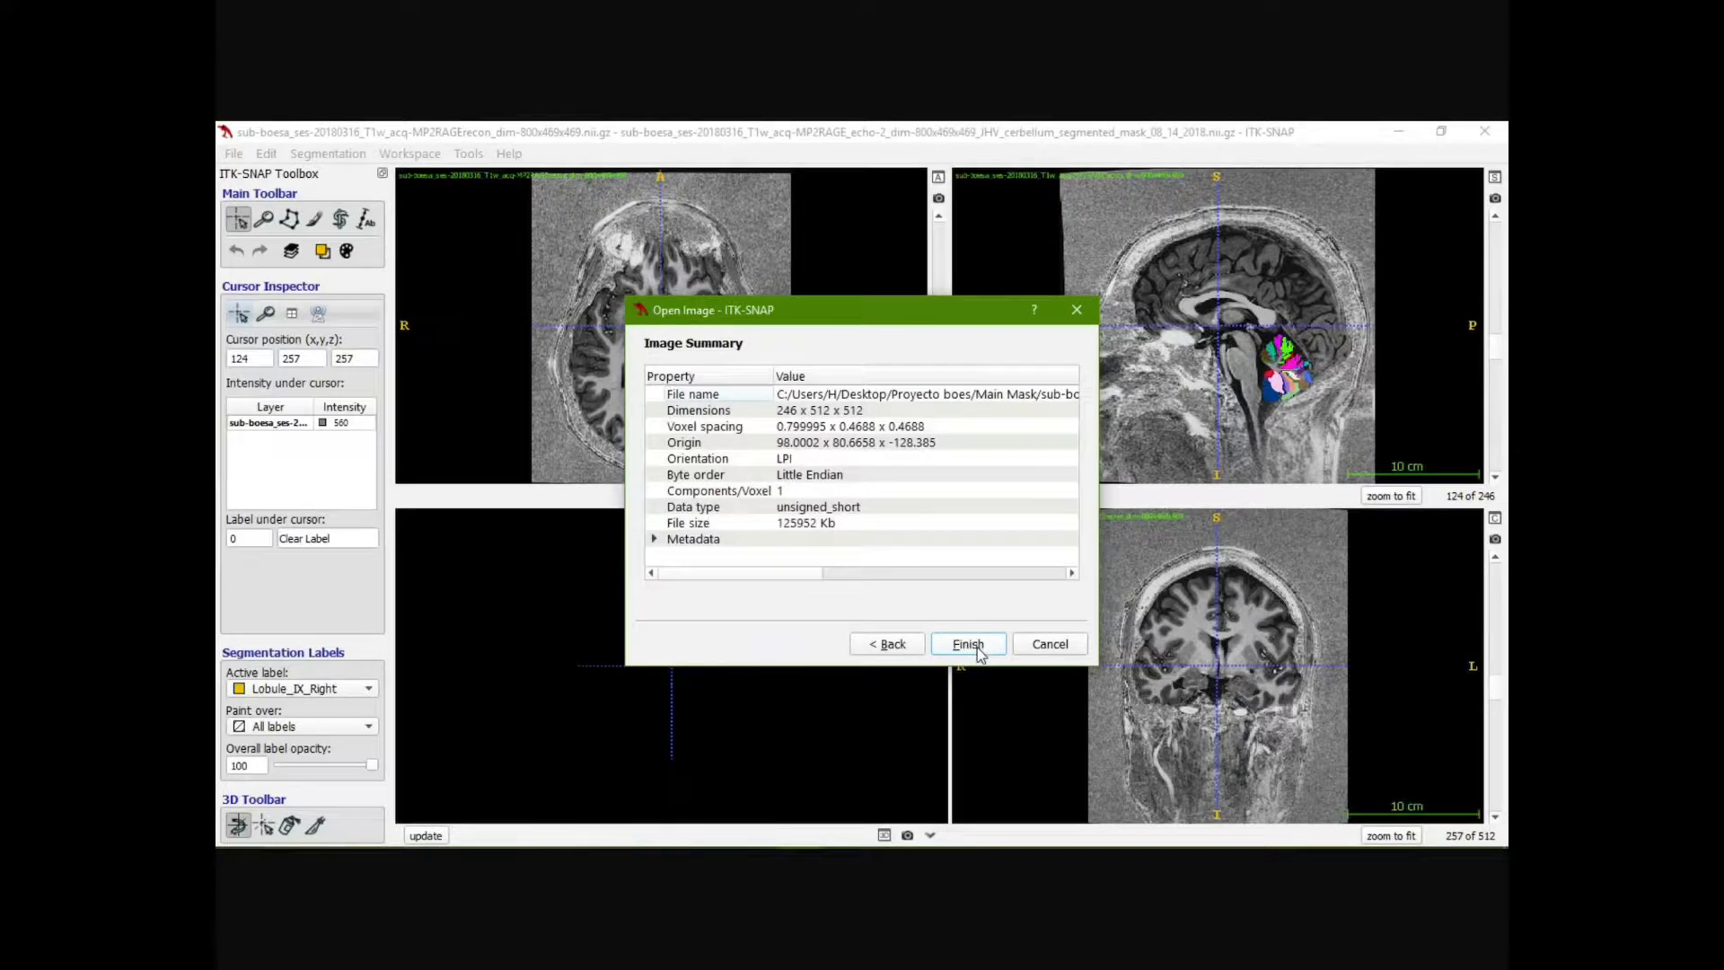
left_click(968, 644)
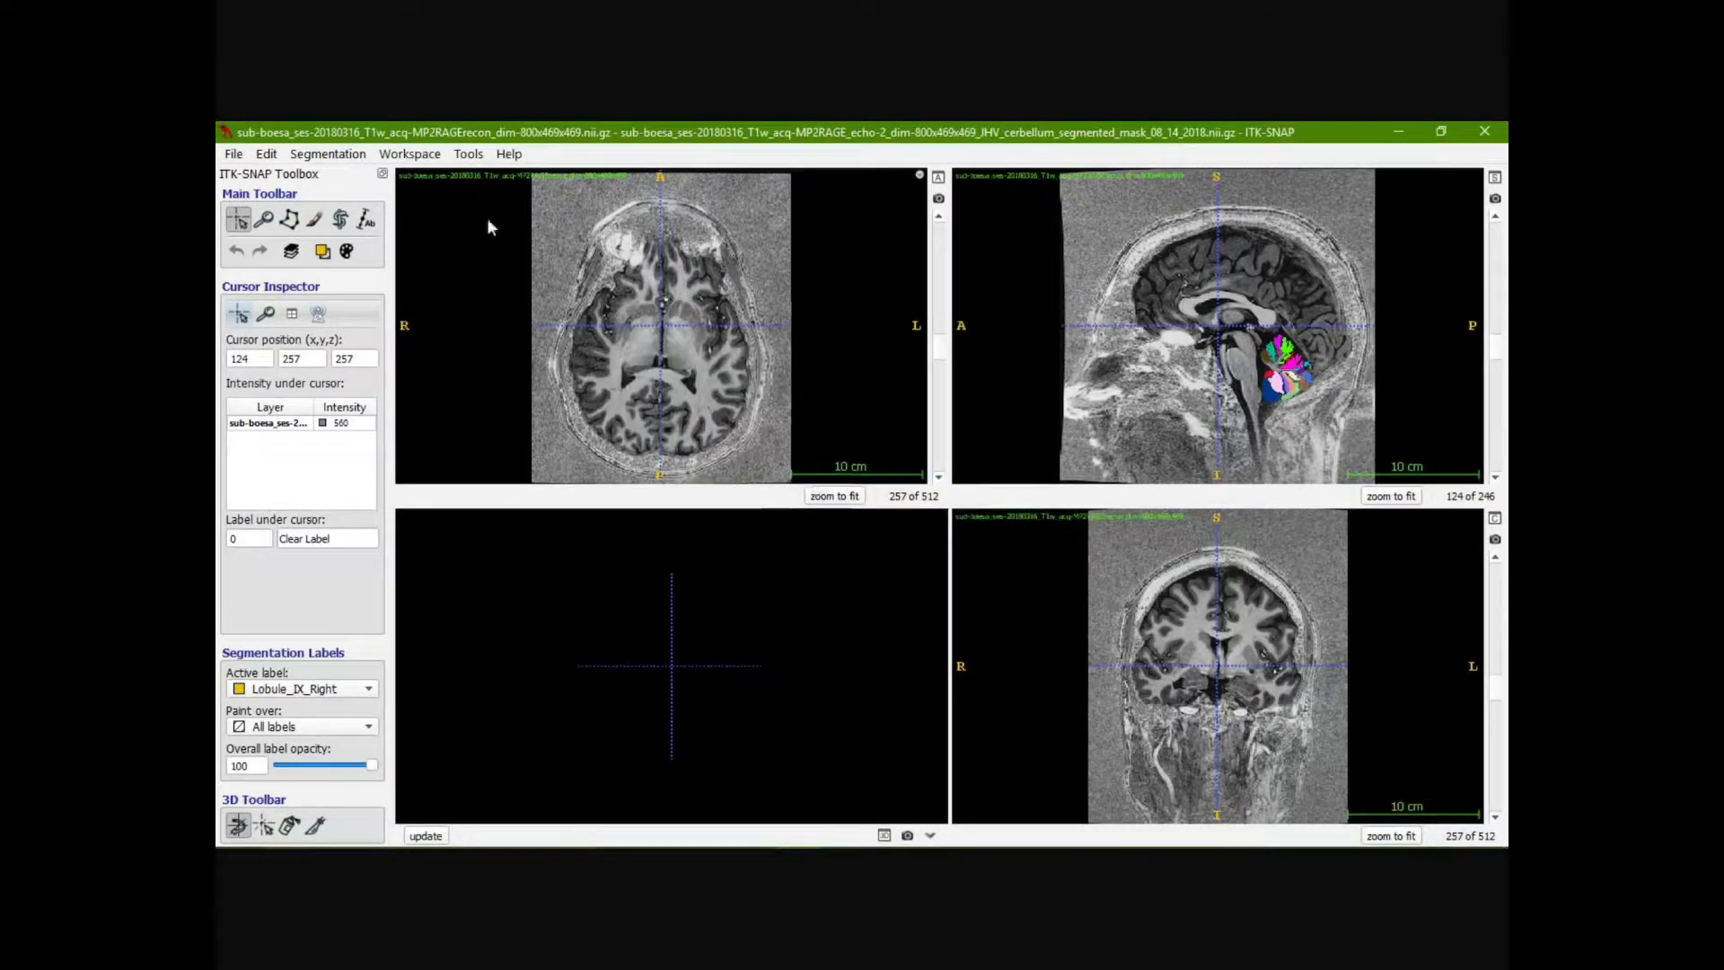
Import the label descriptions from JHV_Segmented_Mask_08_14_2018.txt in the Main Mask folder
left_click(328, 154)
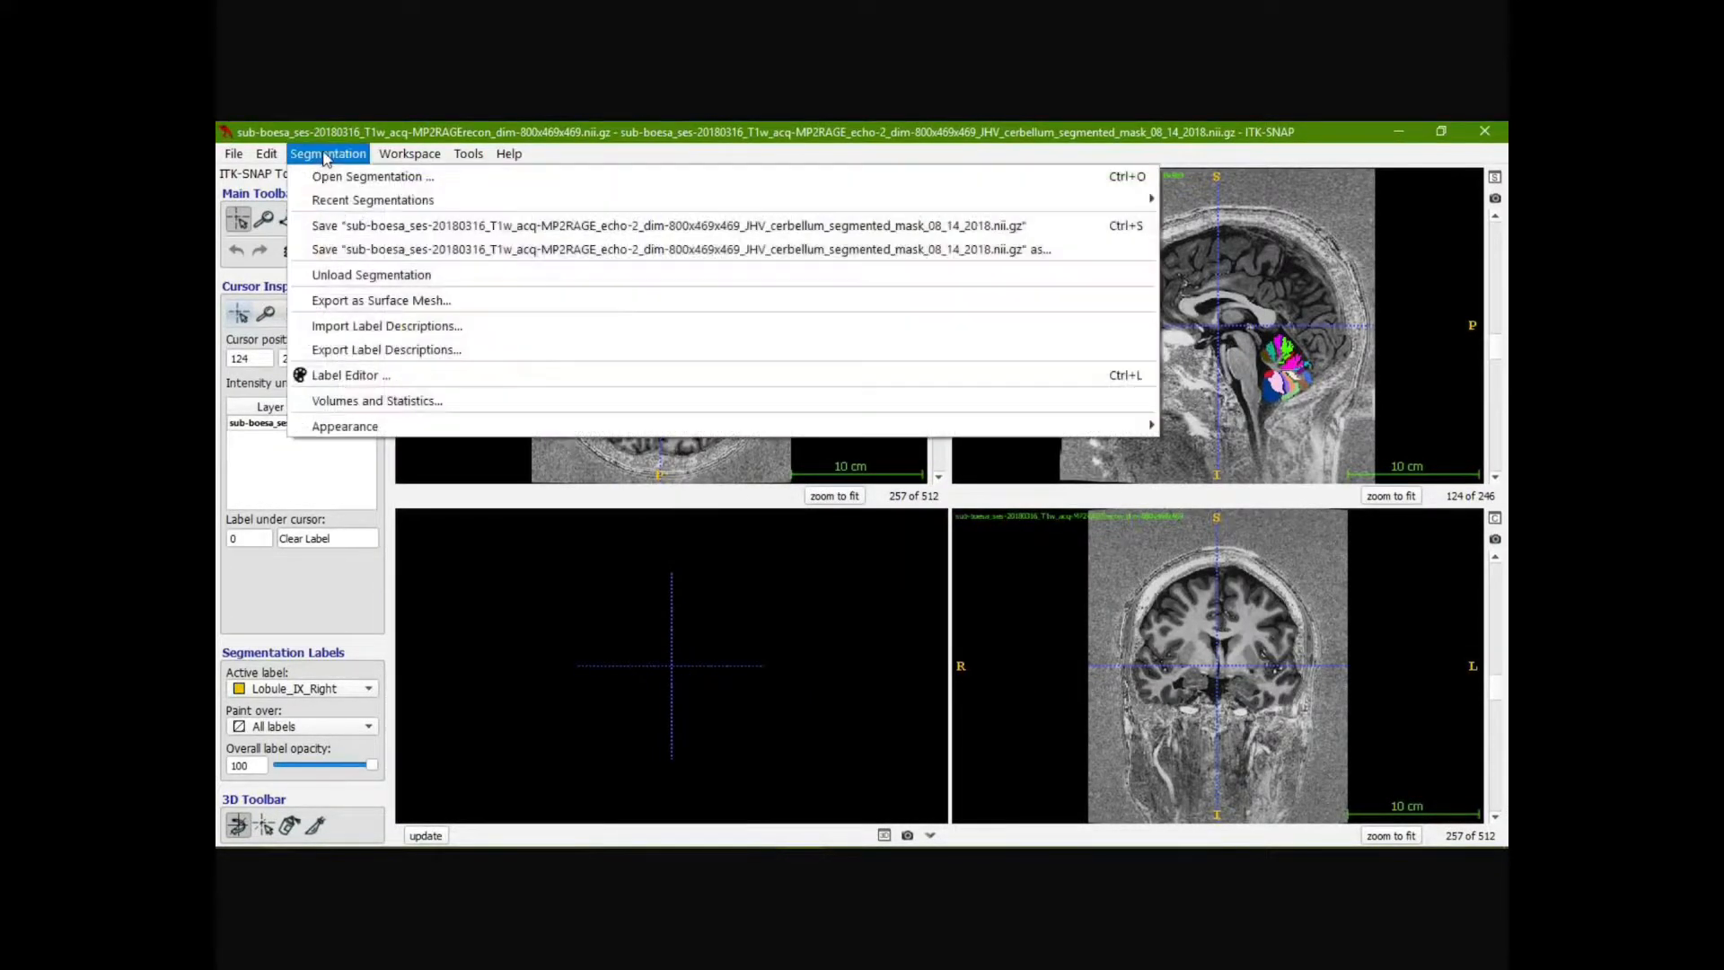
left_click(449, 329)
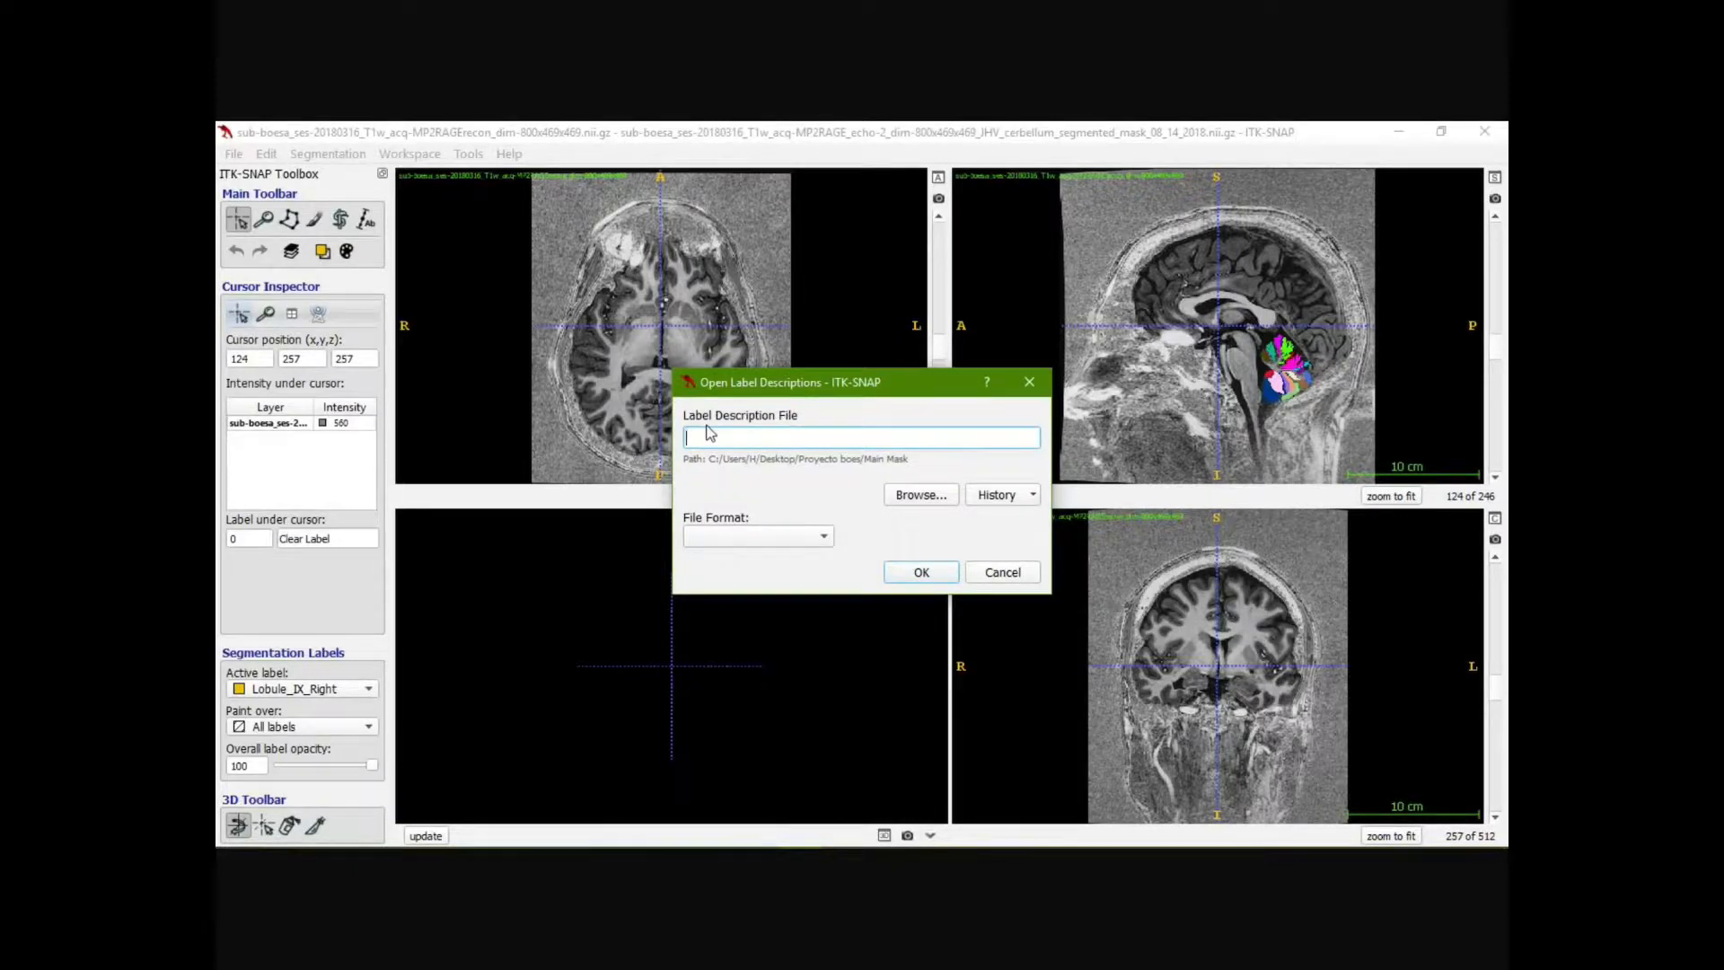
left_click(932, 498)
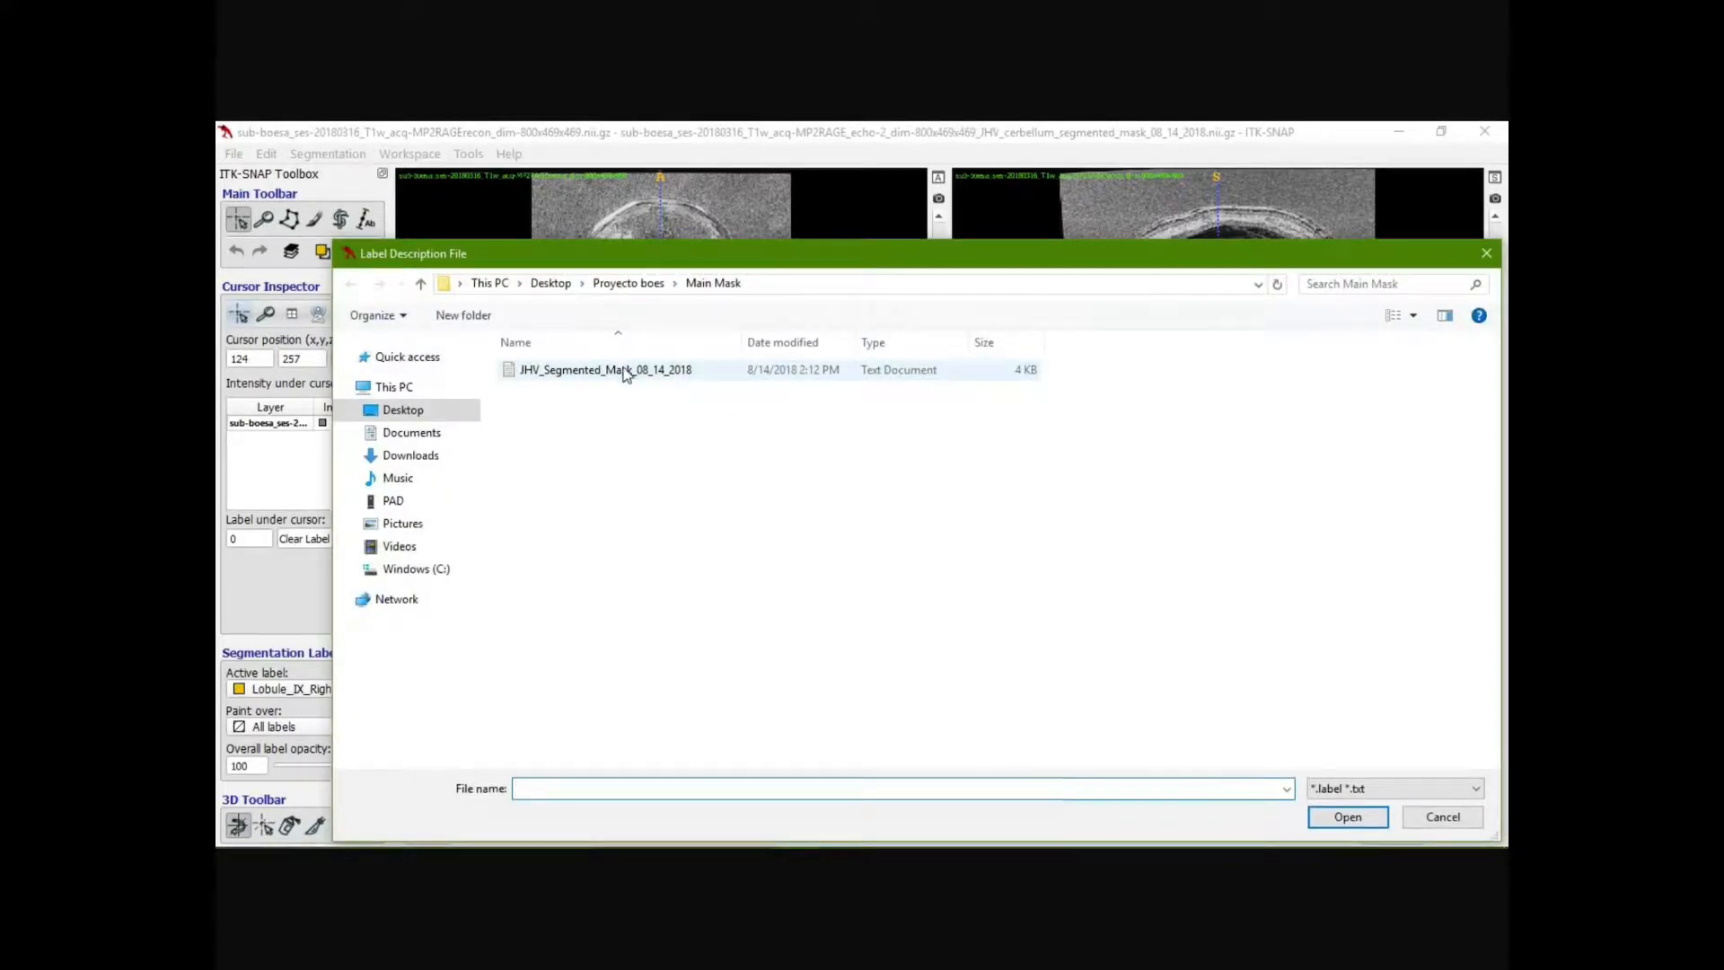
left_click(626, 371)
left_click(1349, 817)
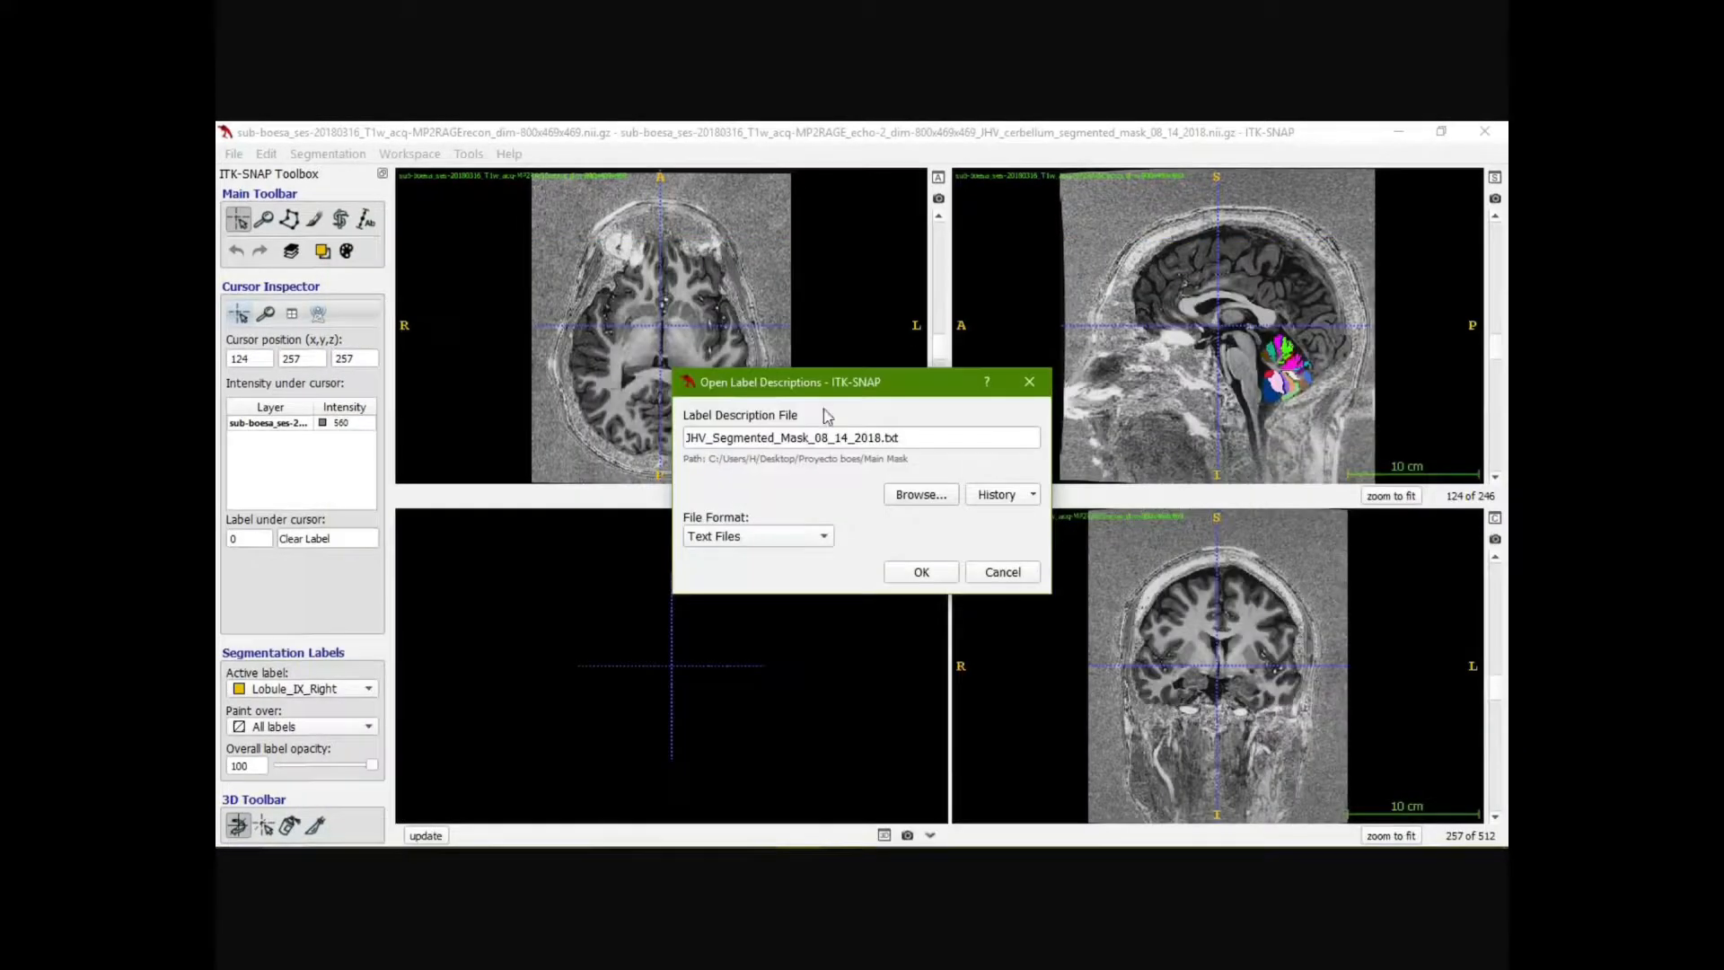
left_click(921, 572)
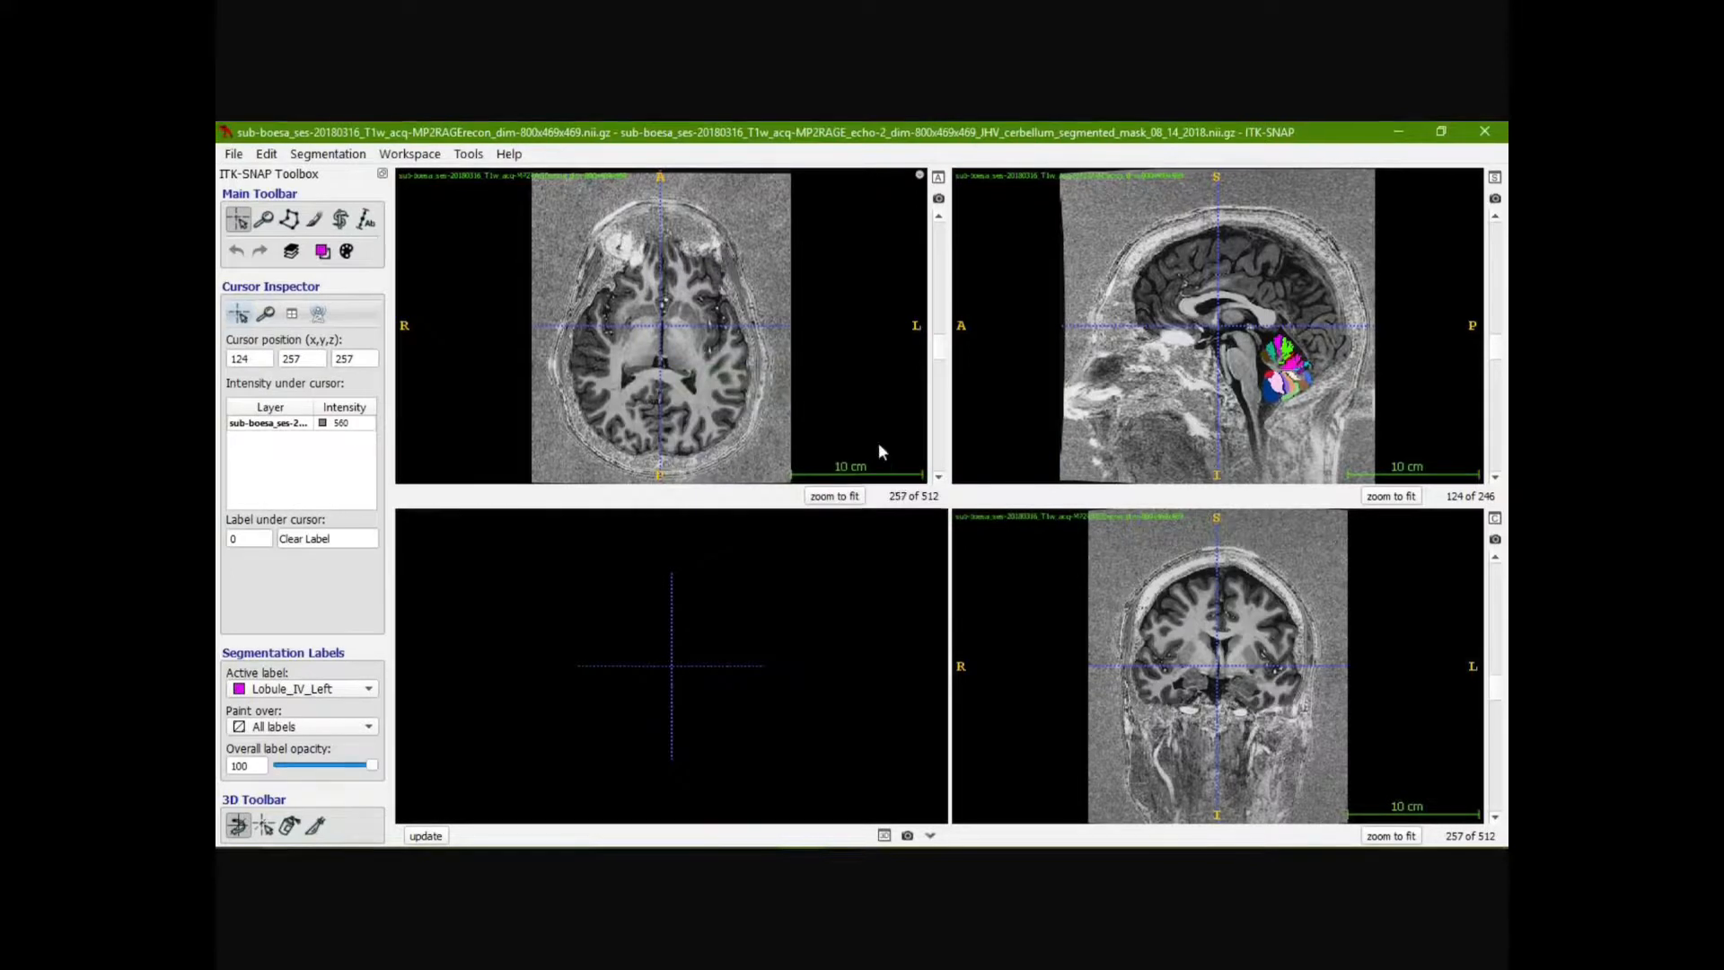
Review the imported active label choices and move the crosshair in the axial view to the head's posterior left edge, at sagittal slice 25
left_click(352, 688)
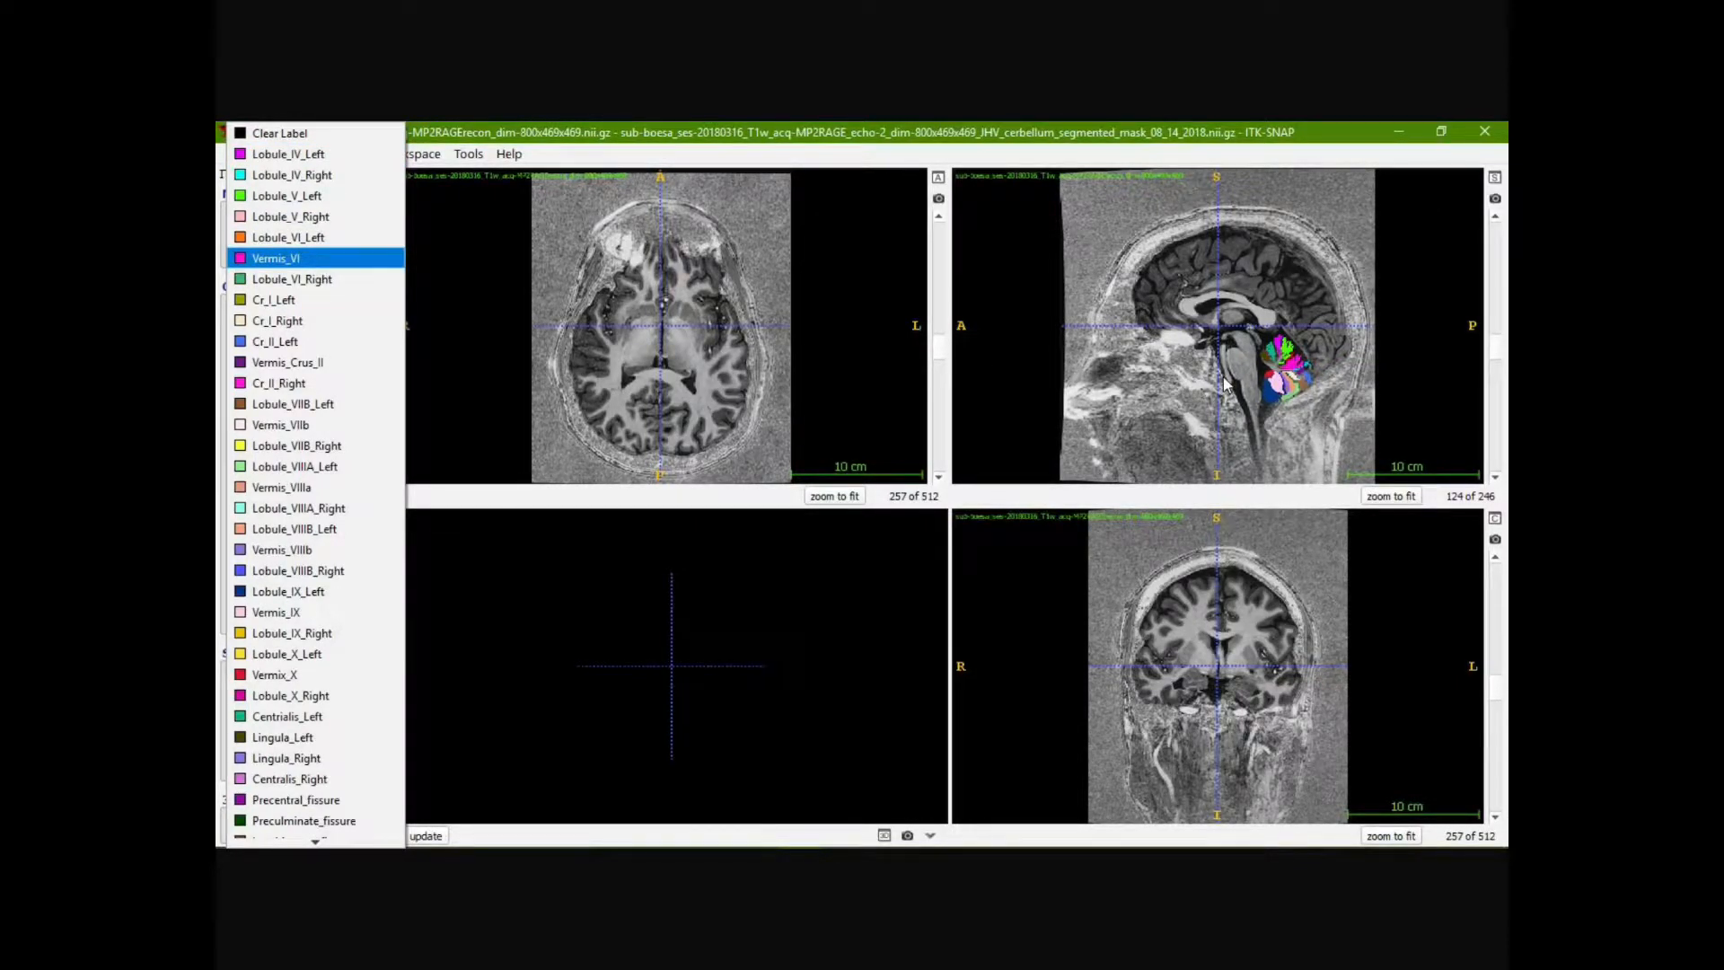
left_click(762, 381)
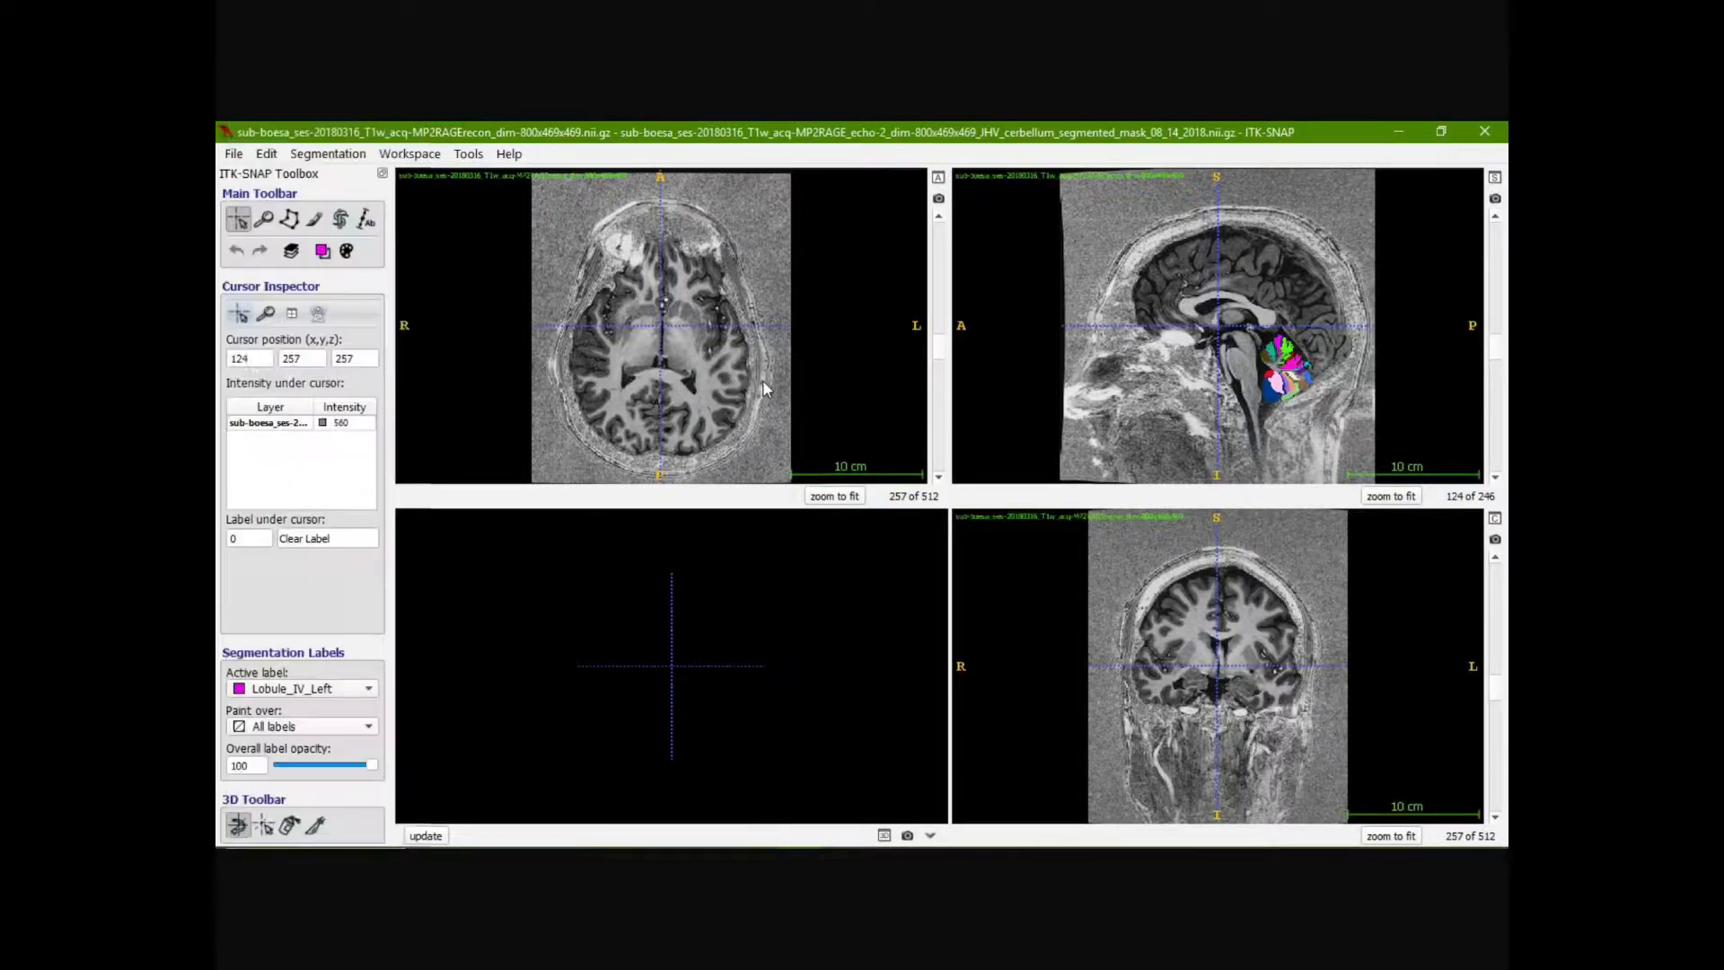
left_click(763, 381)
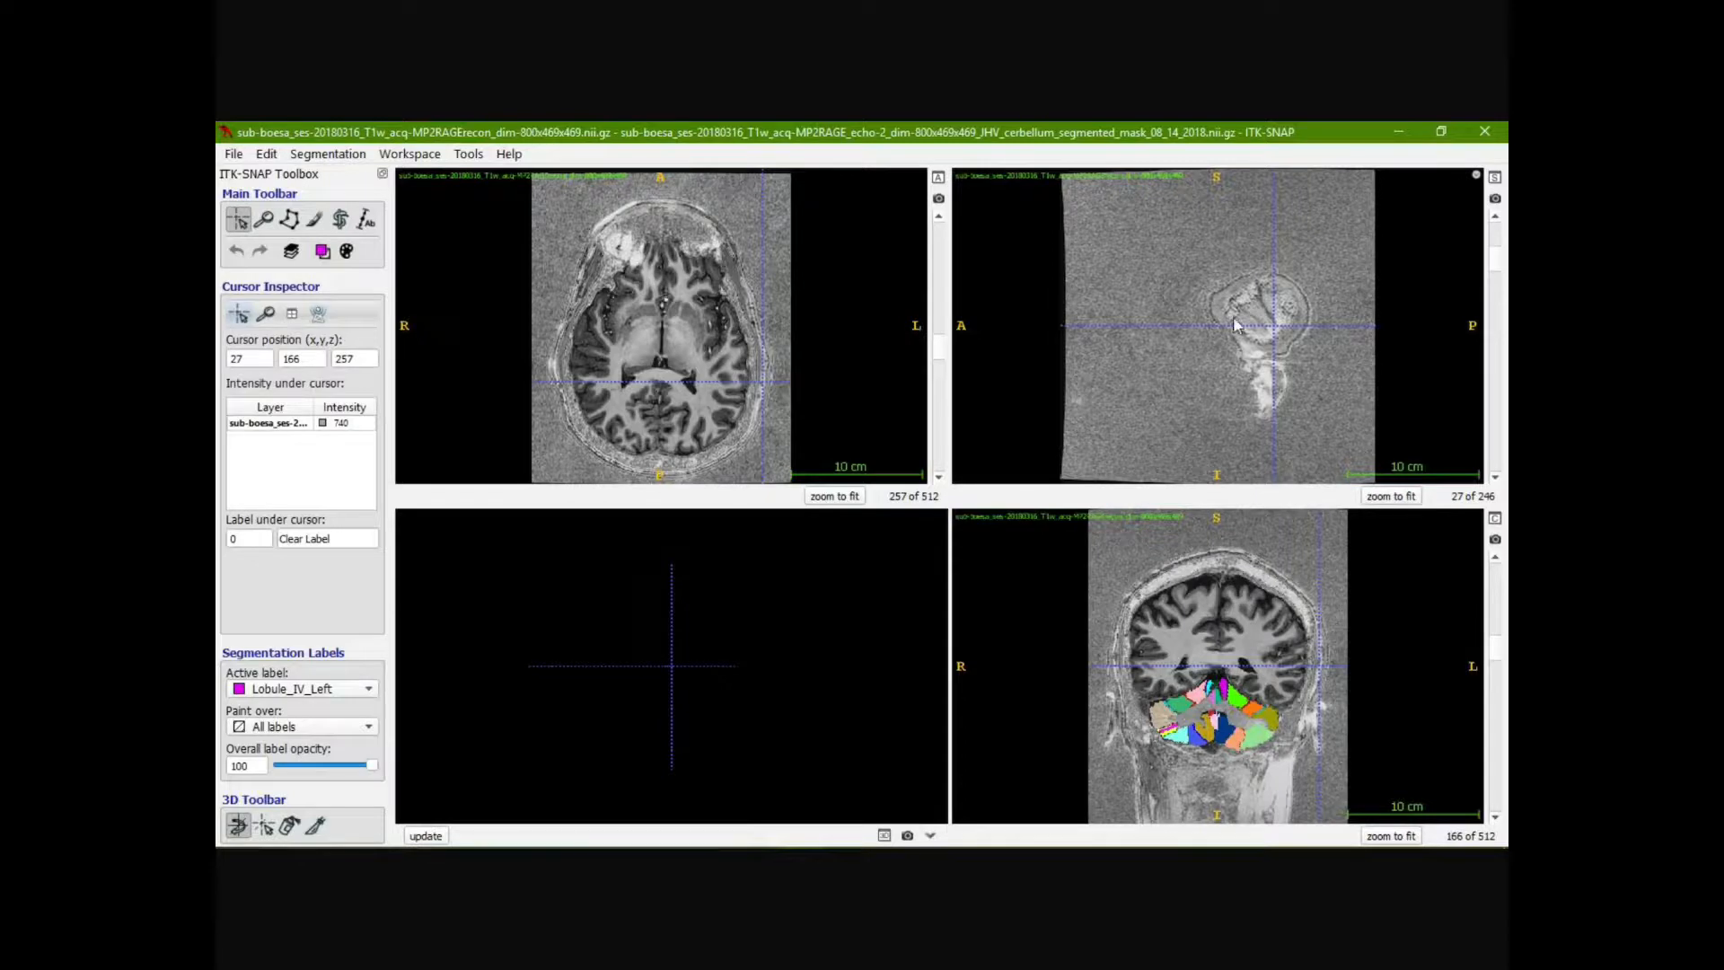
scroll(1253, 364, "down", 2)
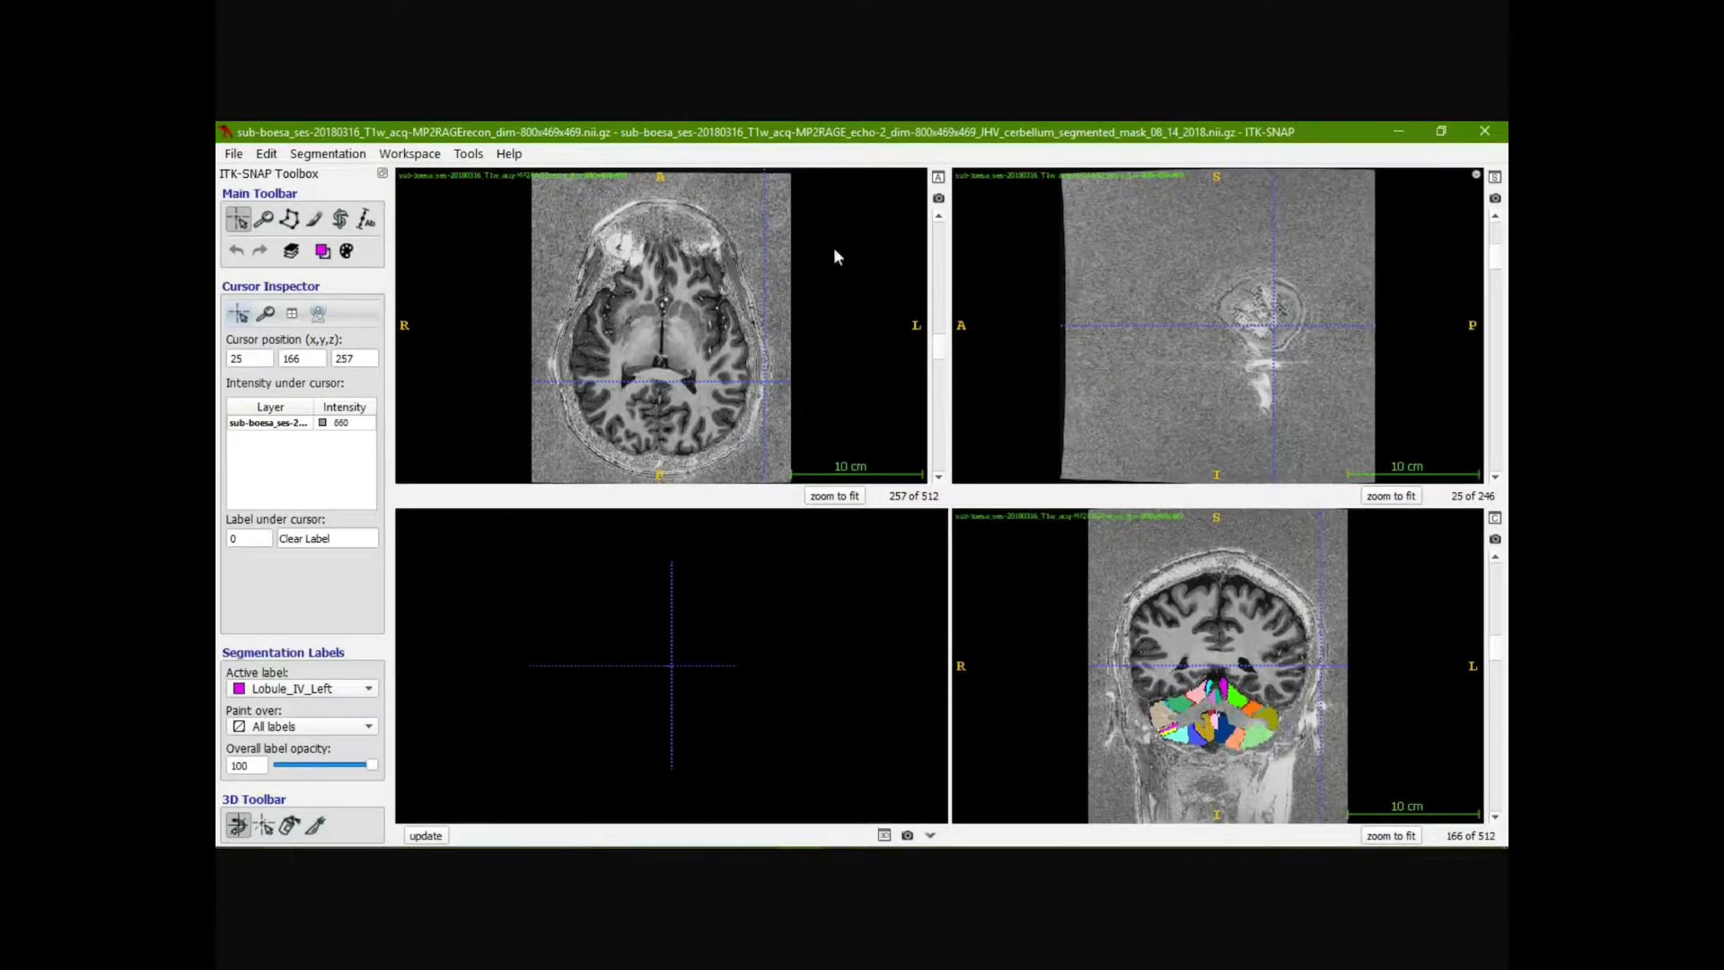
Adjust the main image's contrast curve by moving its middle control point to x 480.8, y 0.415
left_click(418, 158)
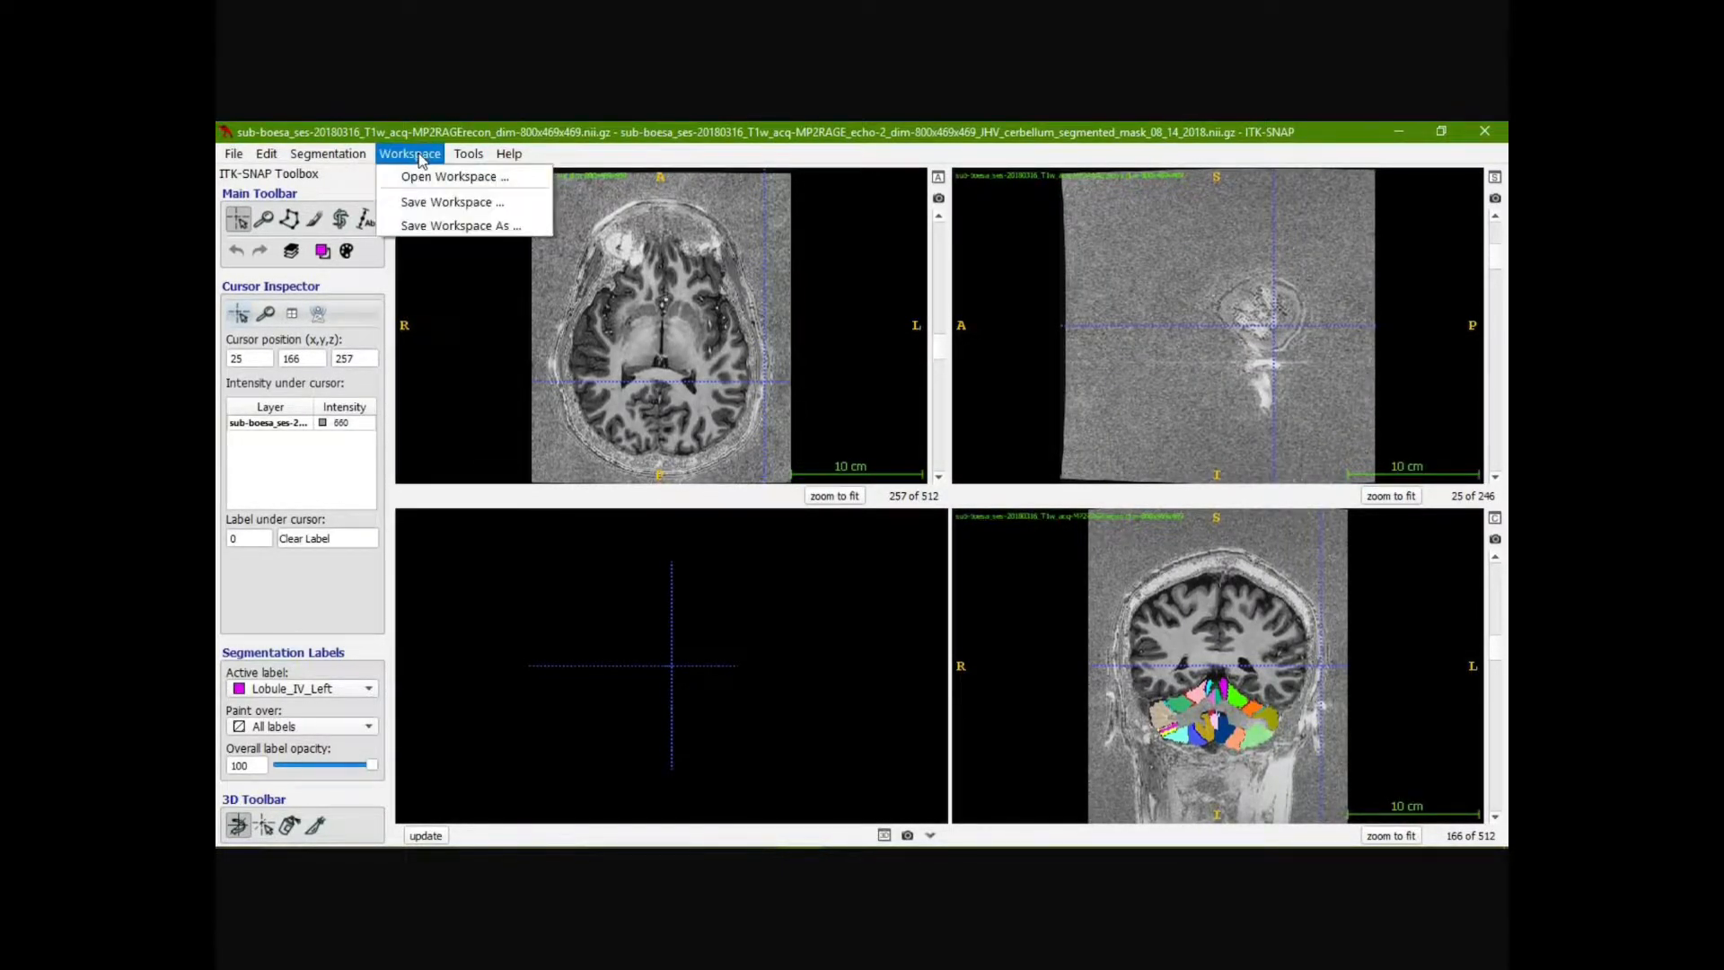
left_click(421, 159)
left_click(468, 158)
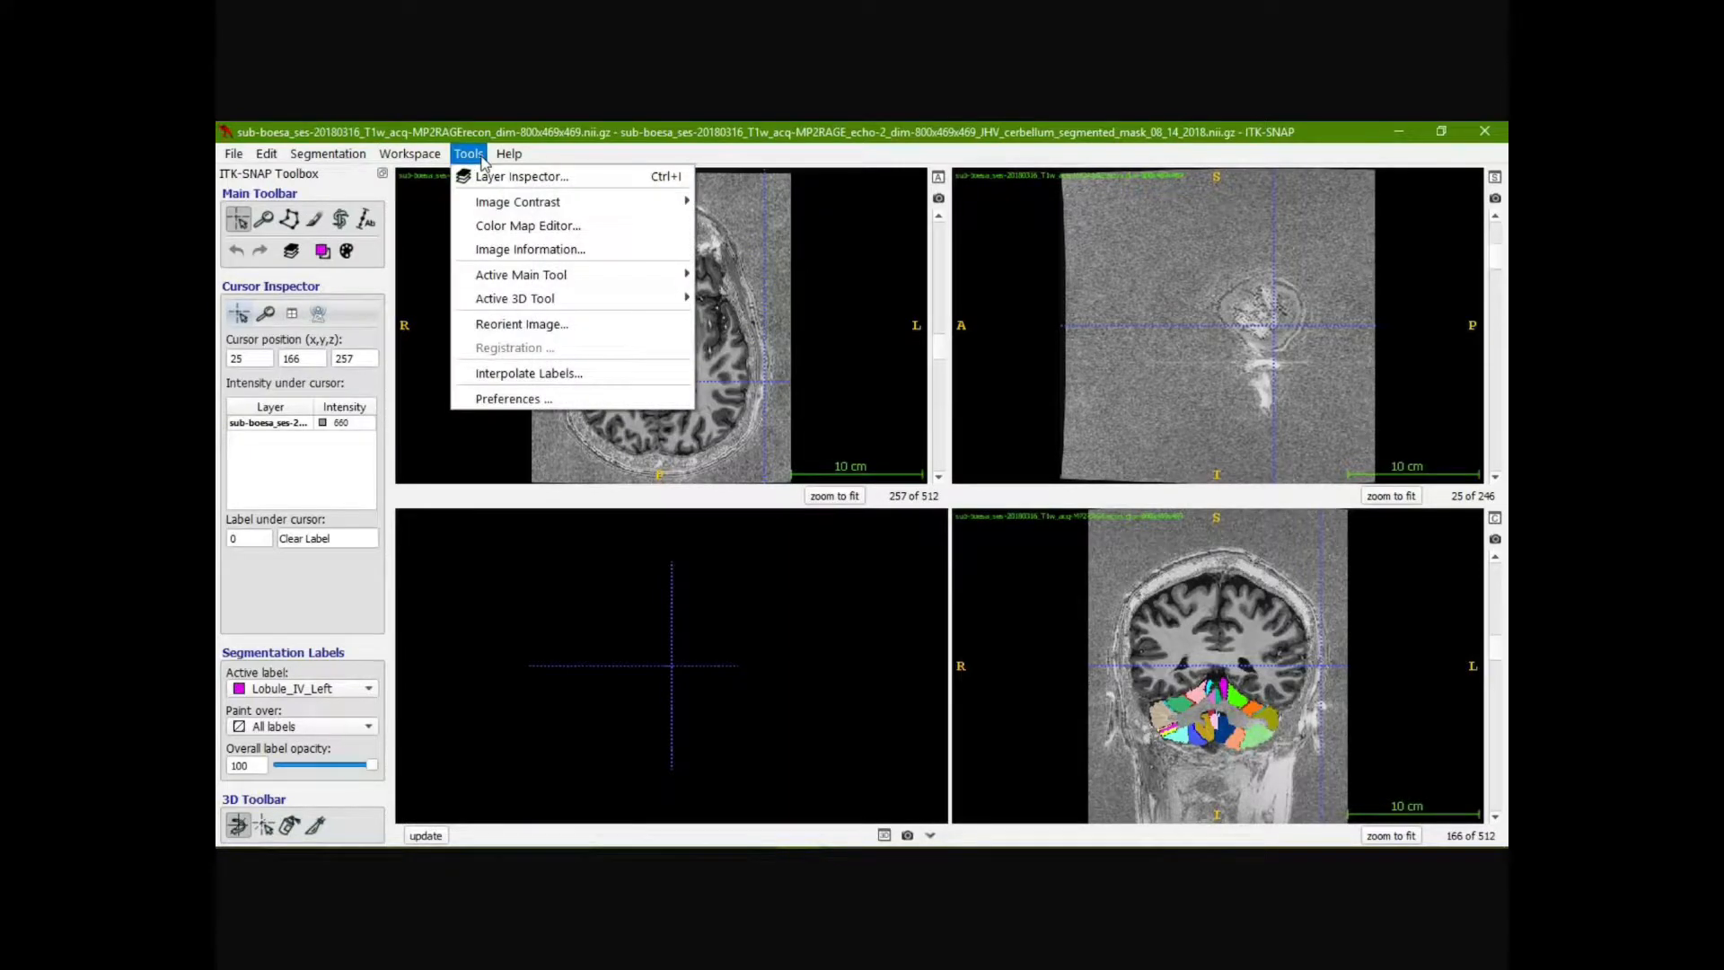
mouse_move(519, 205)
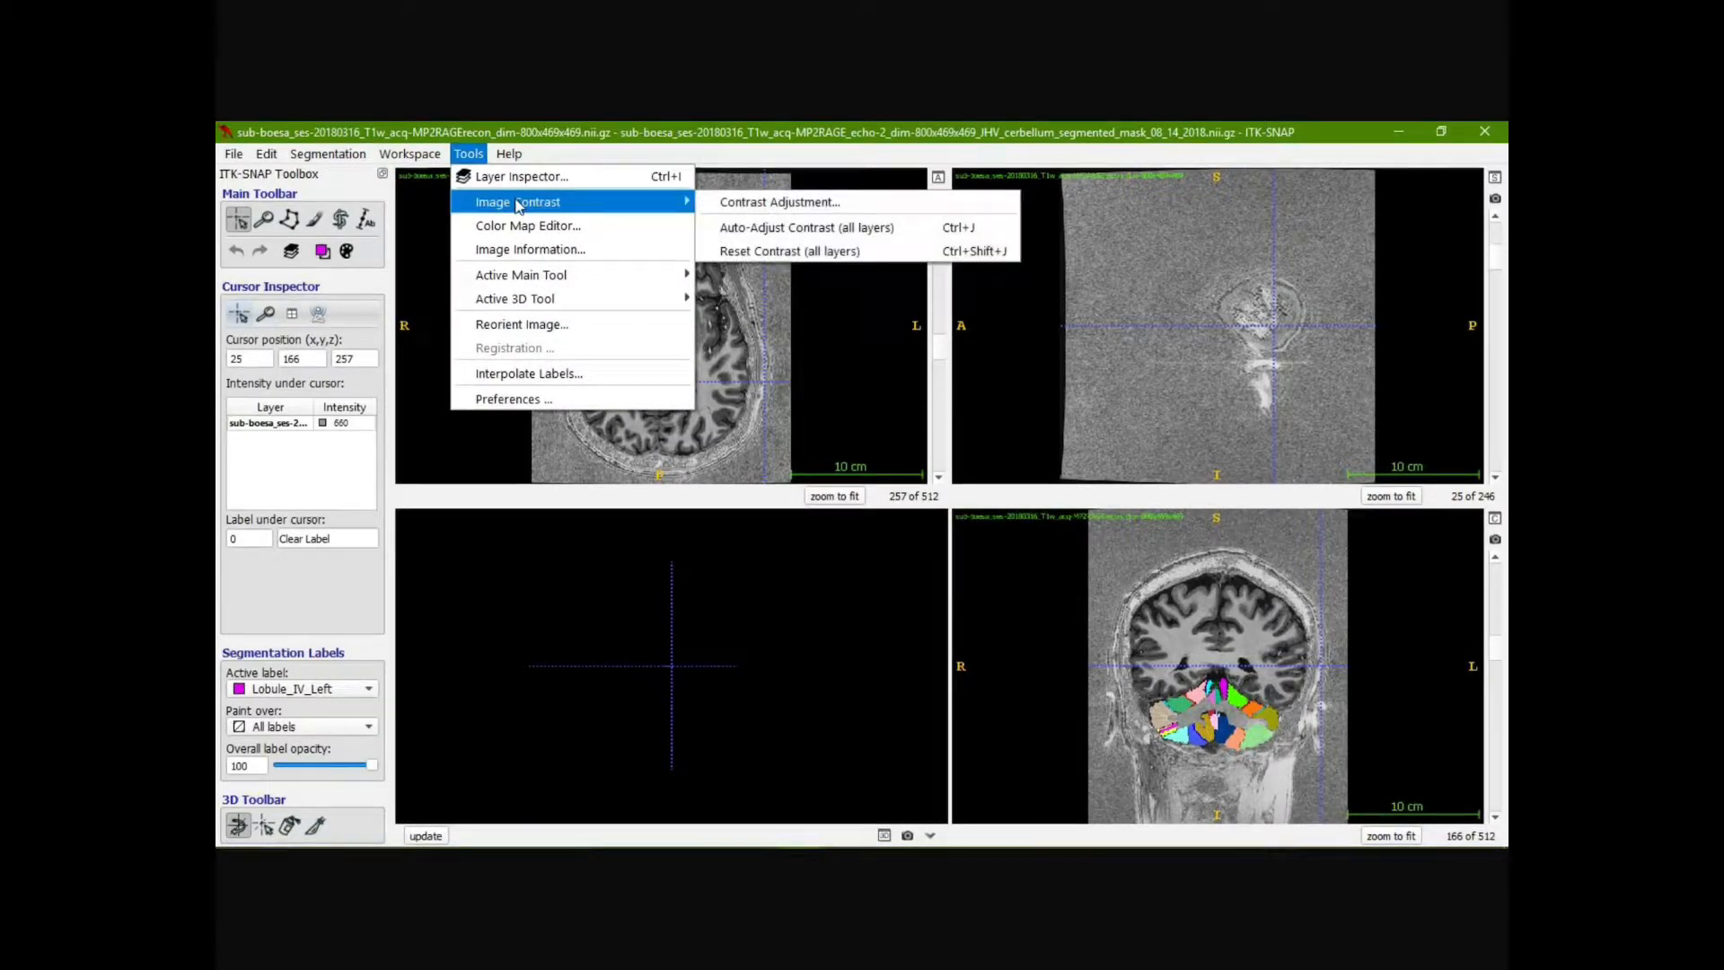
left_click(735, 205)
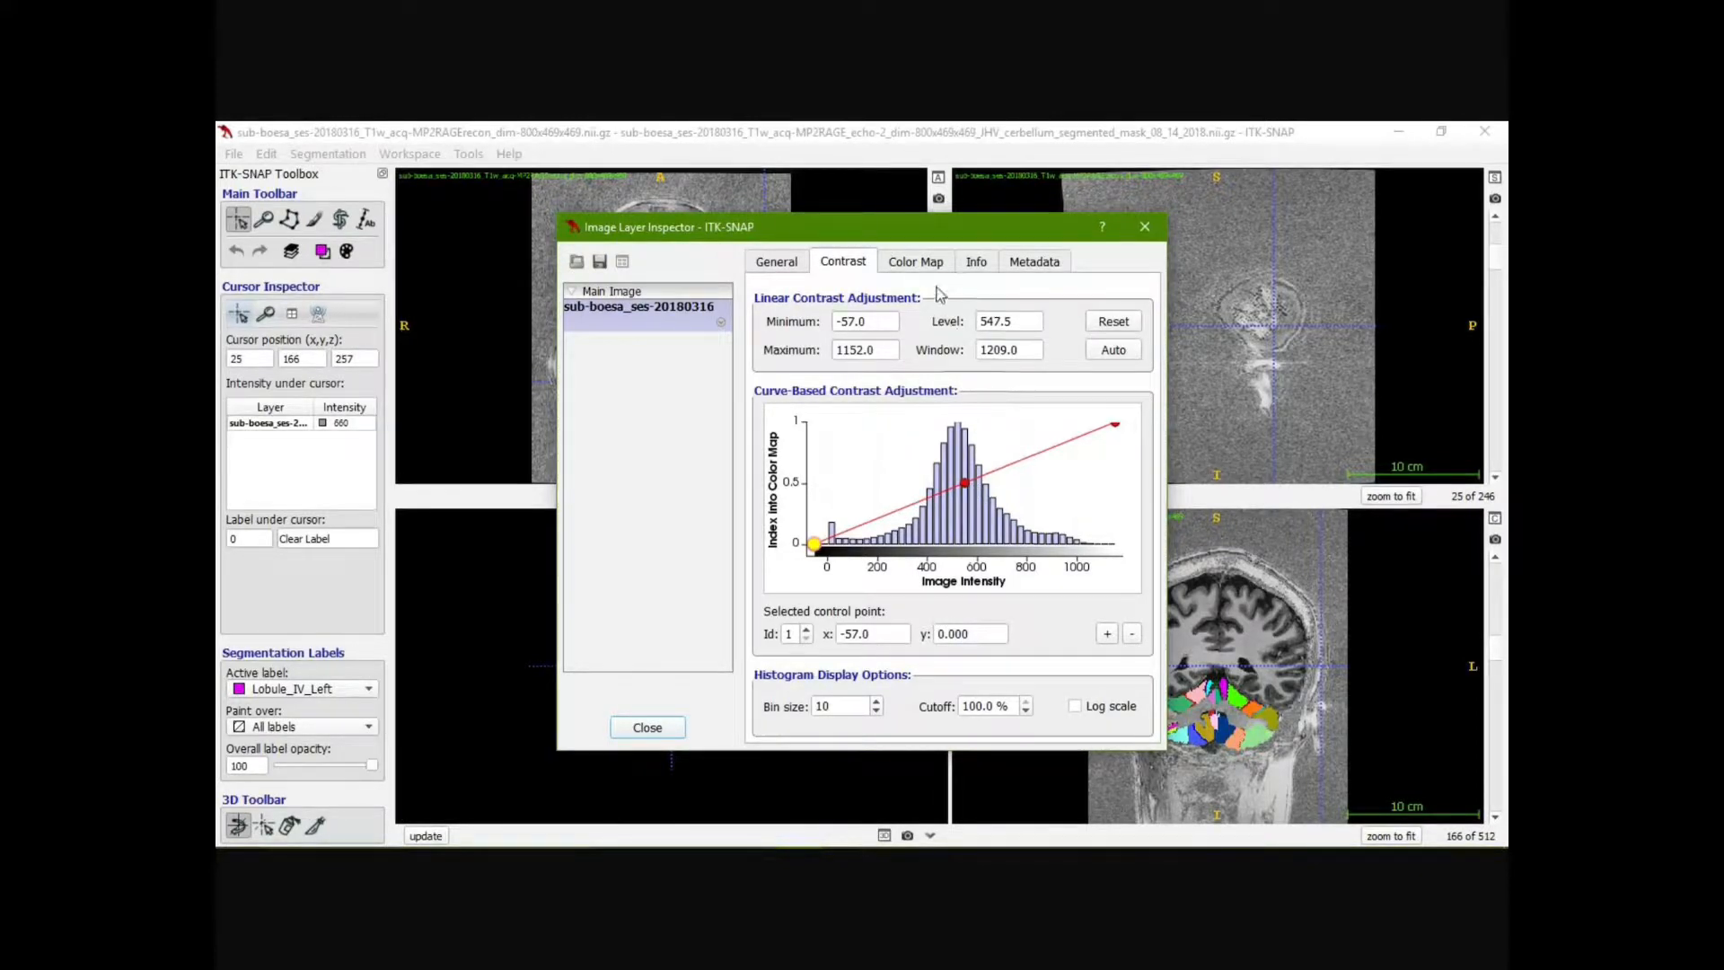
left_click_drag(927, 238, 895, 392)
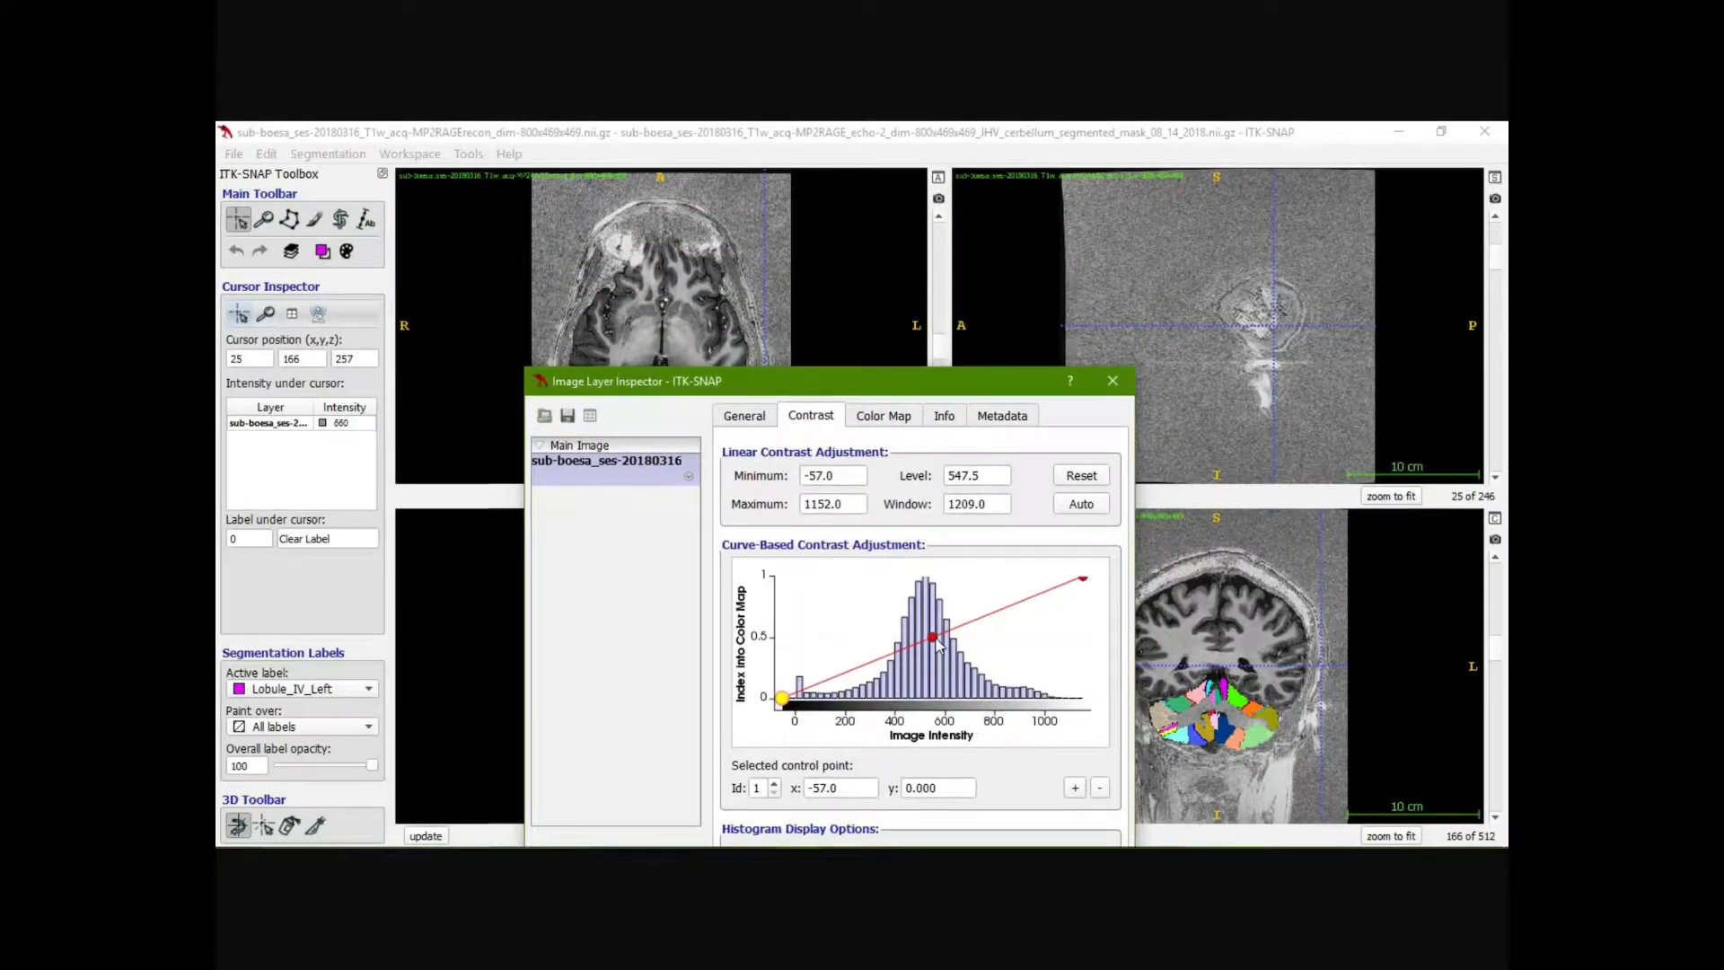
mouse_move(932, 637)
left_mouse_down()
mouse_move(874, 623)
mouse_move(903, 622)
mouse_move(979, 675)
mouse_move(1011, 670)
mouse_move(925, 619)
mouse_move(864, 610)
mouse_move(917, 653)
left_mouse_up()
left_click_drag(938, 388, 940, 178)
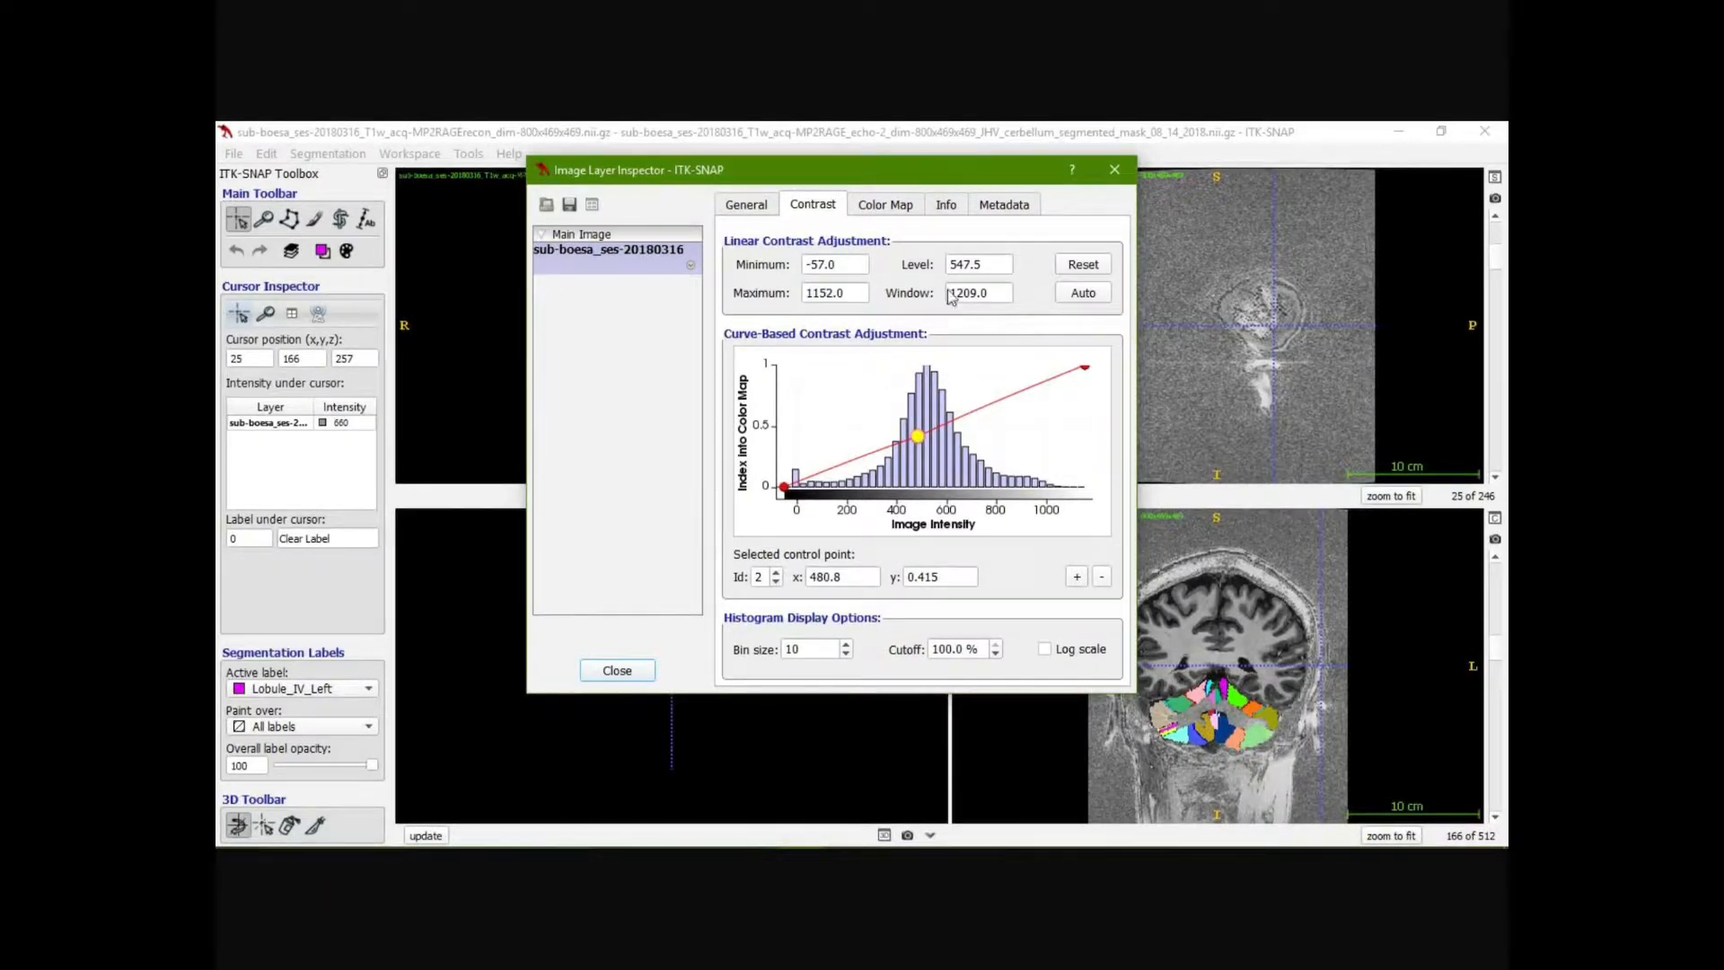
left_click(617, 670)
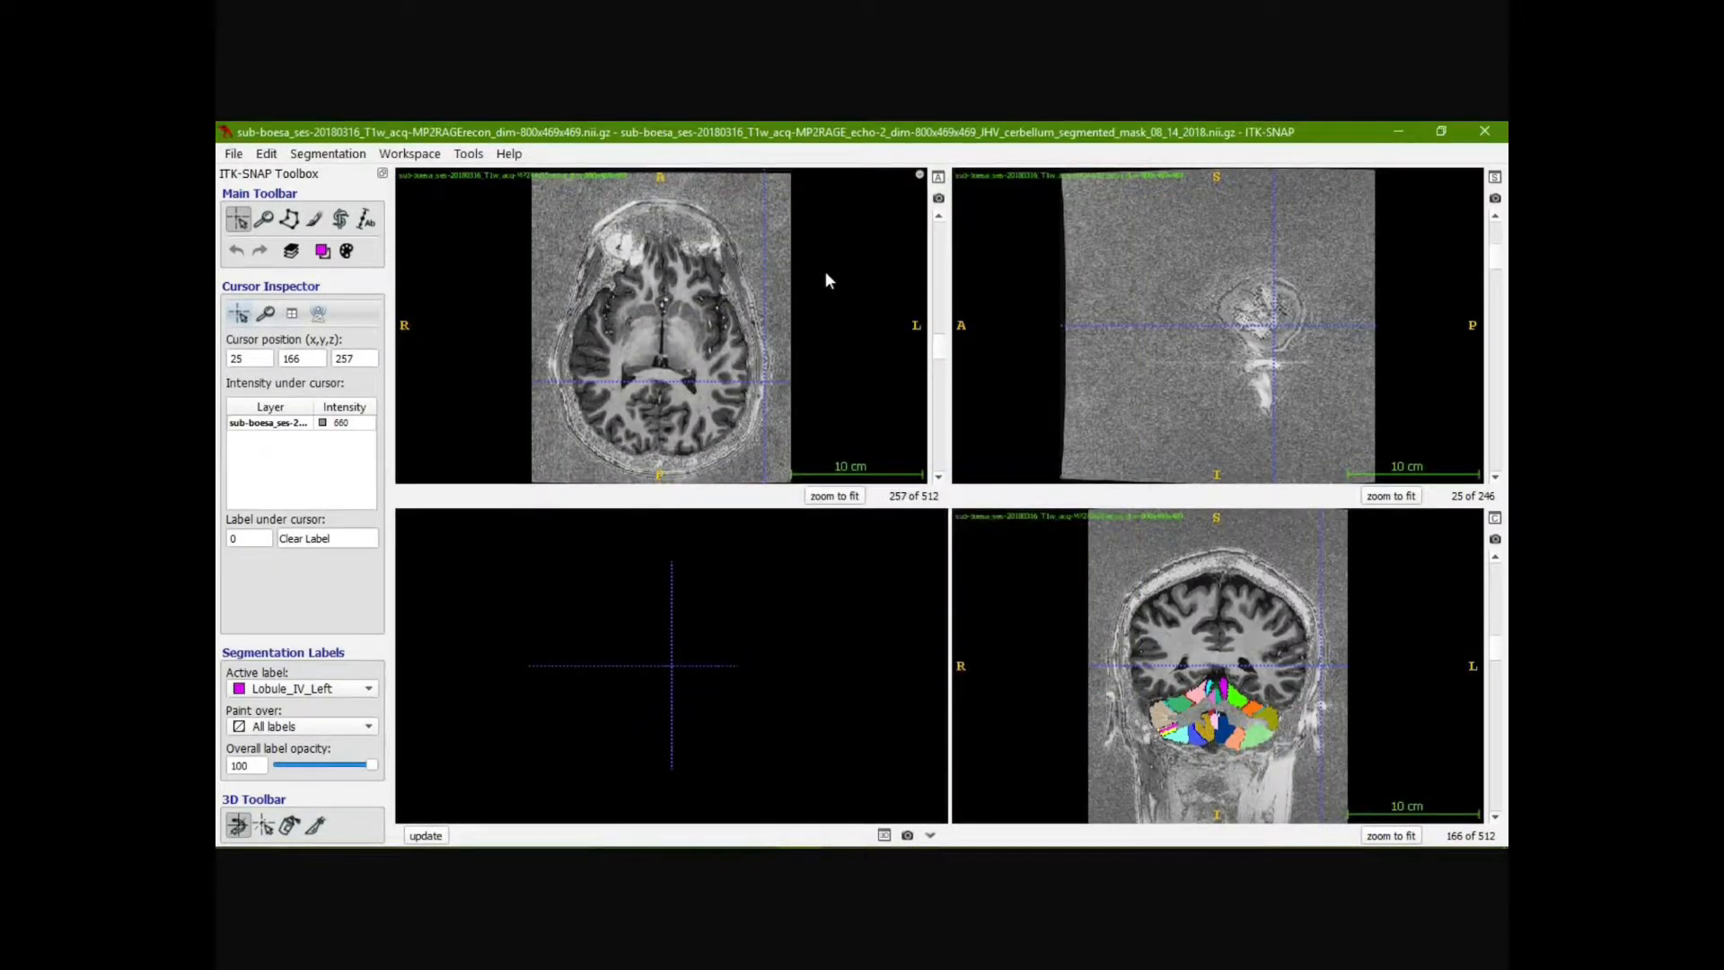
Reorient the image by reversing the voxel Y axis to Anterior to Posterior, giving RAI code LAI
left_click(359, 155)
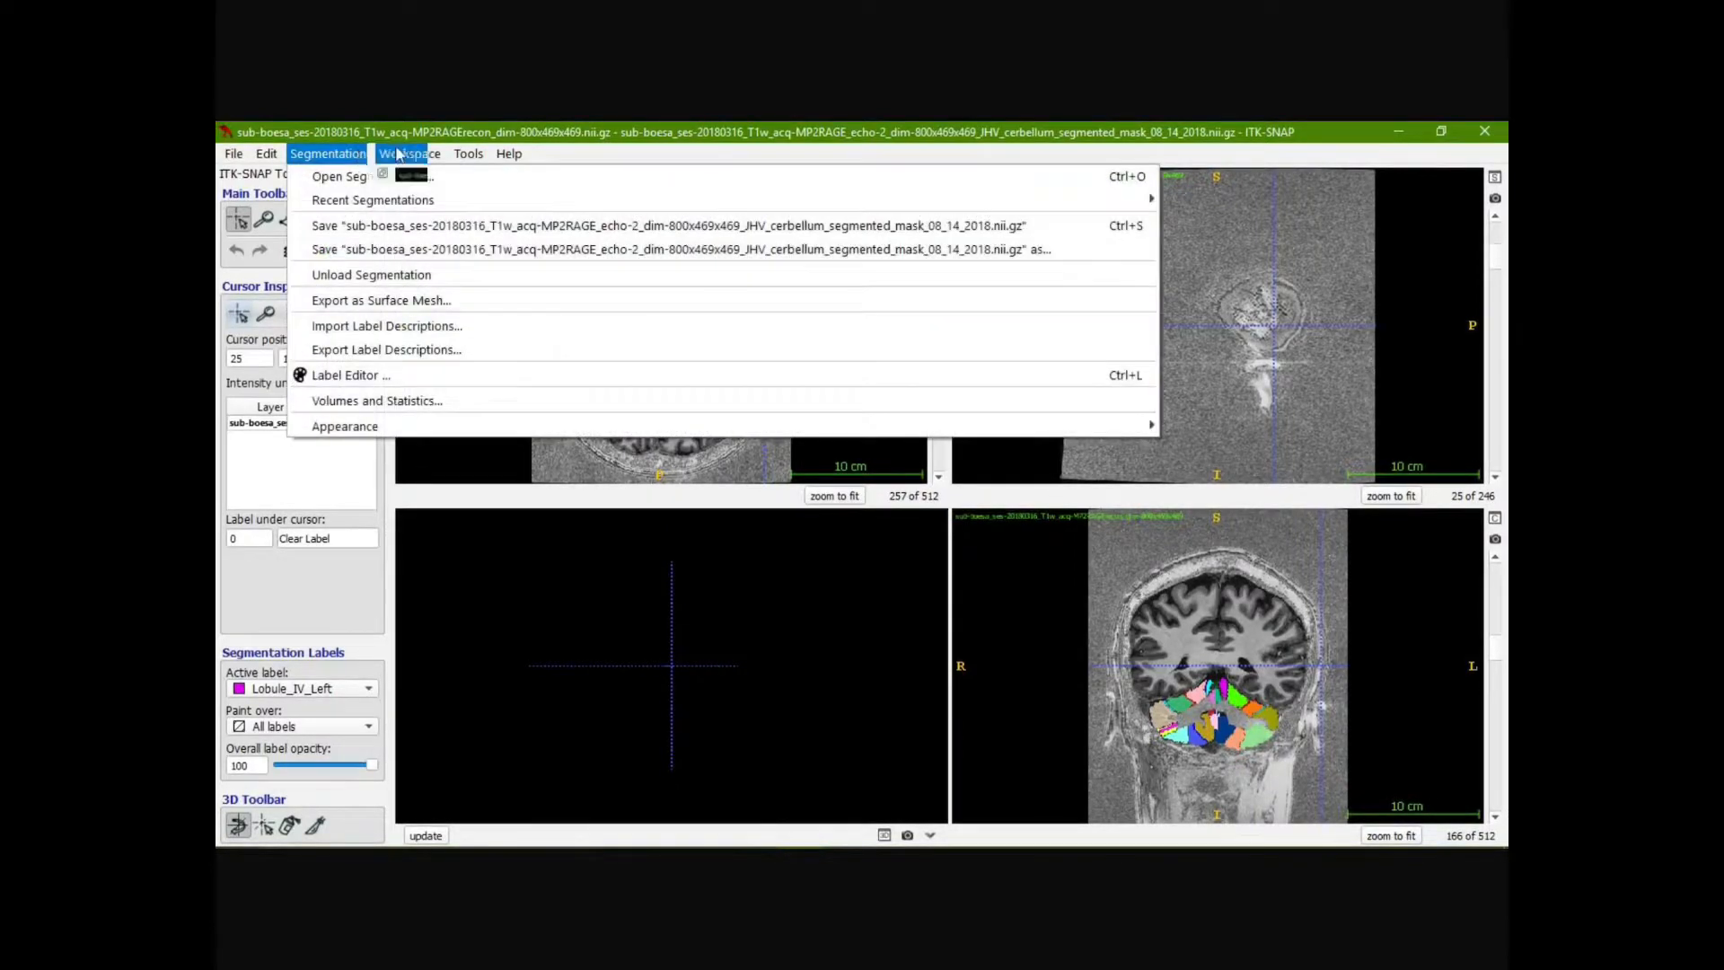
mouse_move(415, 152)
mouse_move(468, 153)
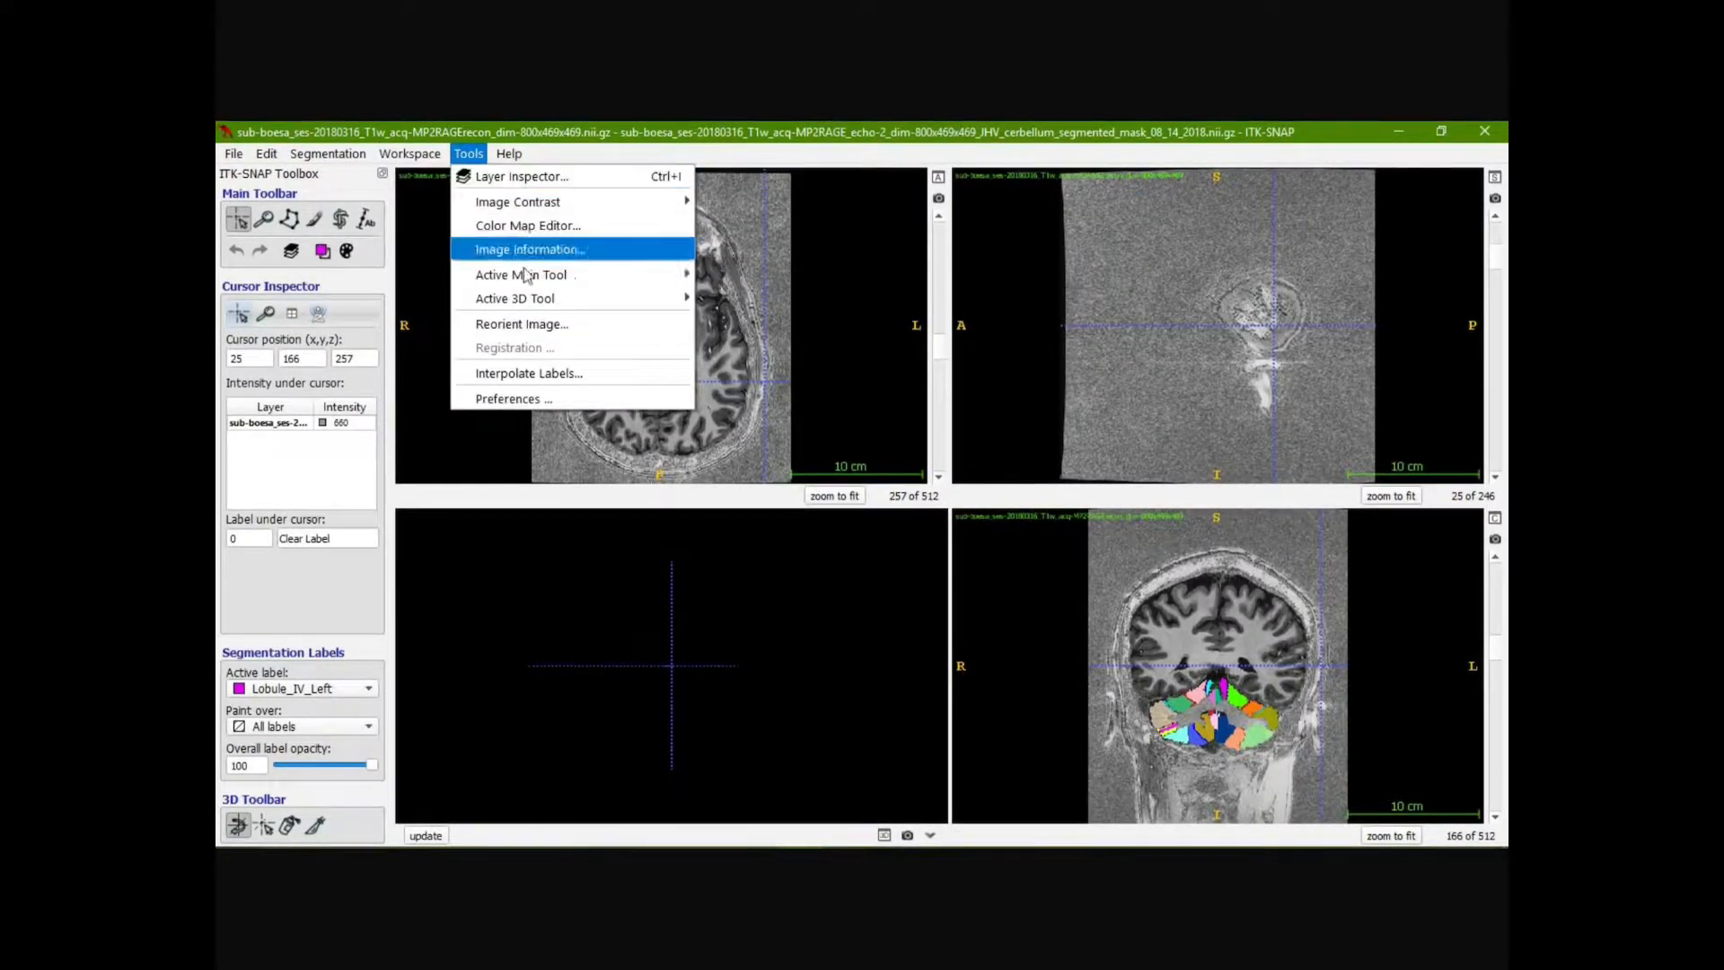
mouse_move(563, 303)
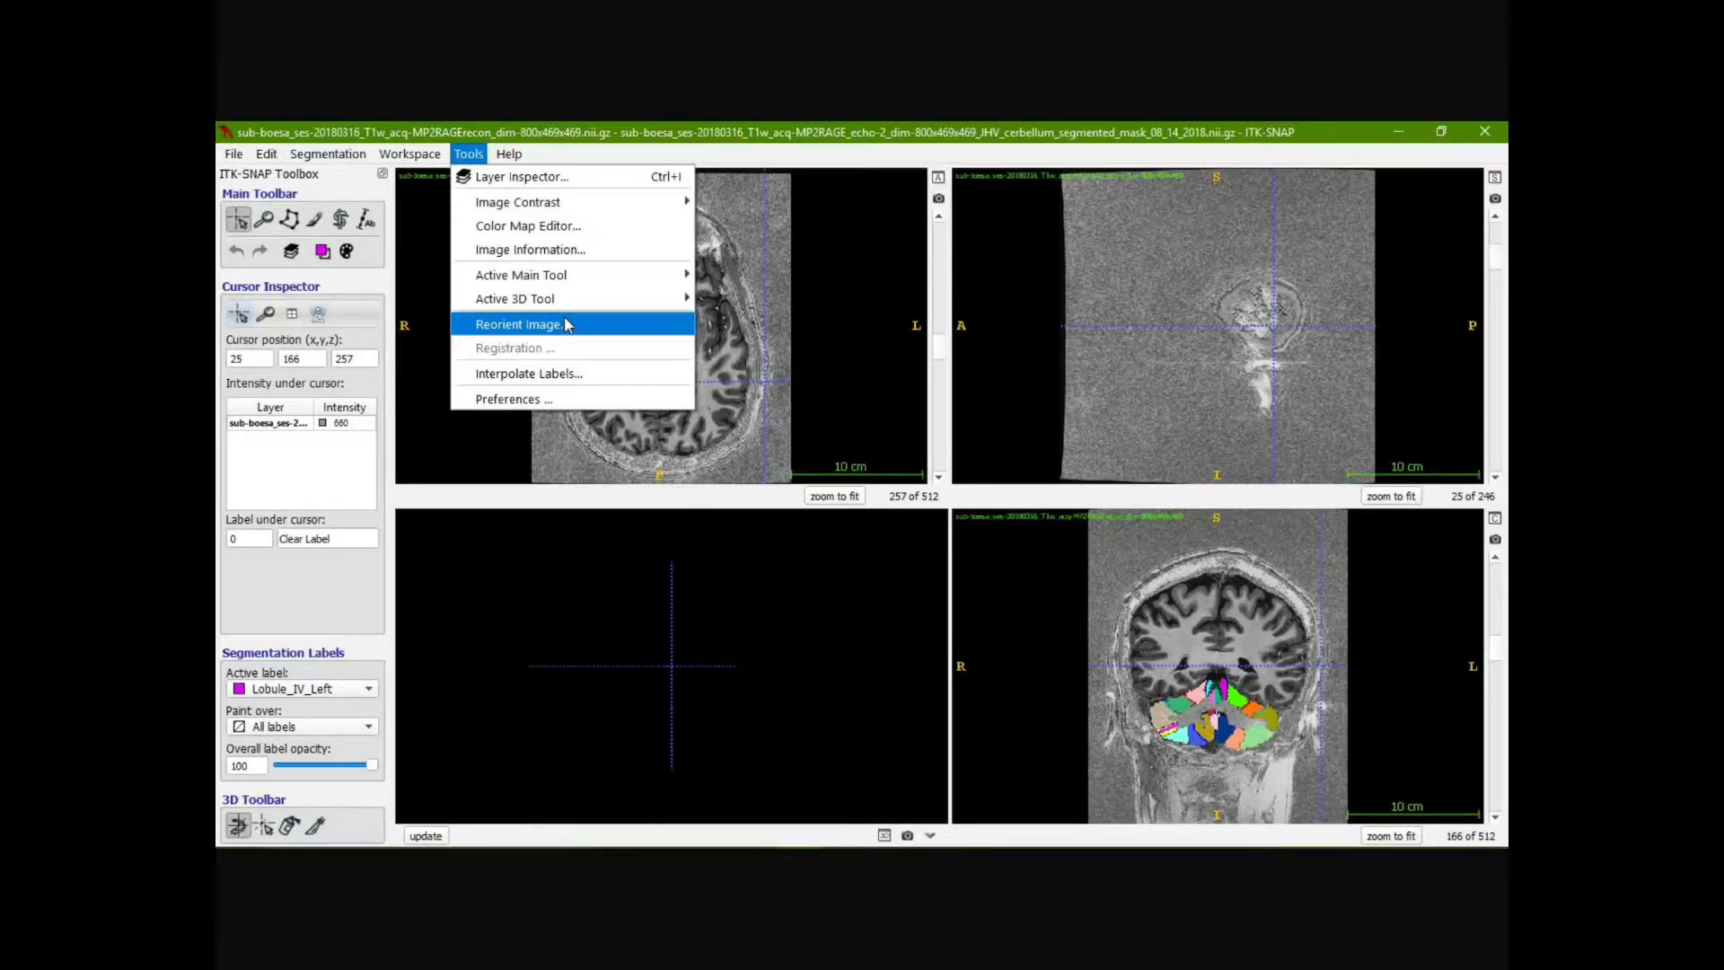
left_click(566, 325)
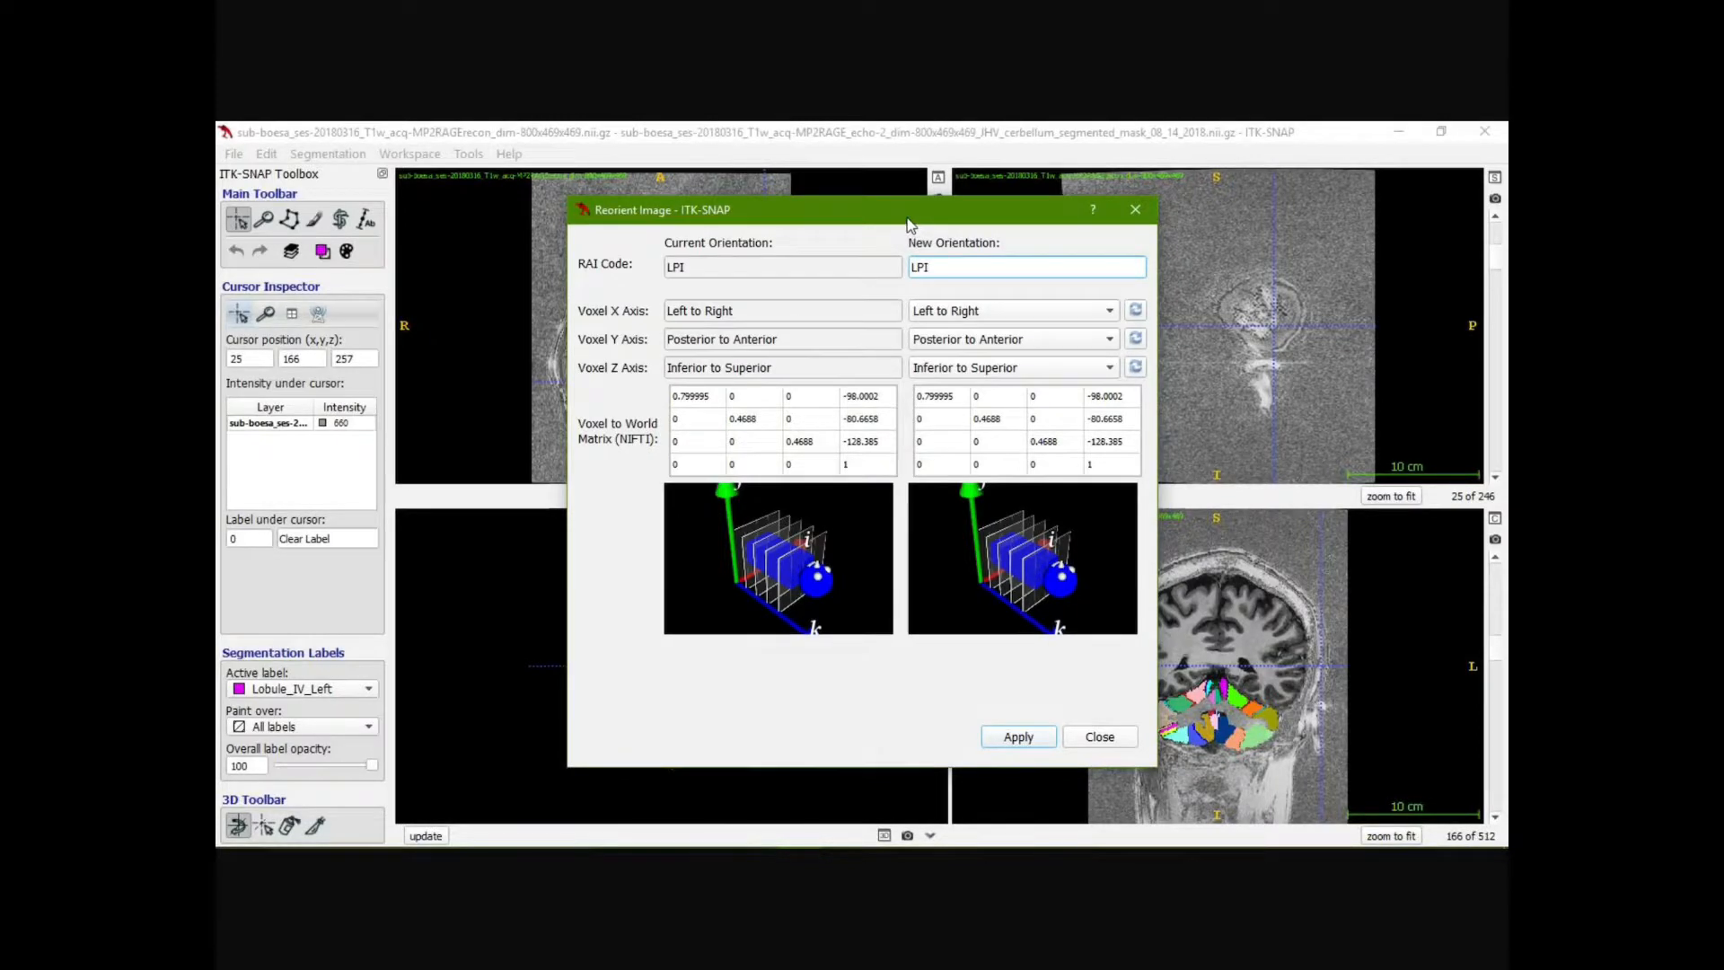
left_click_drag(907, 219, 766, 207)
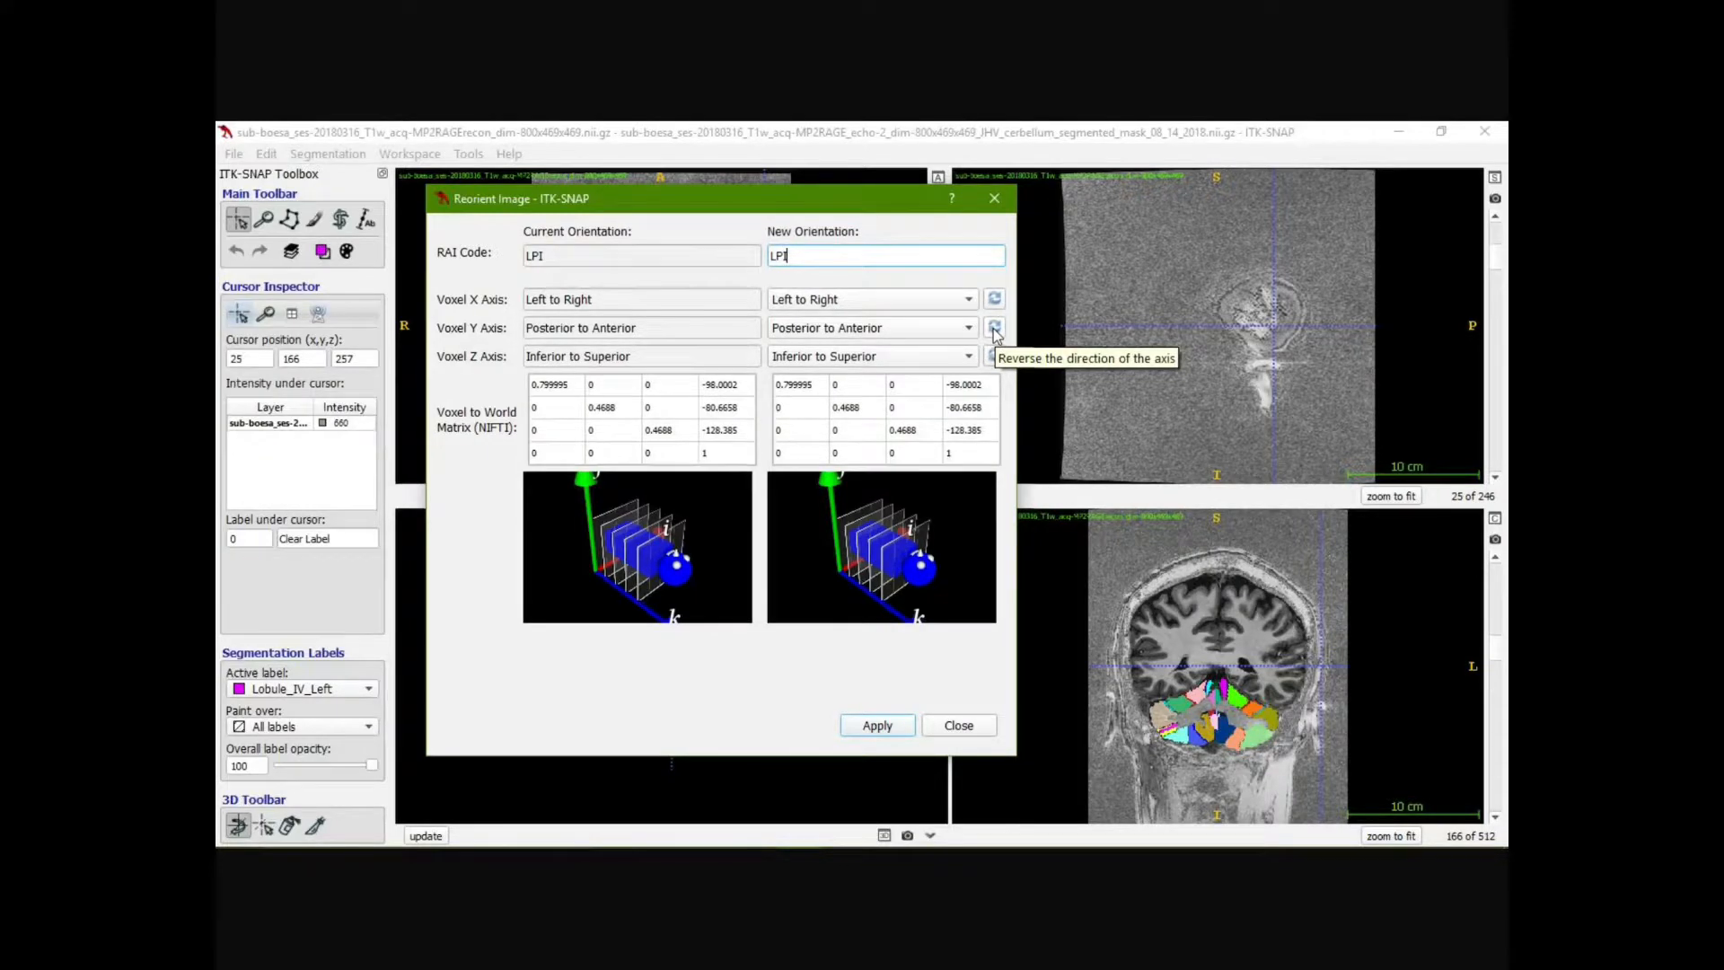
left_click(994, 329)
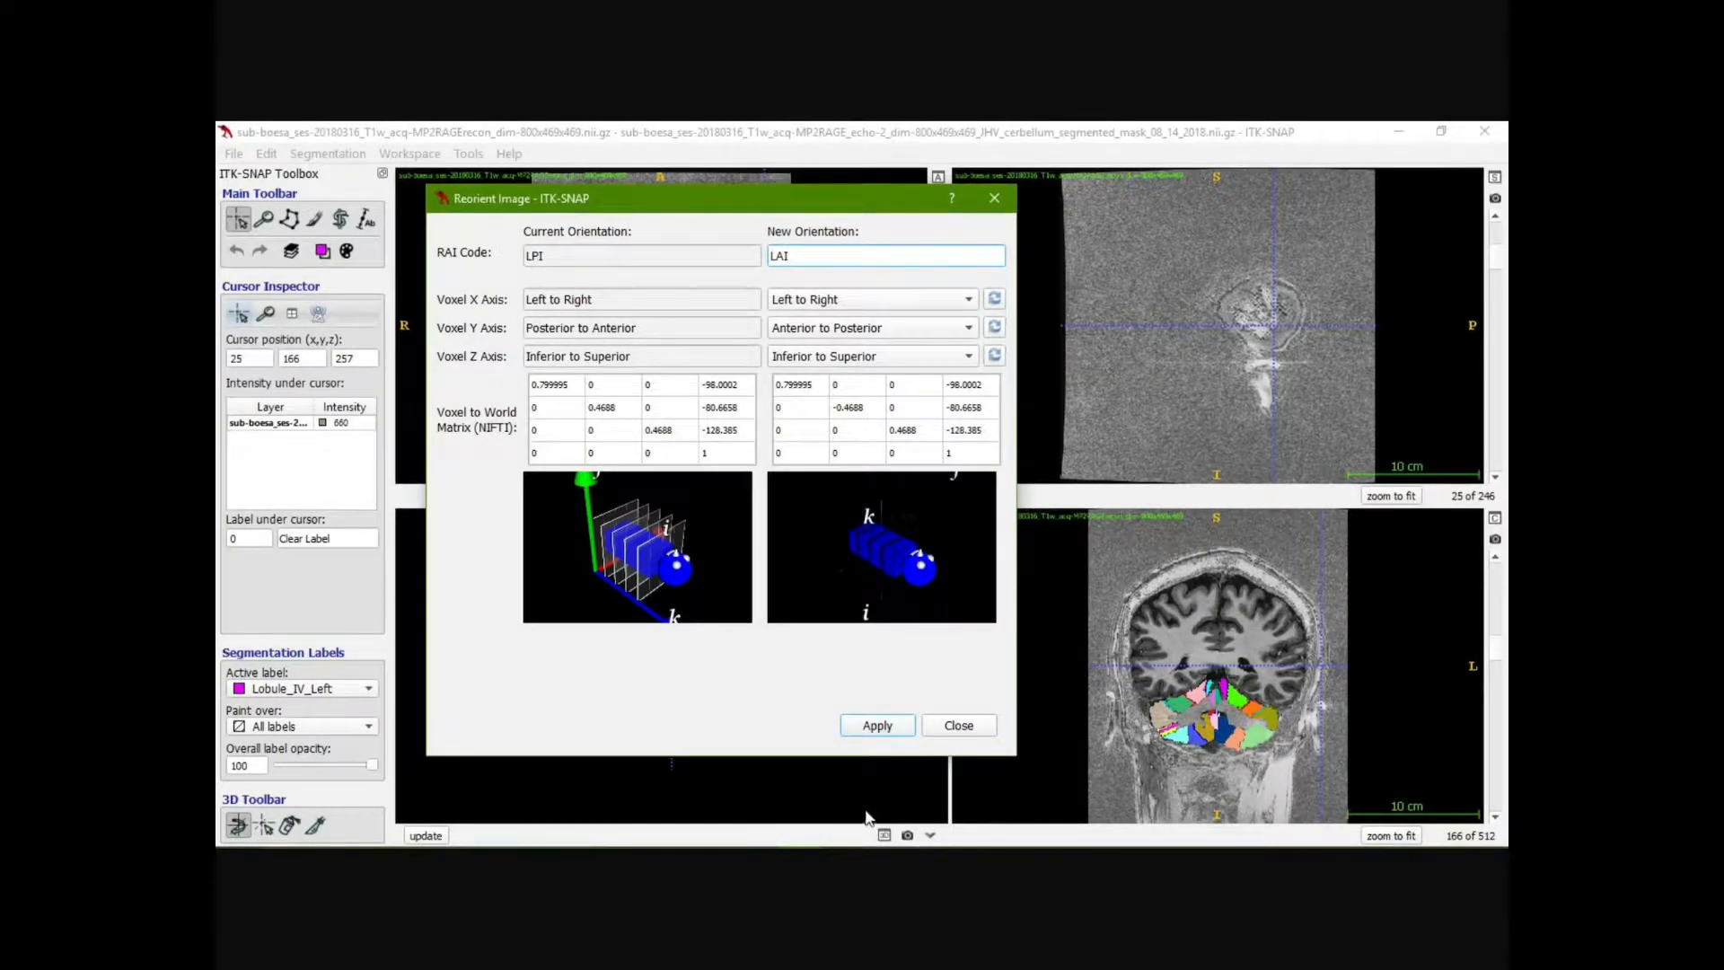
left_click(875, 726)
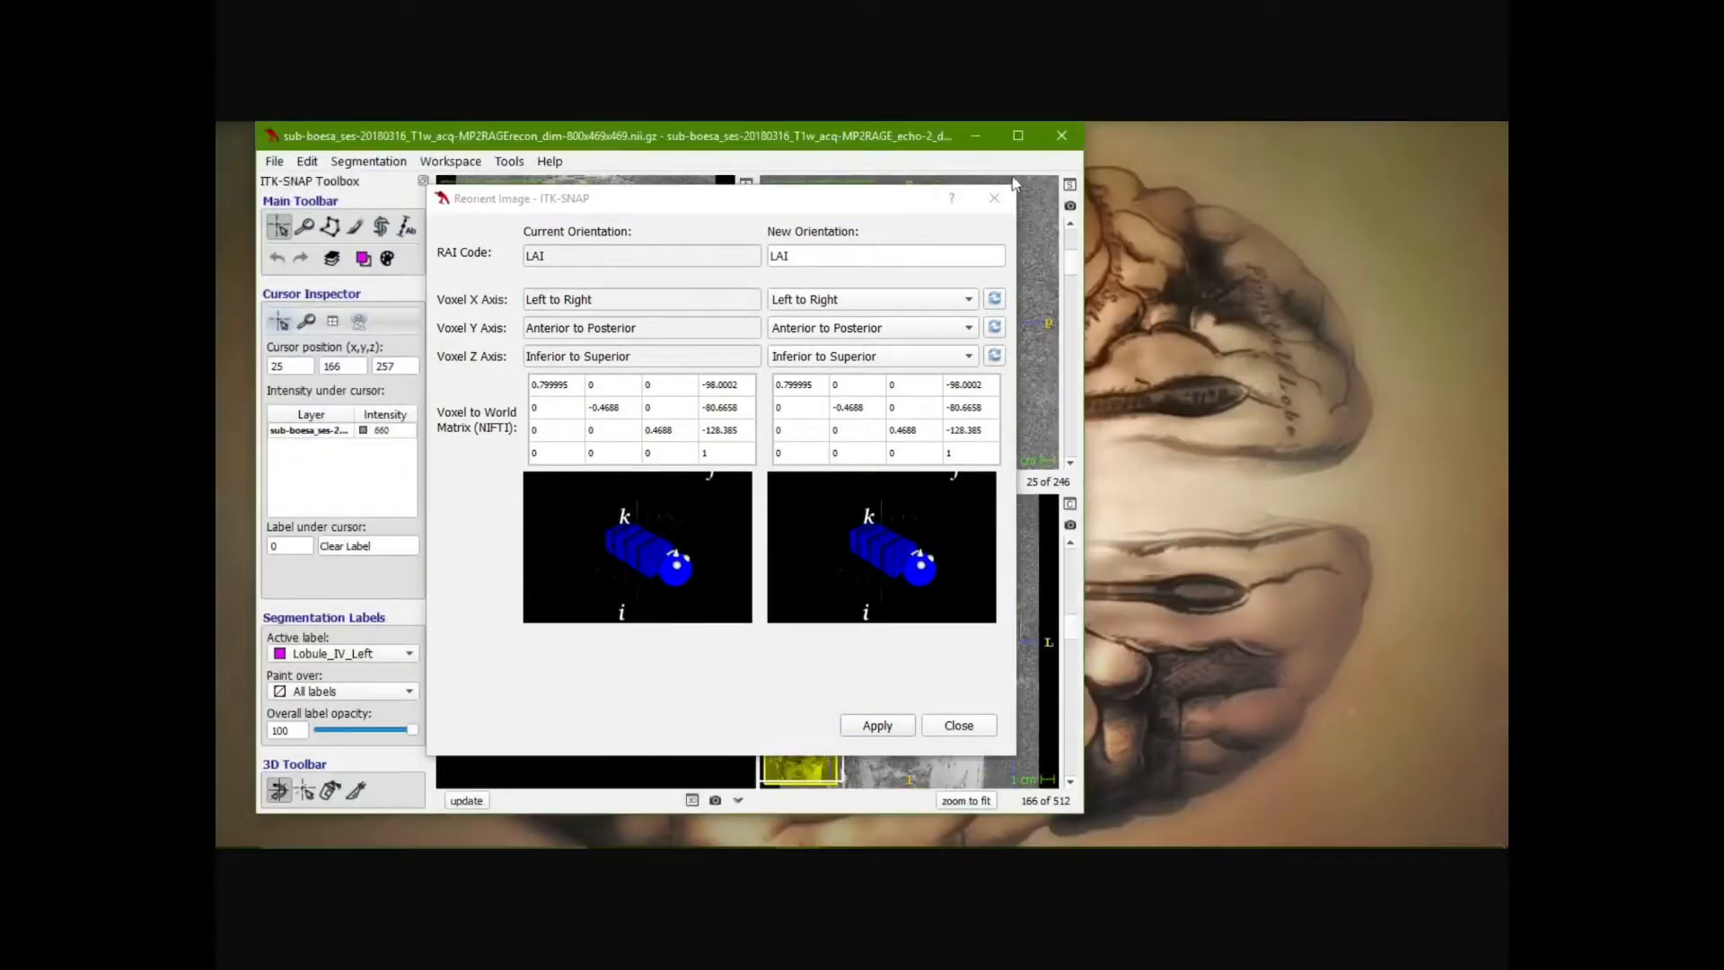
left_click(889, 729)
Browse the reoriented sagittal slices through the cerebellum labels to slice 117
left_click_drag(917, 199, 847, 619)
scroll(952, 413, "up", 15)
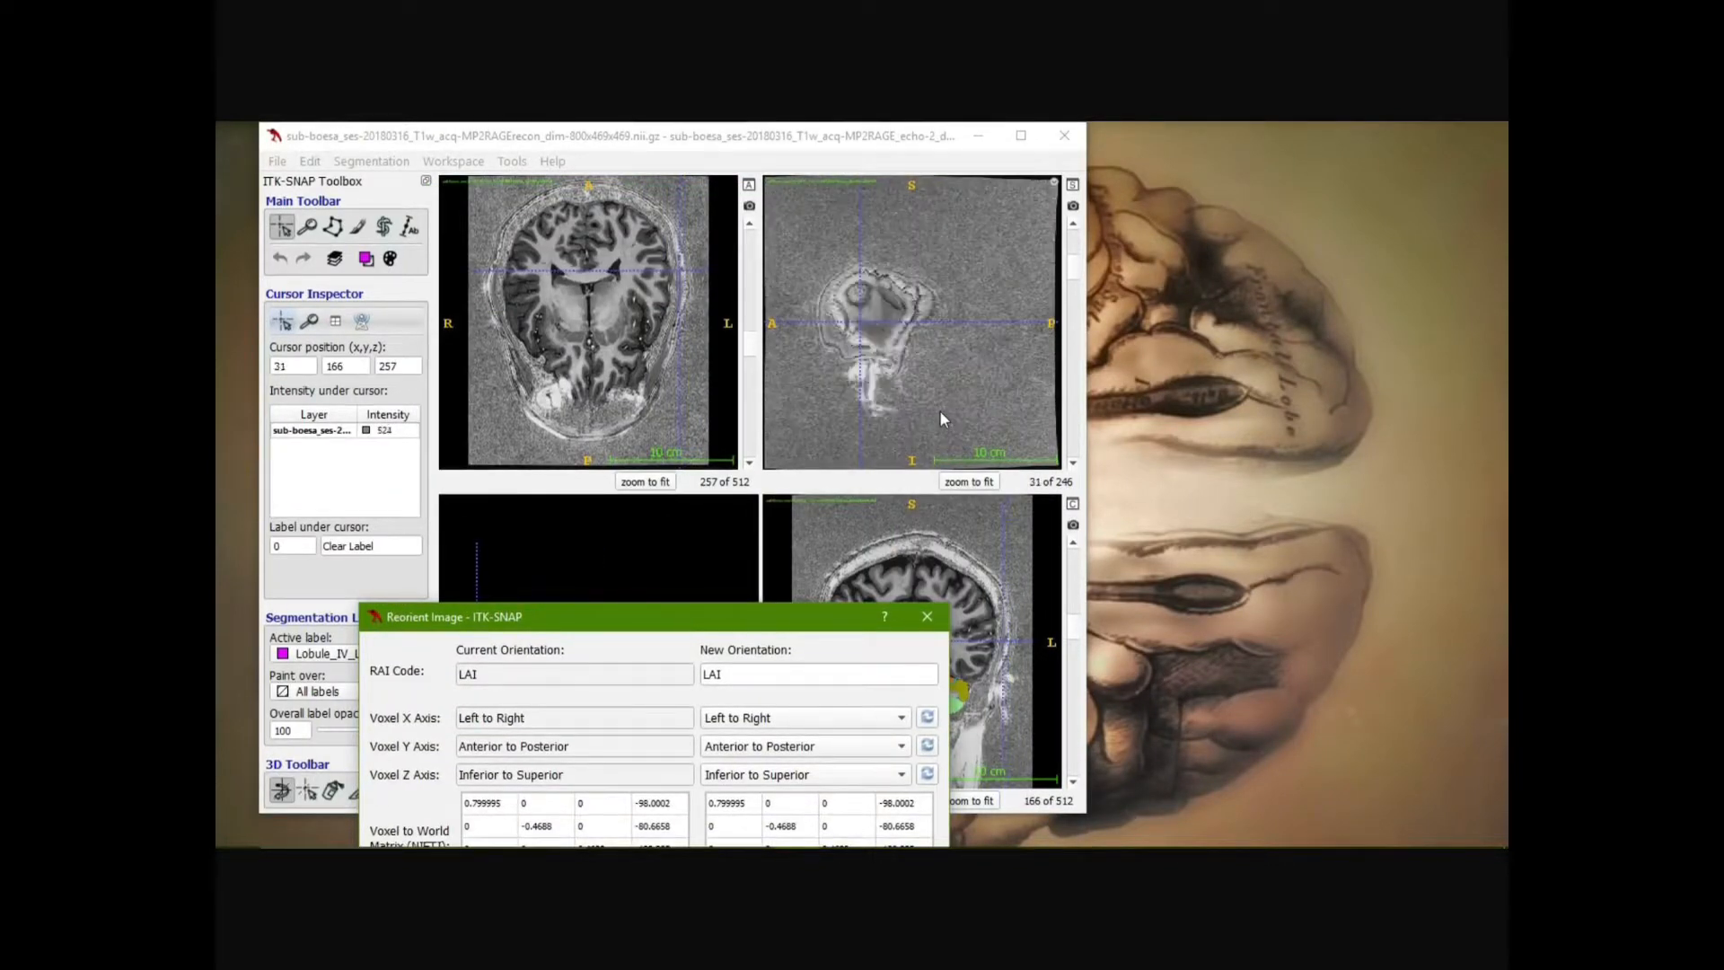
scroll(918, 398, "up", 20)
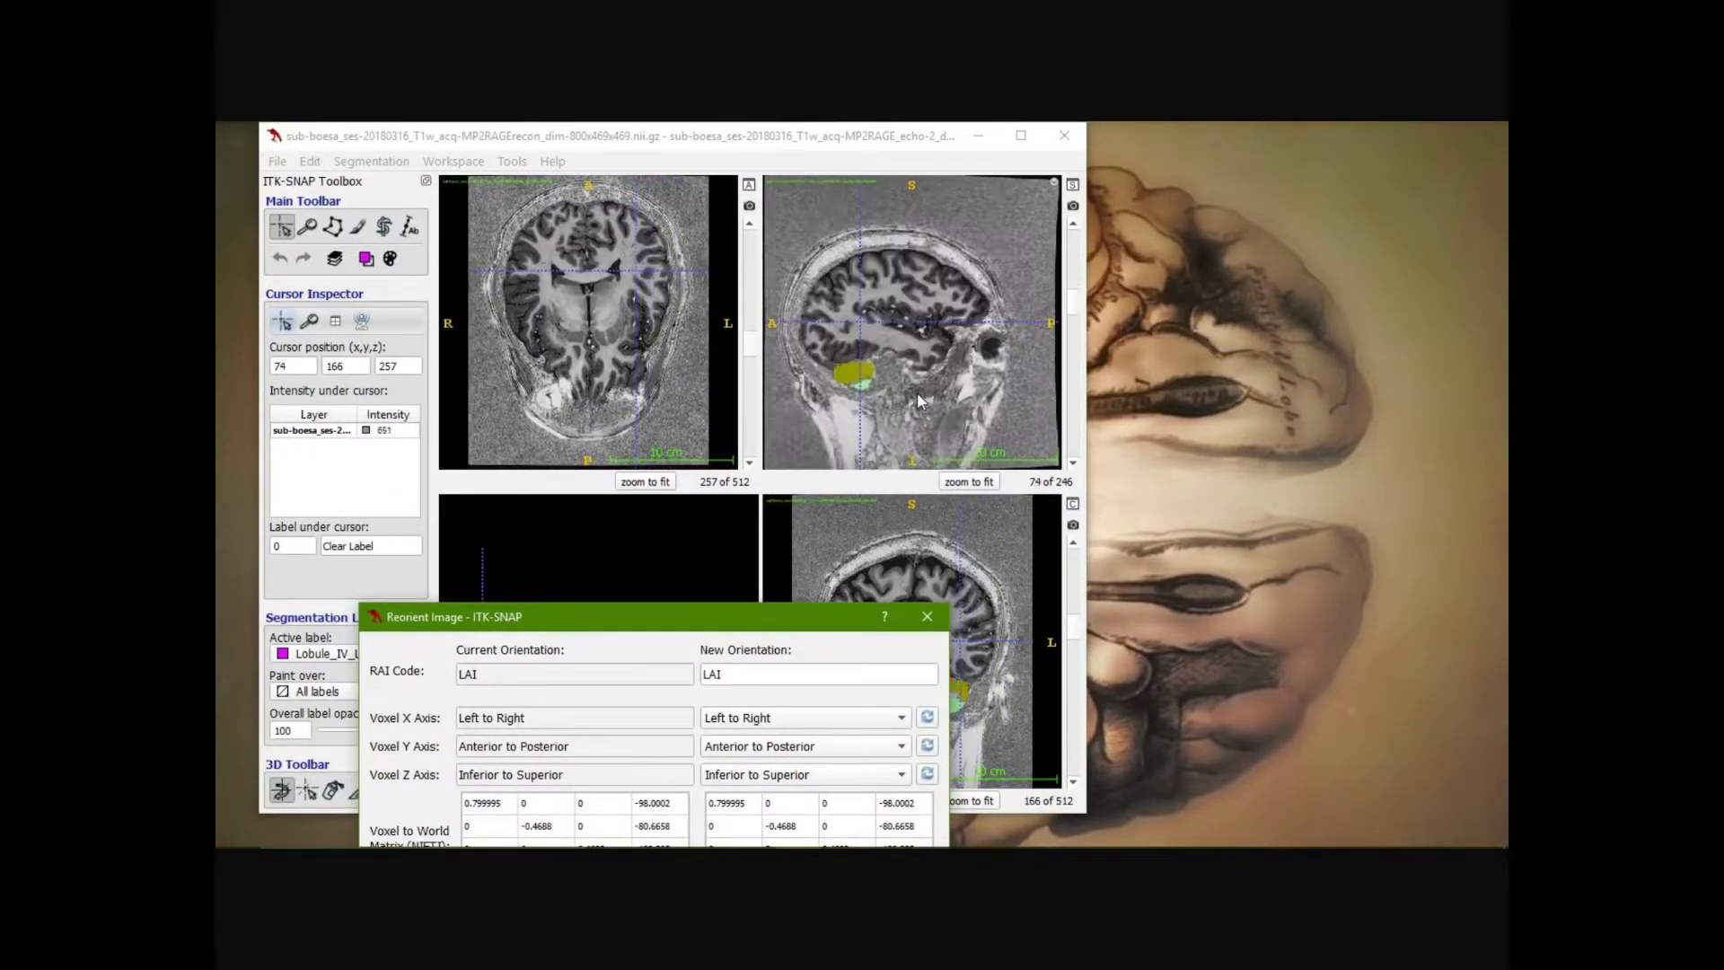
scroll(915, 391, "up", 20)
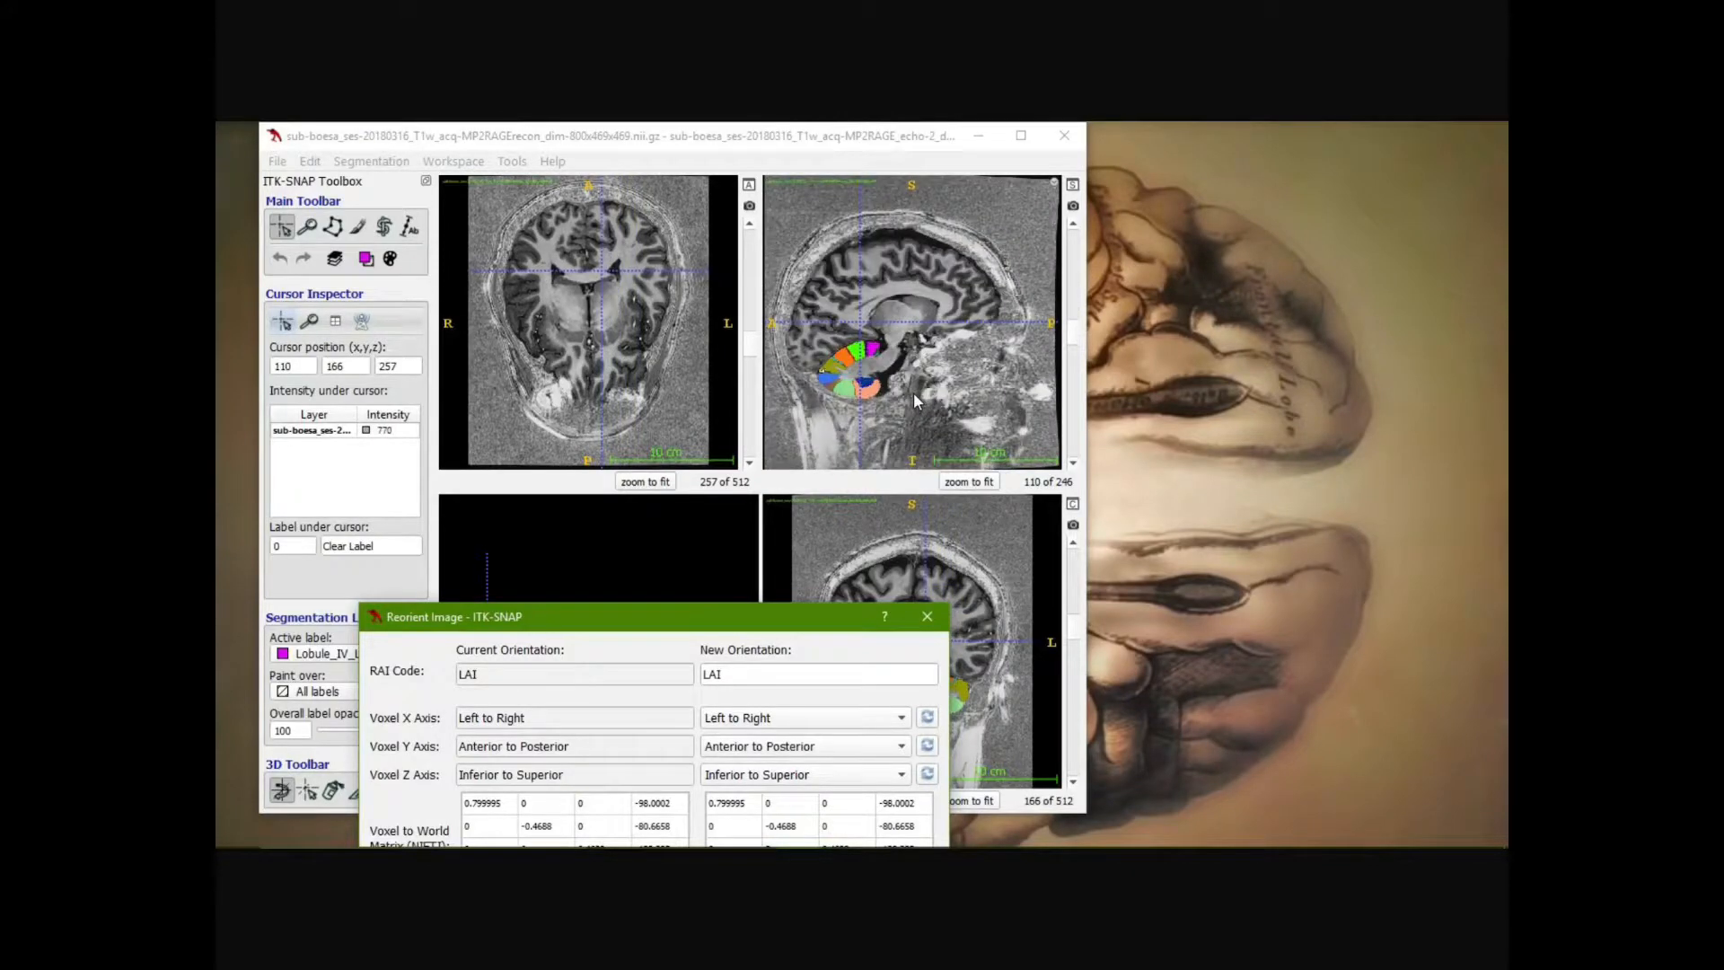
scroll(913, 392, "up", 3)
scroll(914, 401, "down", 1)
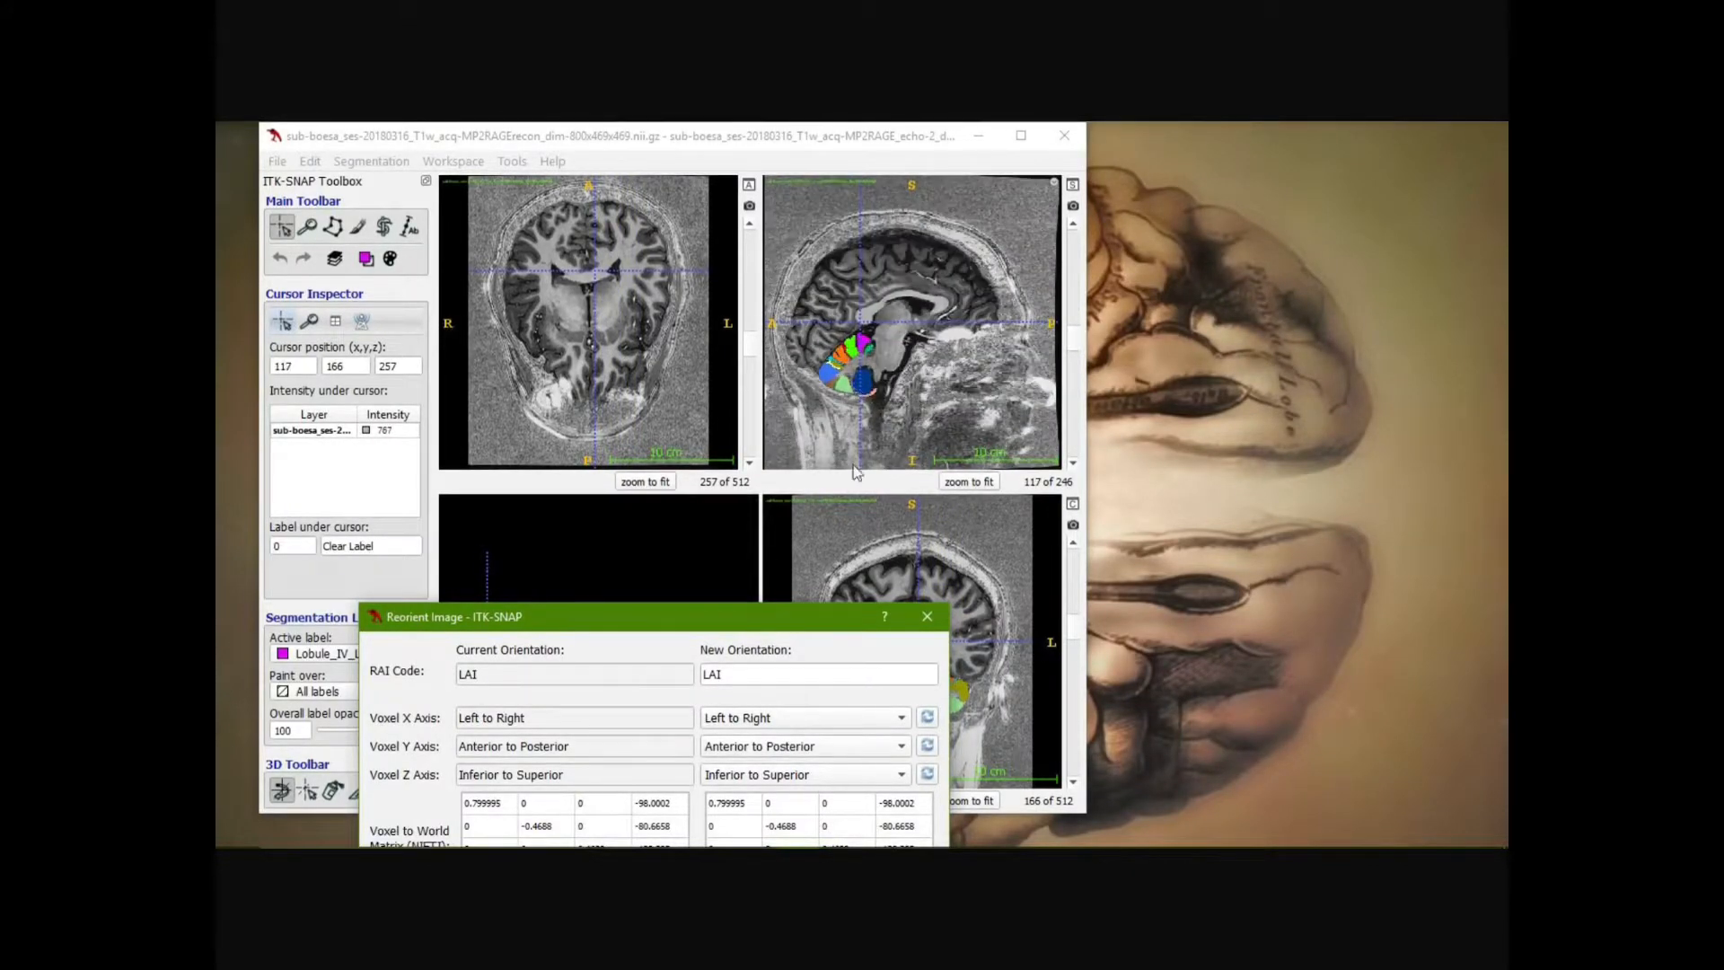
Restore the voxel Y axis to Posterior to Anterior (RAI code LPI), check the views and maximize the main window
left_click_drag(800, 627, 895, 232)
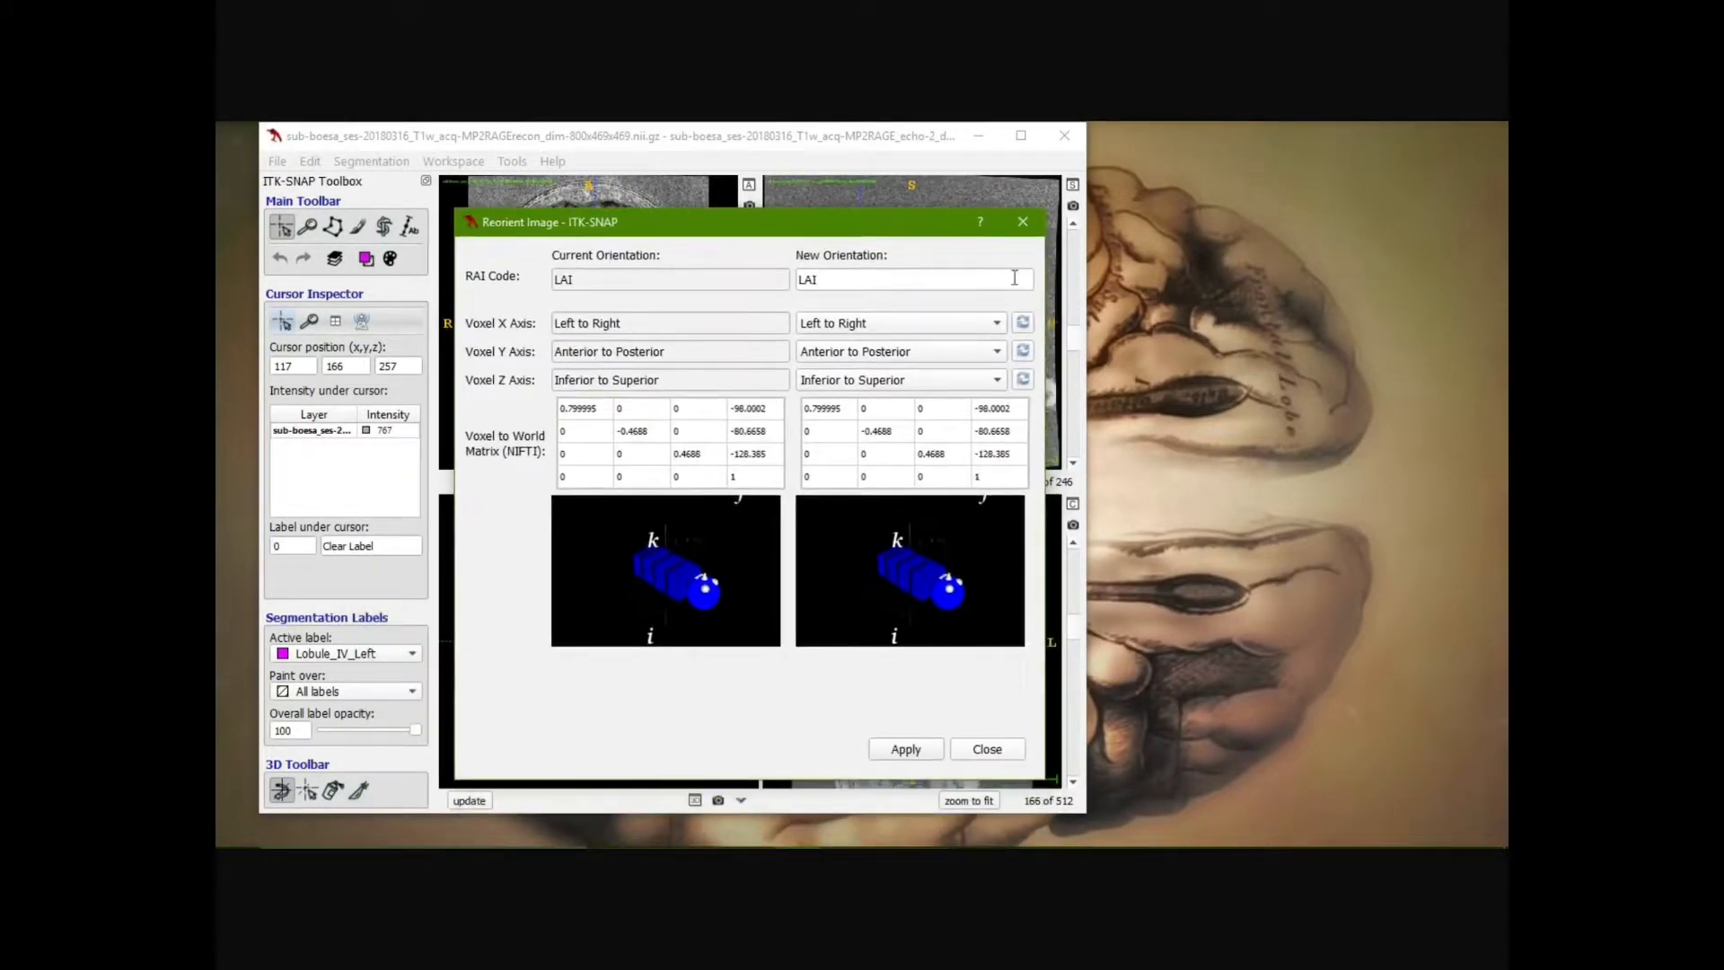
left_click(1023, 351)
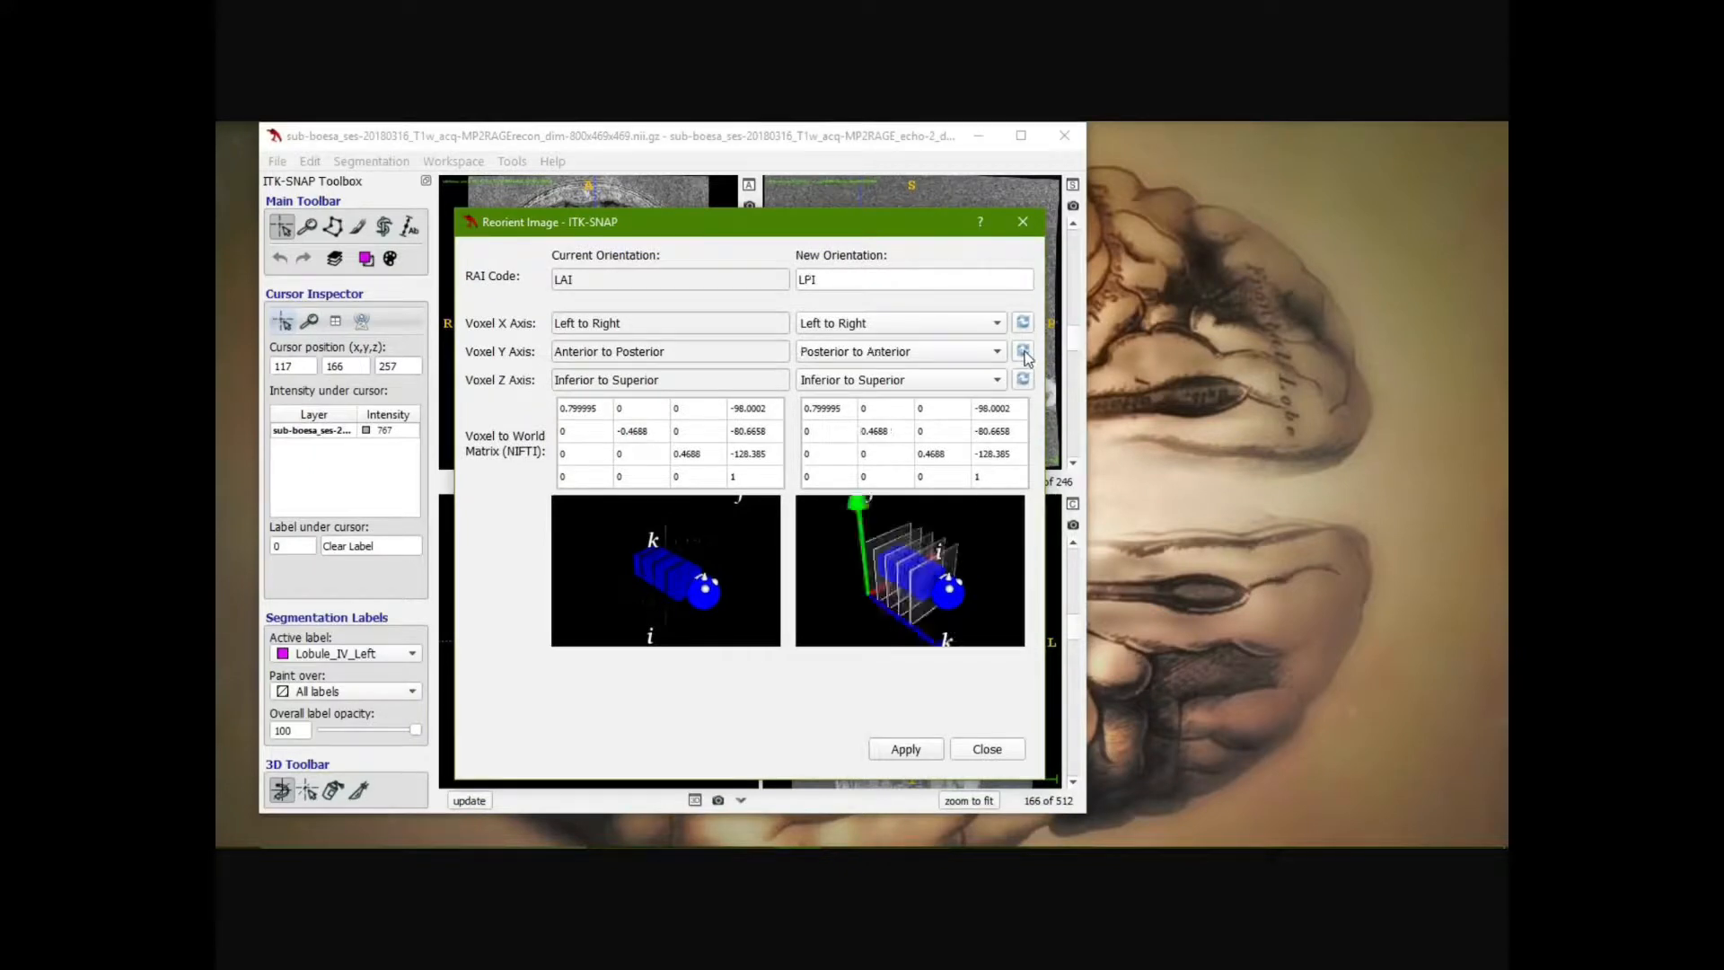
left_click(905, 749)
left_click_drag(844, 227, 889, 567)
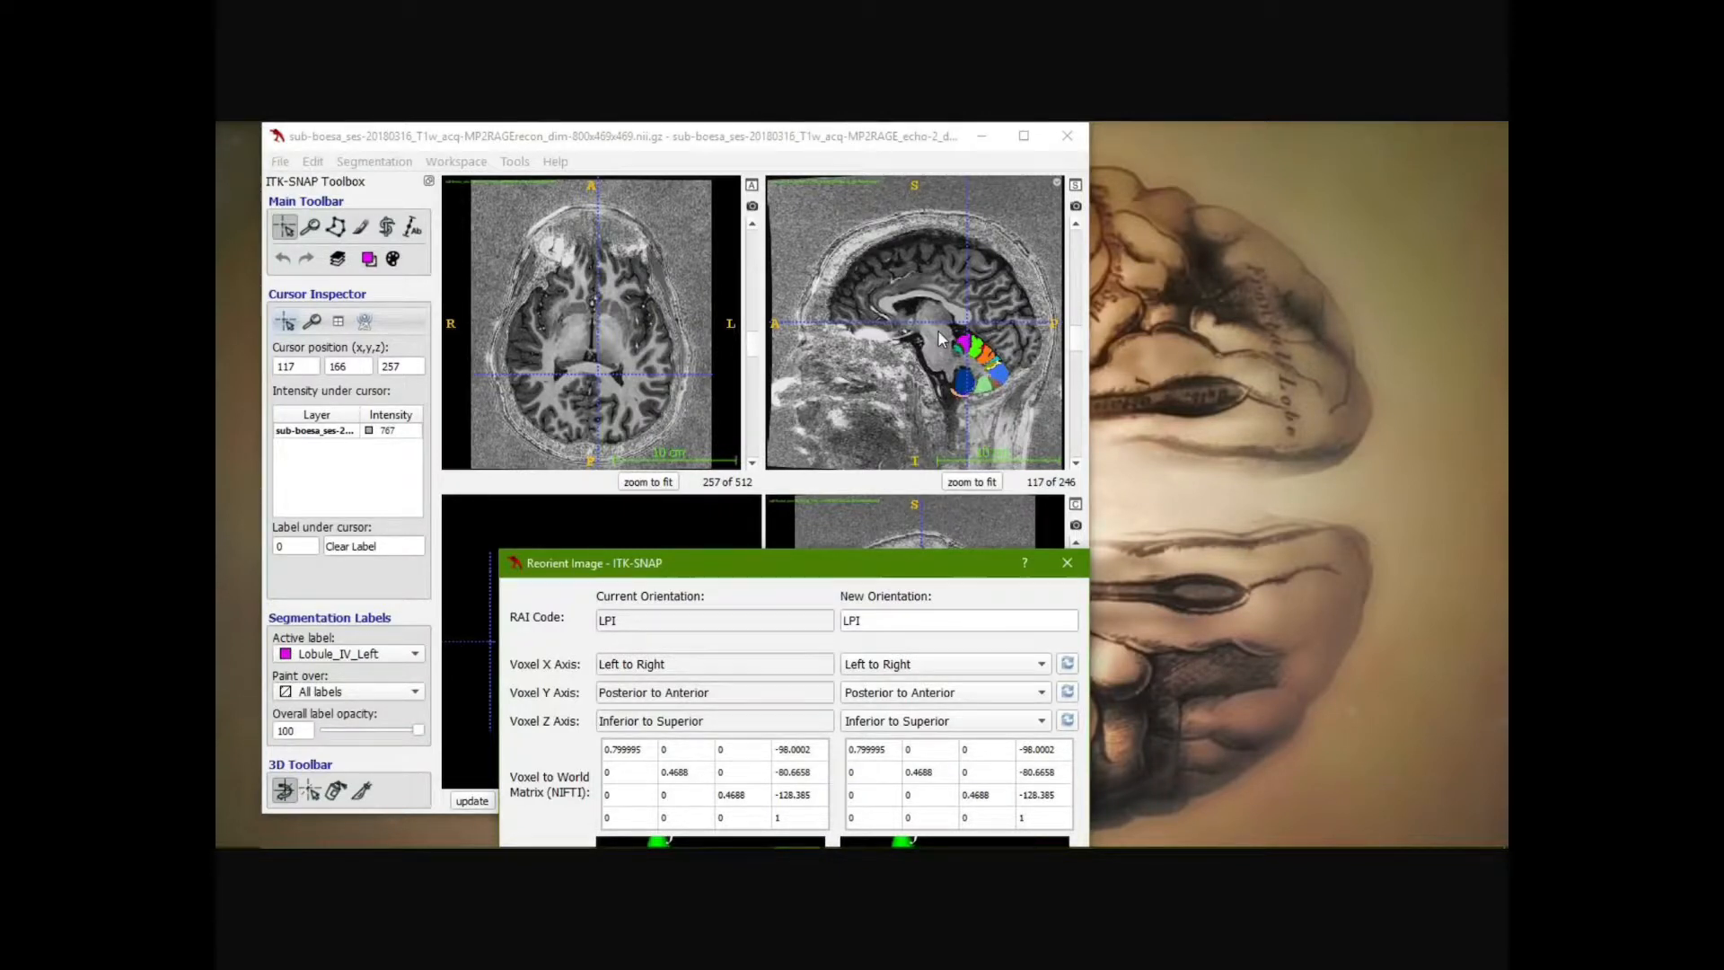
left_click_drag(889, 557, 844, 149)
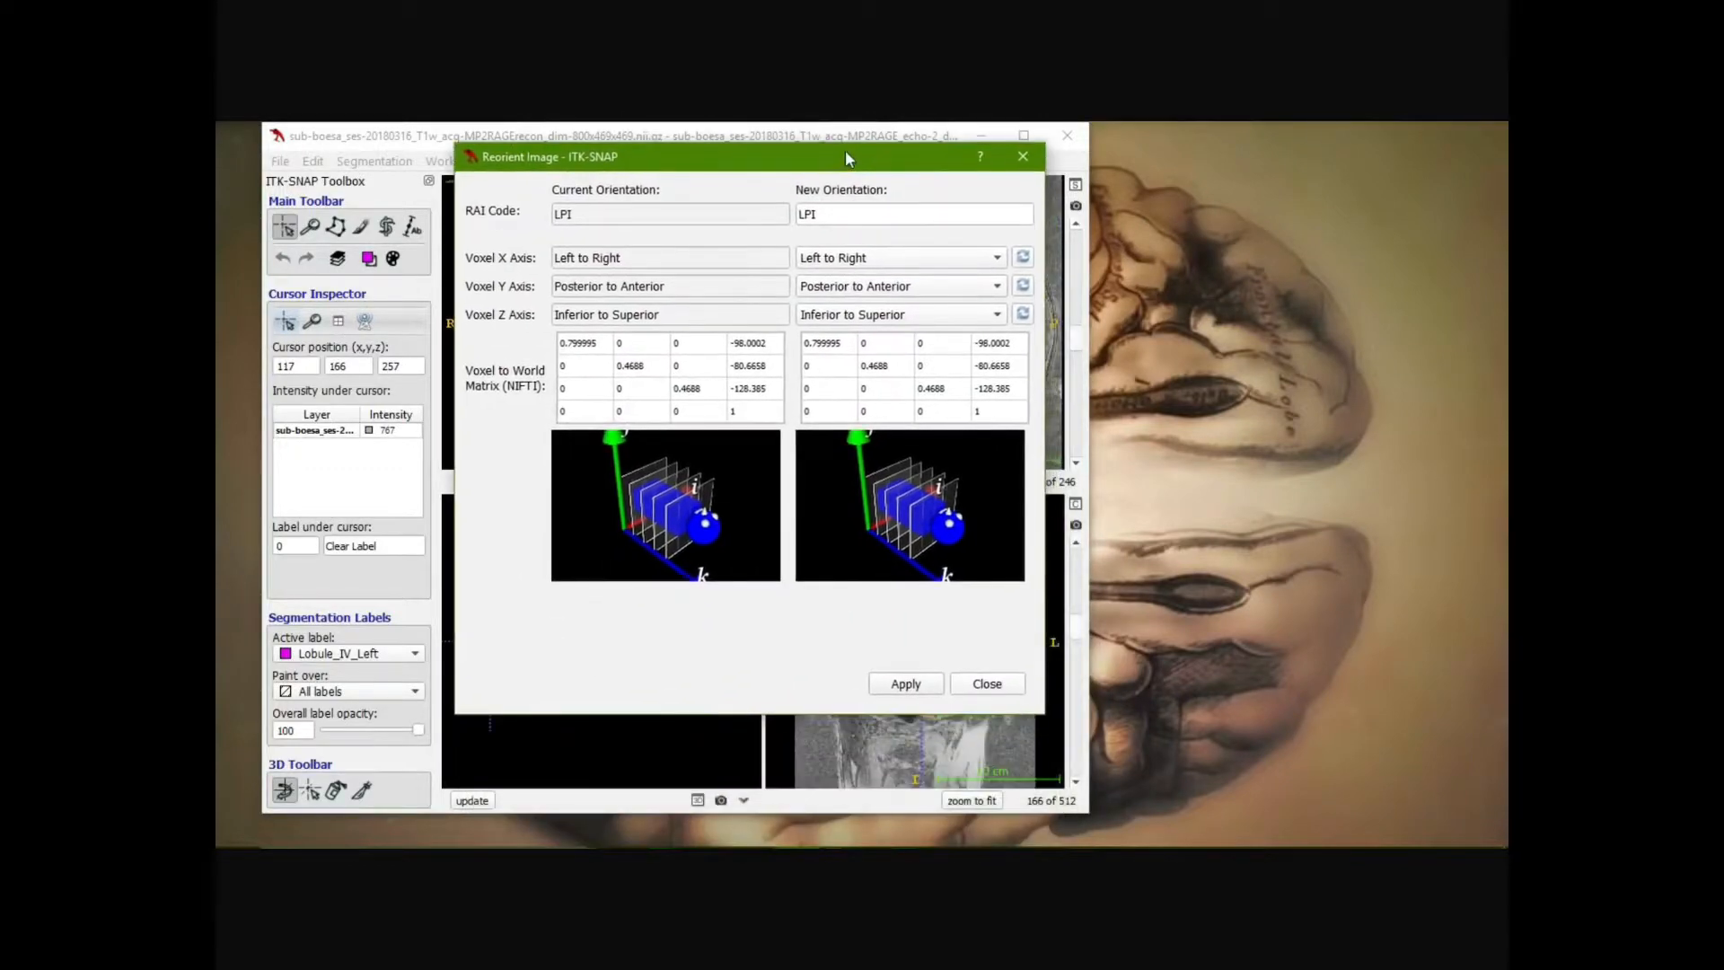
left_click(986, 685)
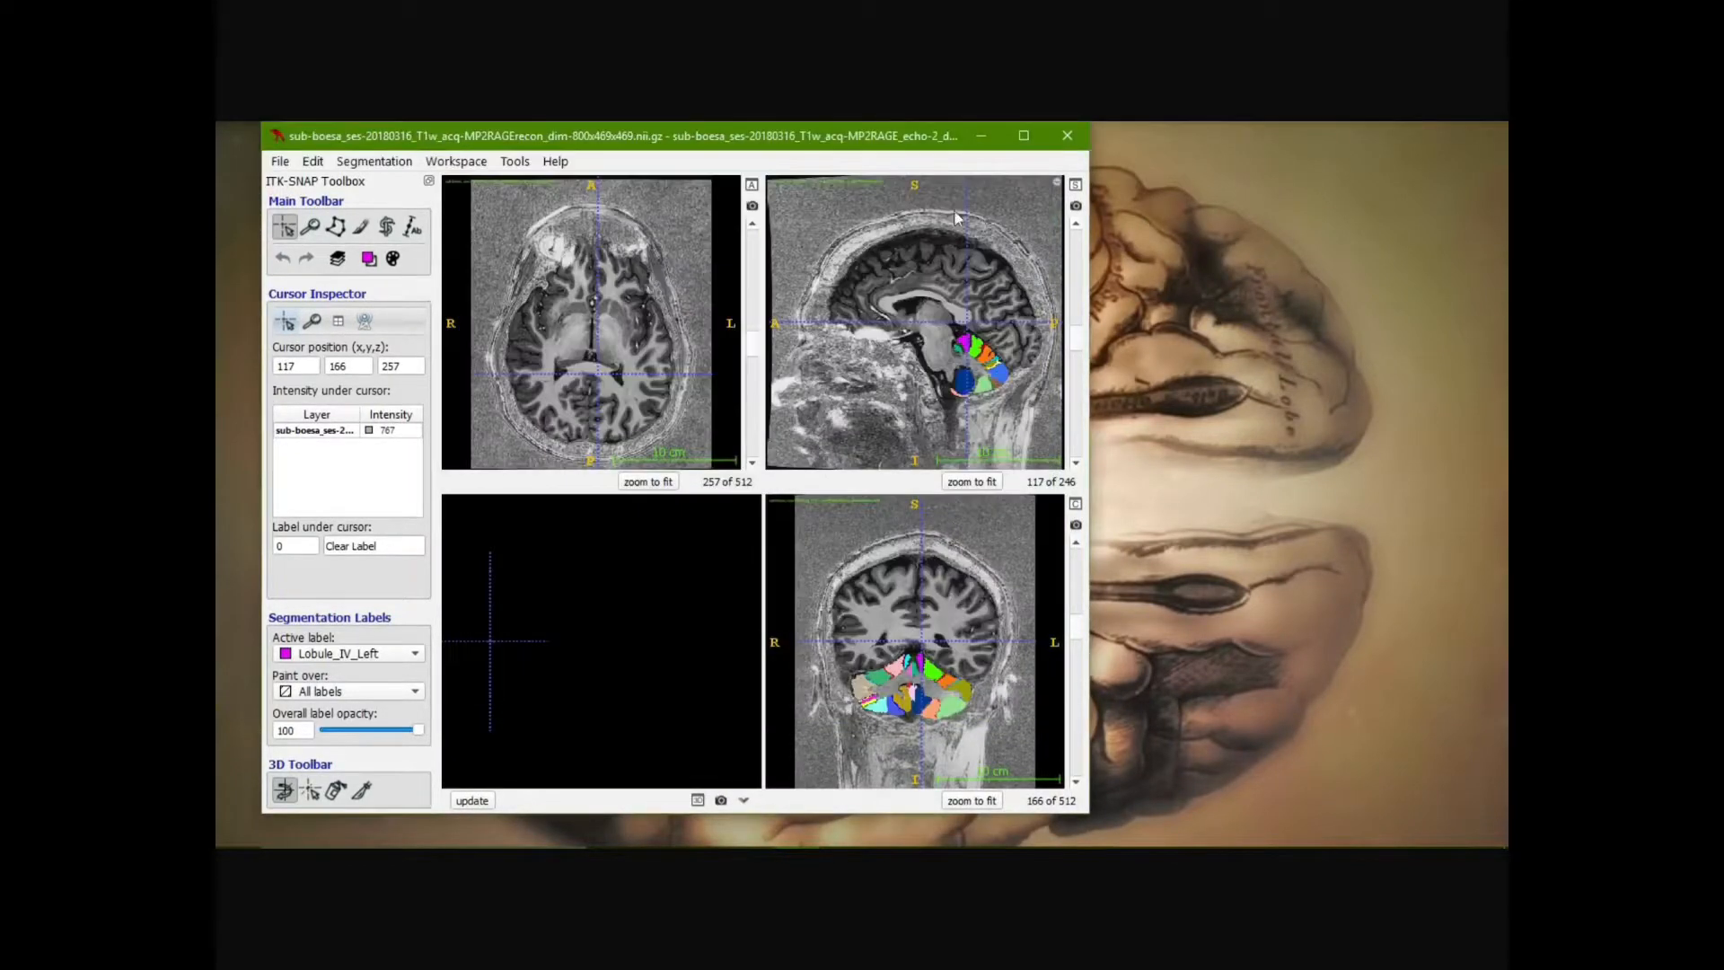
left_click(1023, 135)
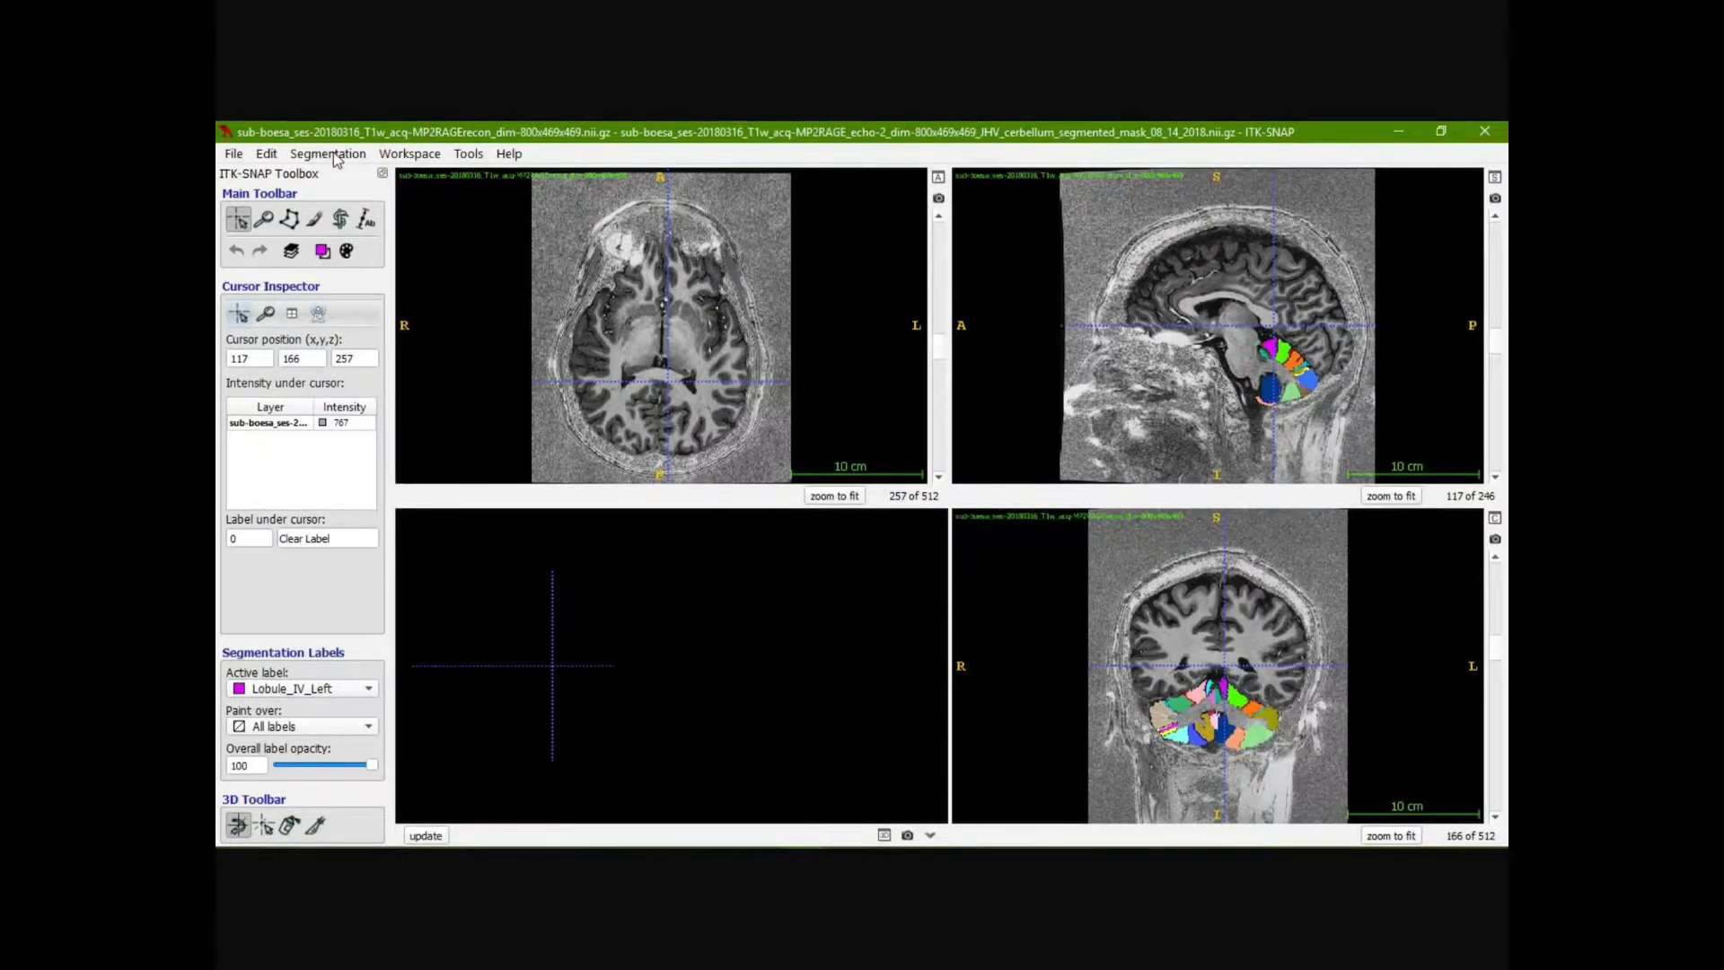
Review the available segmentation labels and add a new label described as White_matter
left_click(467, 153)
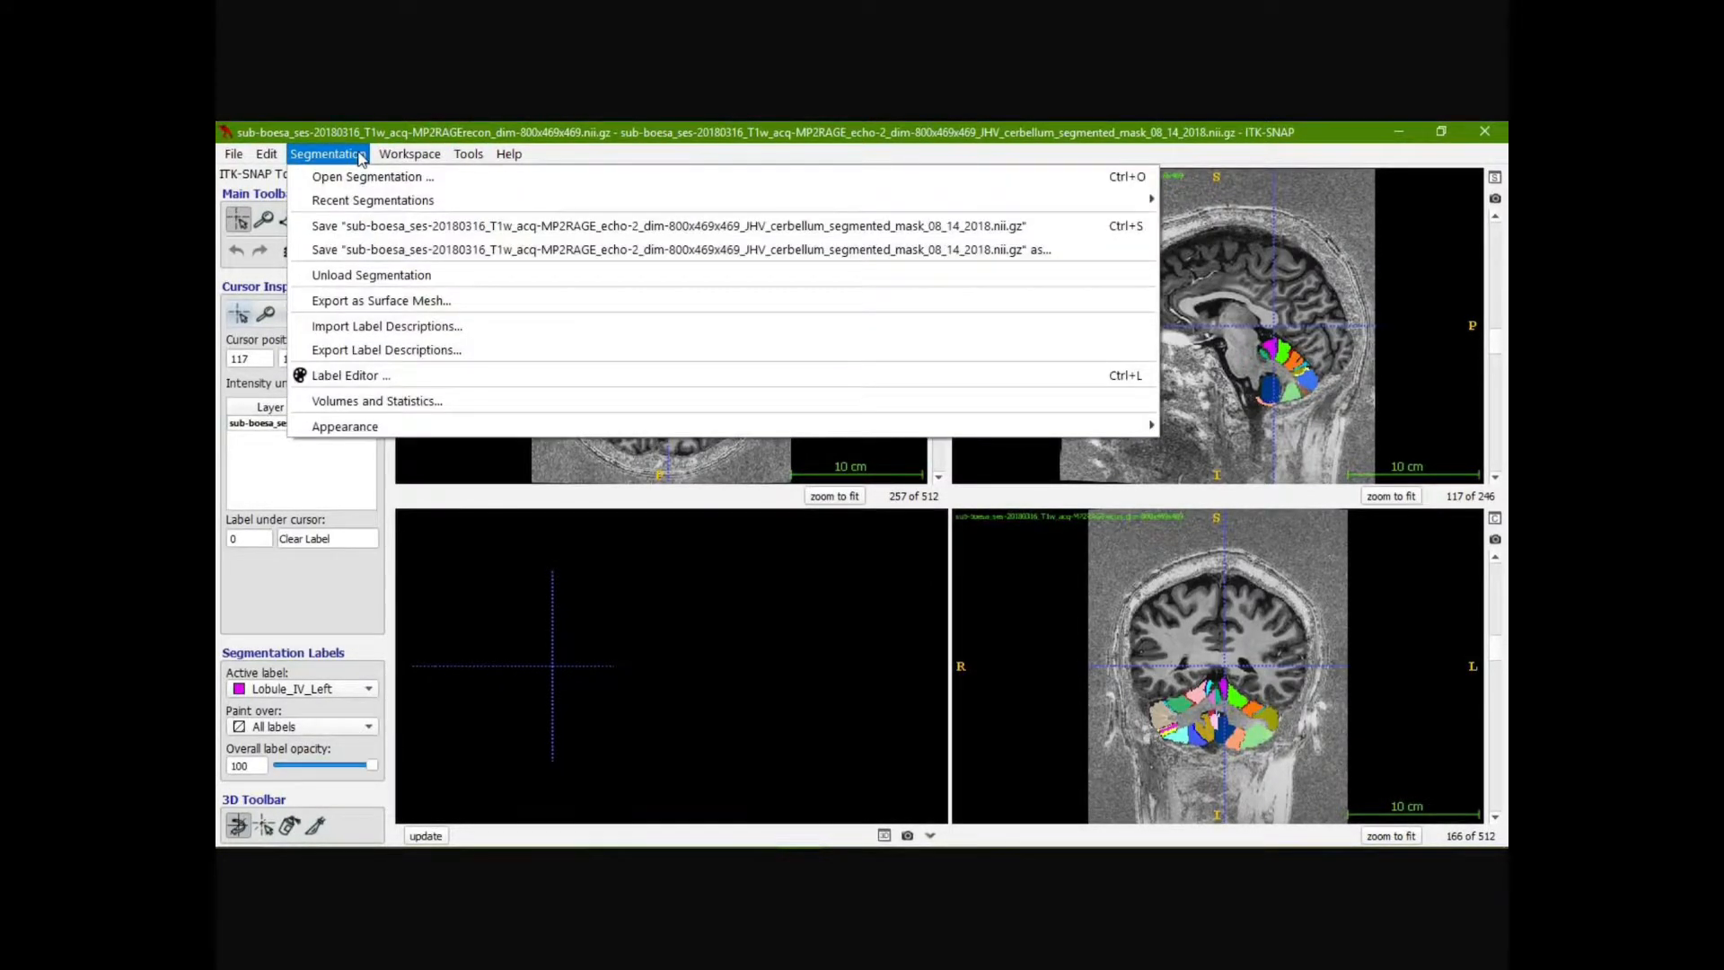
left_click(406, 375)
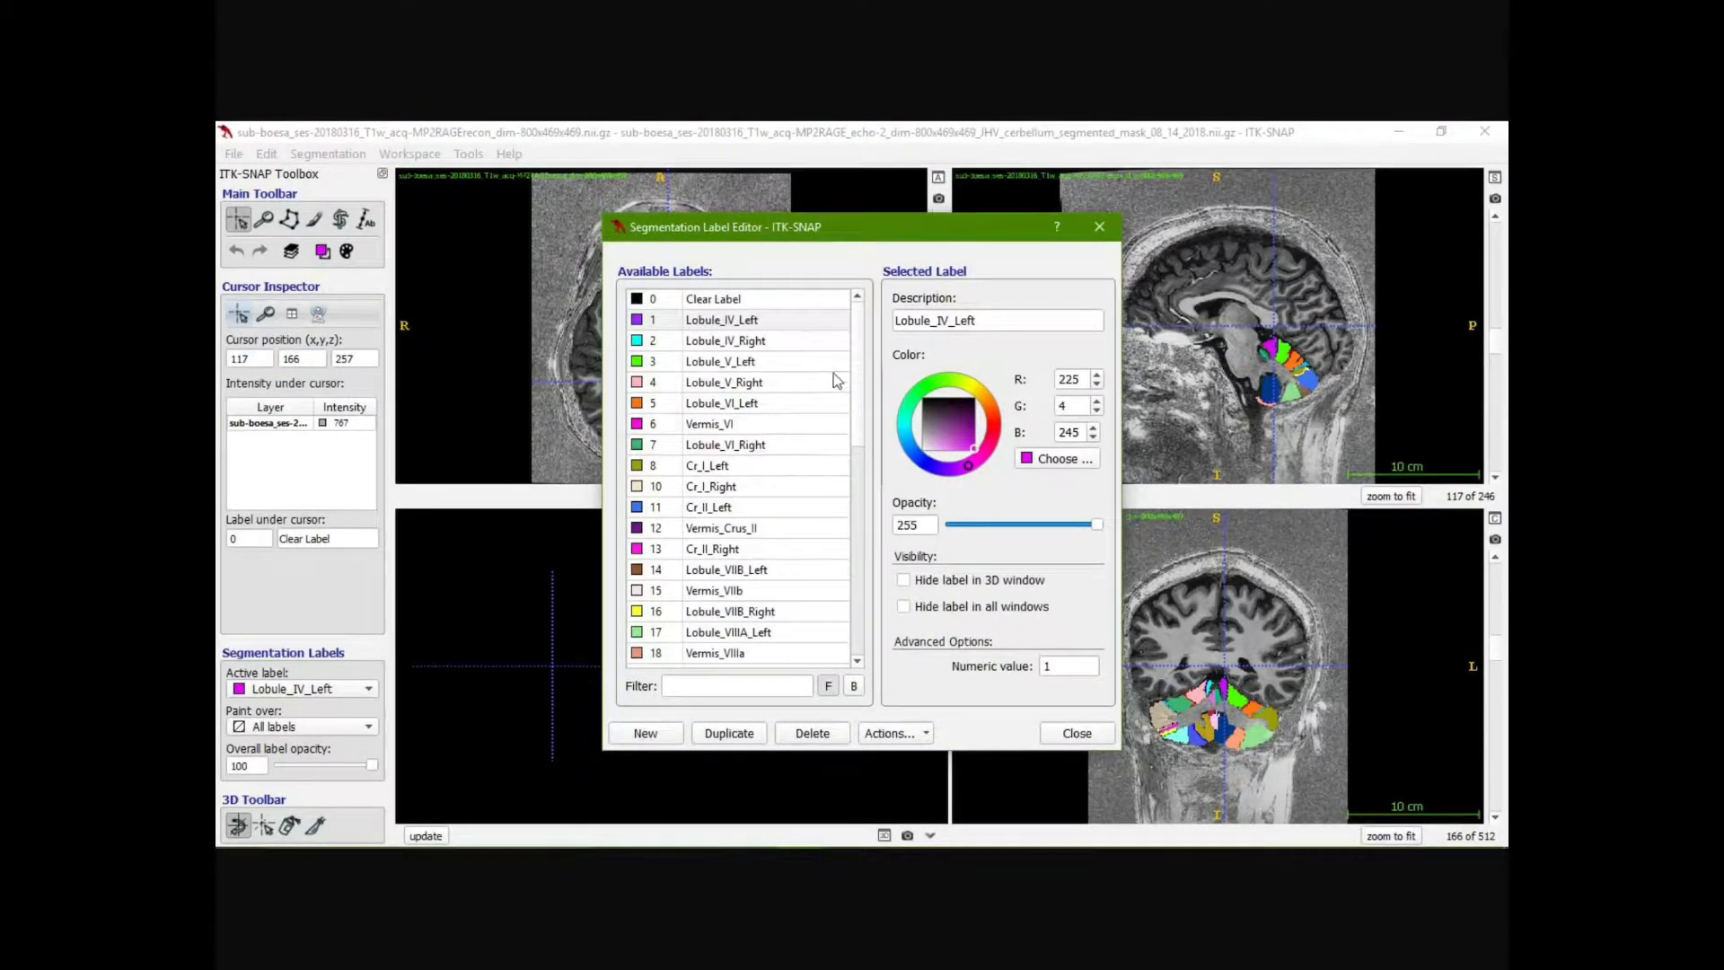
left_click_drag(861, 361, 856, 607)
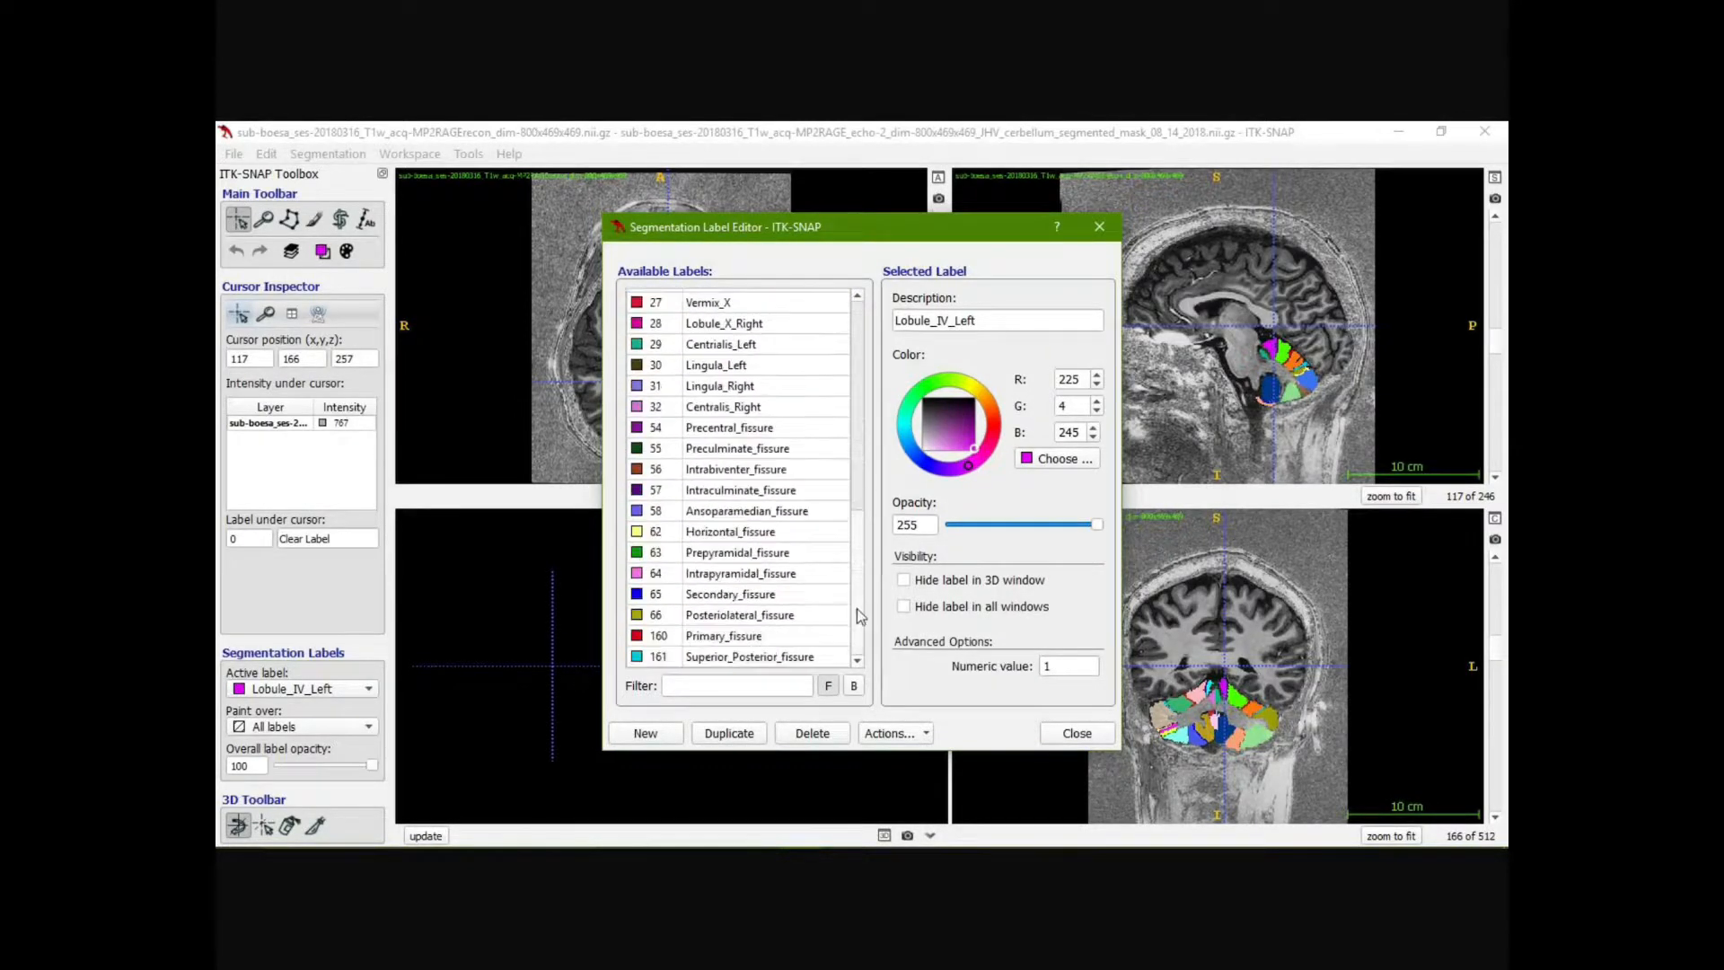
left_click(665, 736)
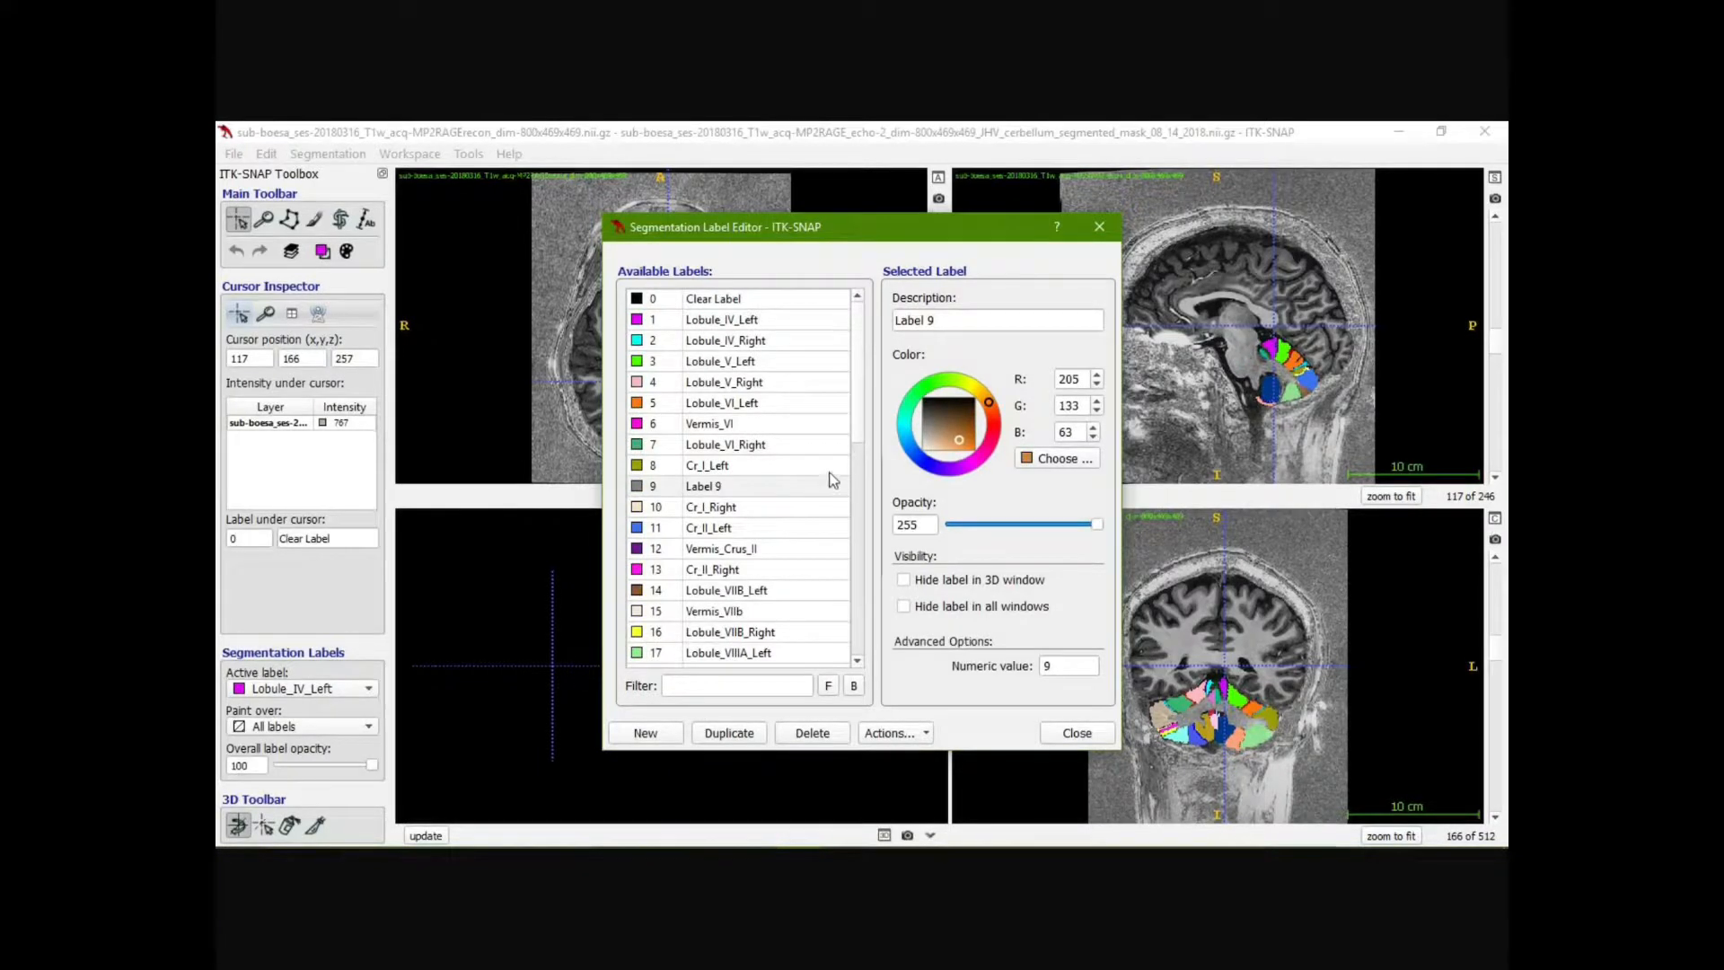
left_click_drag(957, 320, 871, 334)
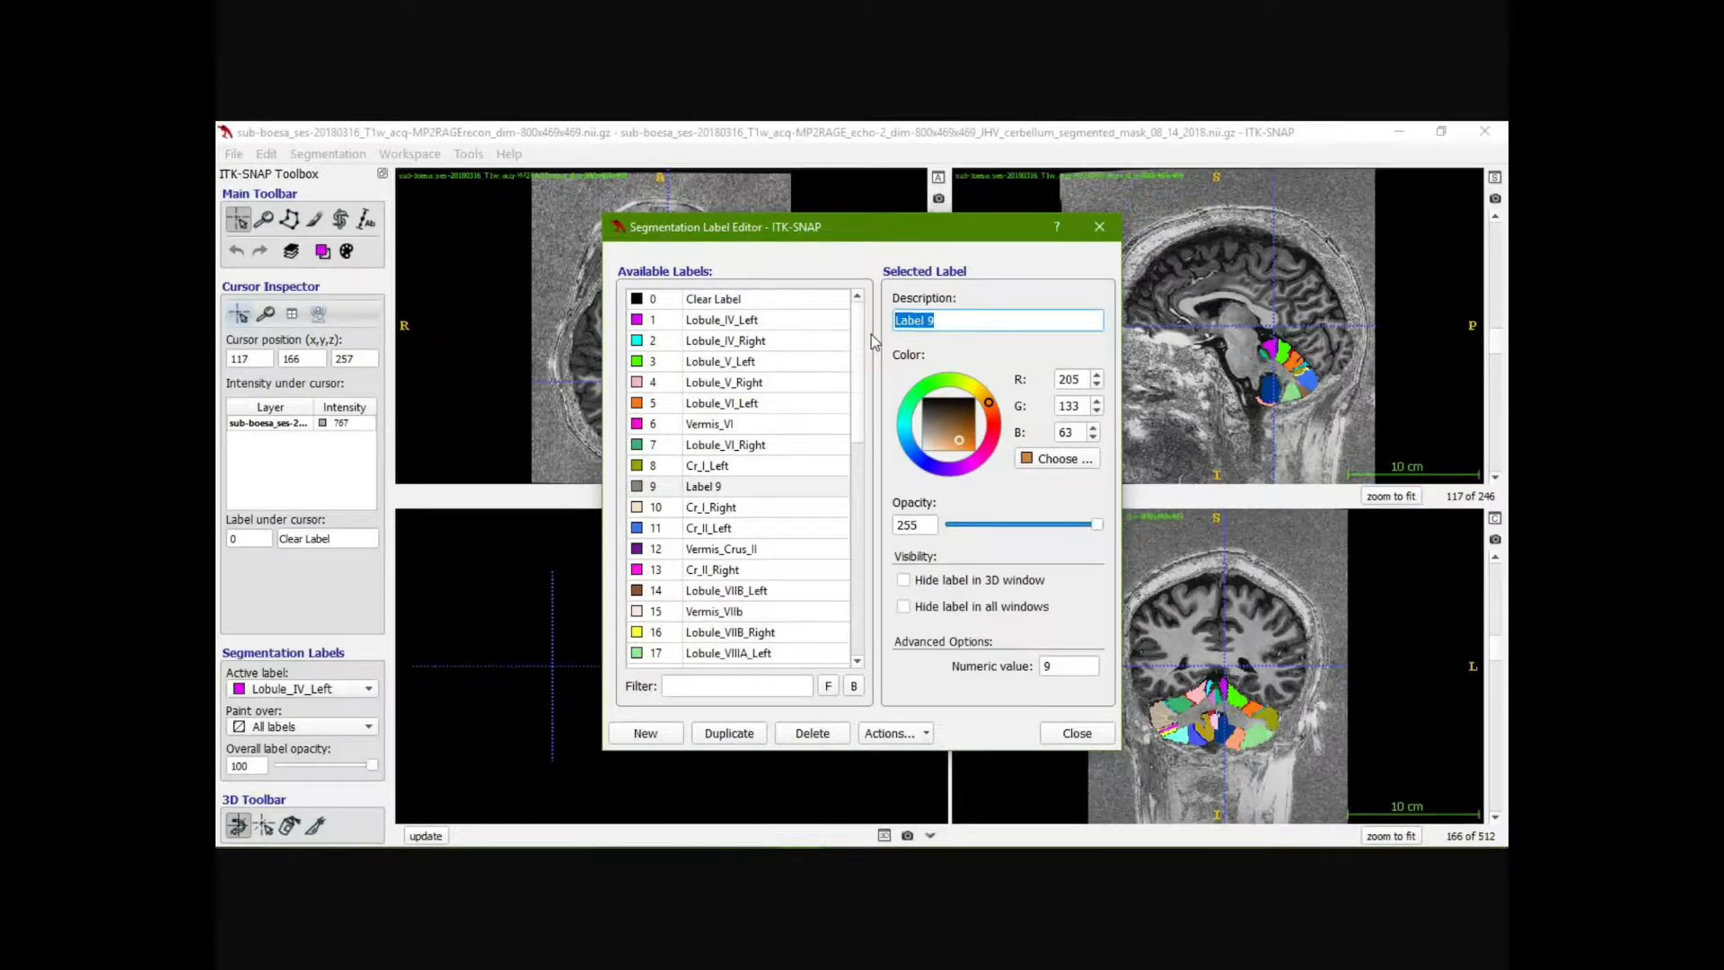
key("BackSpace")
type("White")
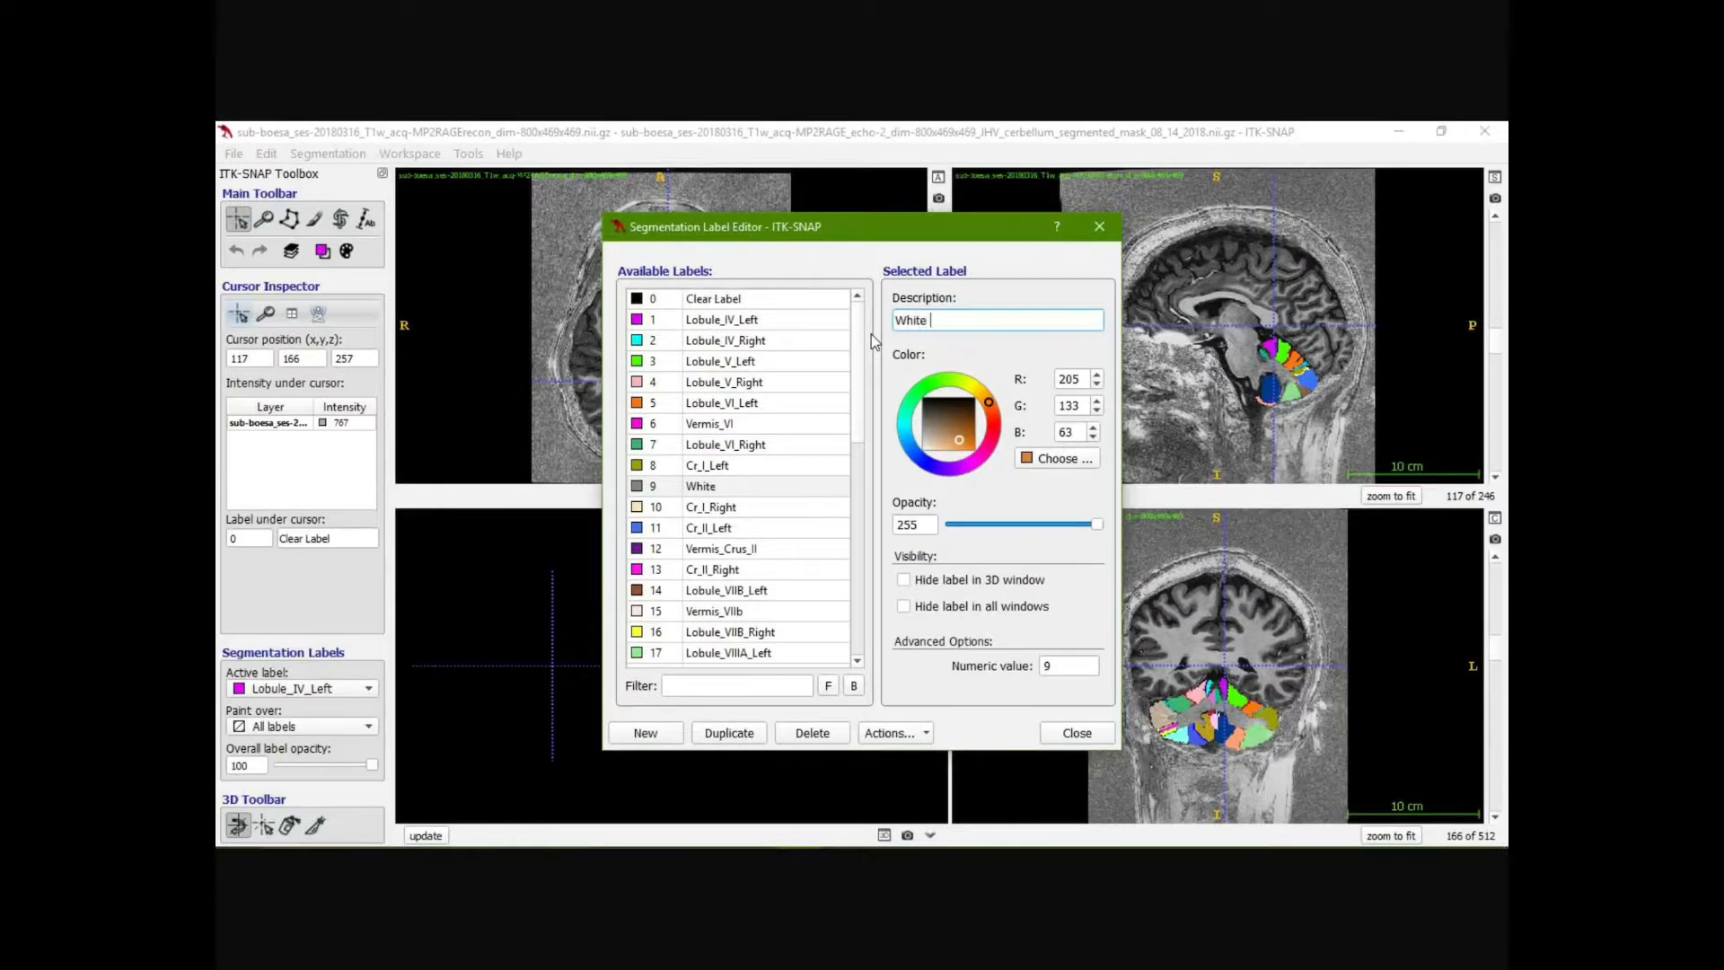
type("_matter")
Set the White_matter label's color to green (#52cd1d) and look over its numeric value and the label list
left_click(1060, 460)
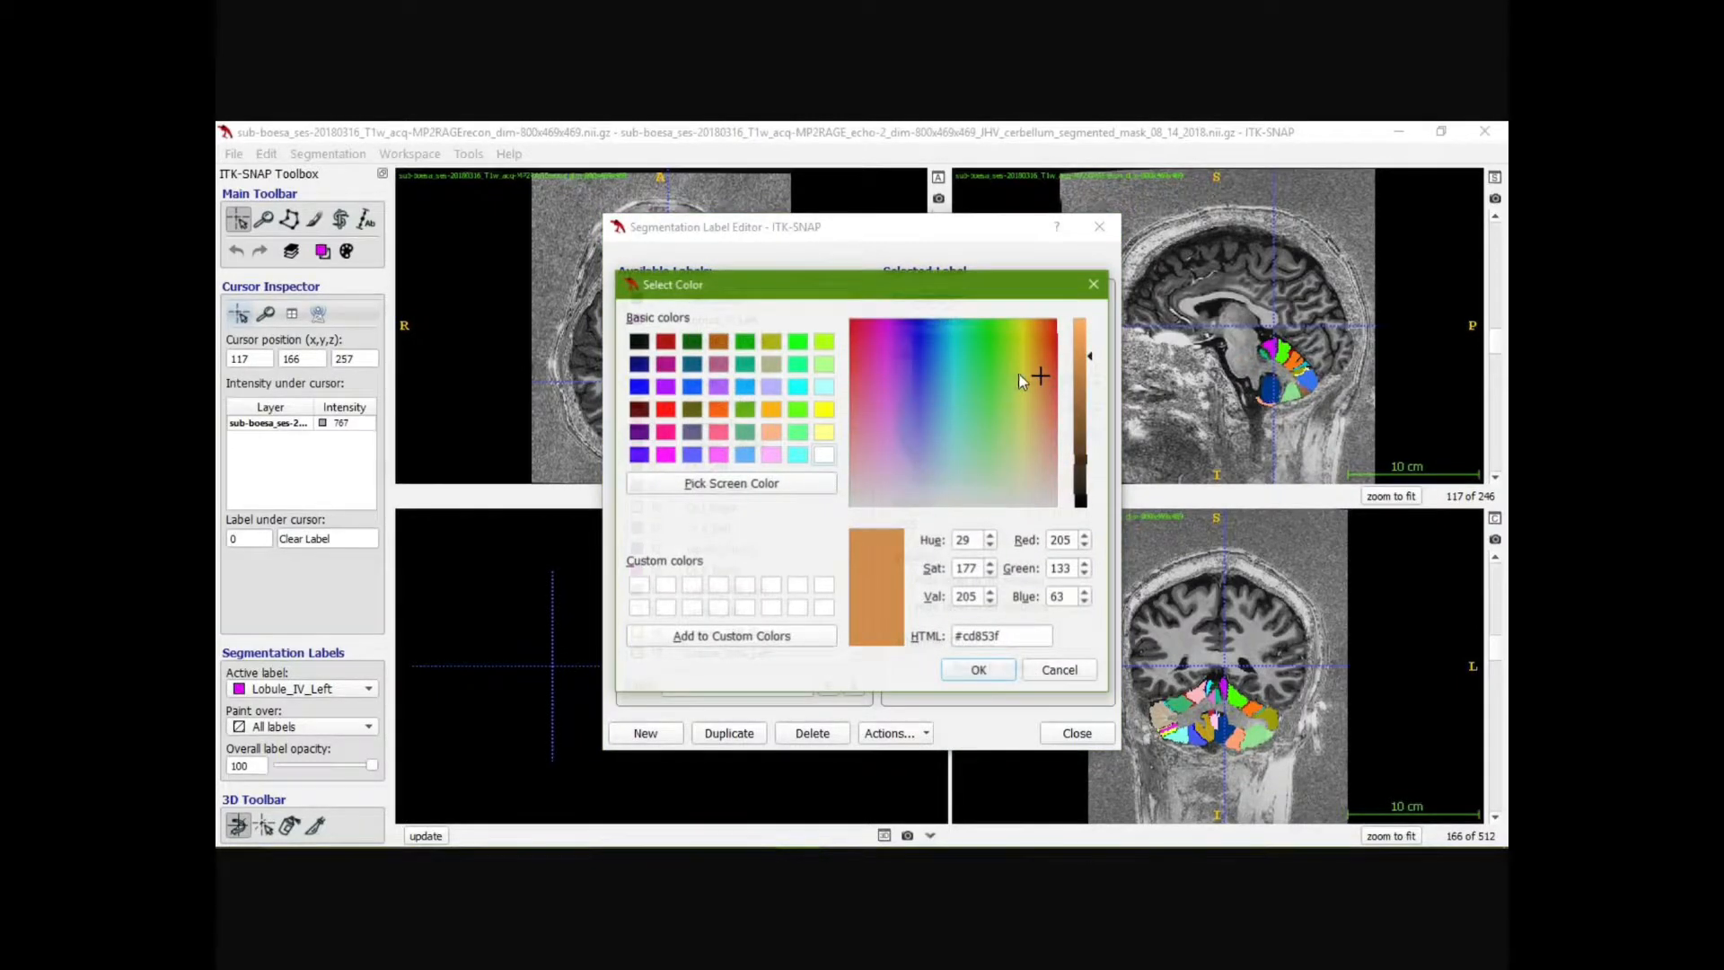
left_click(970, 369)
left_click(999, 347)
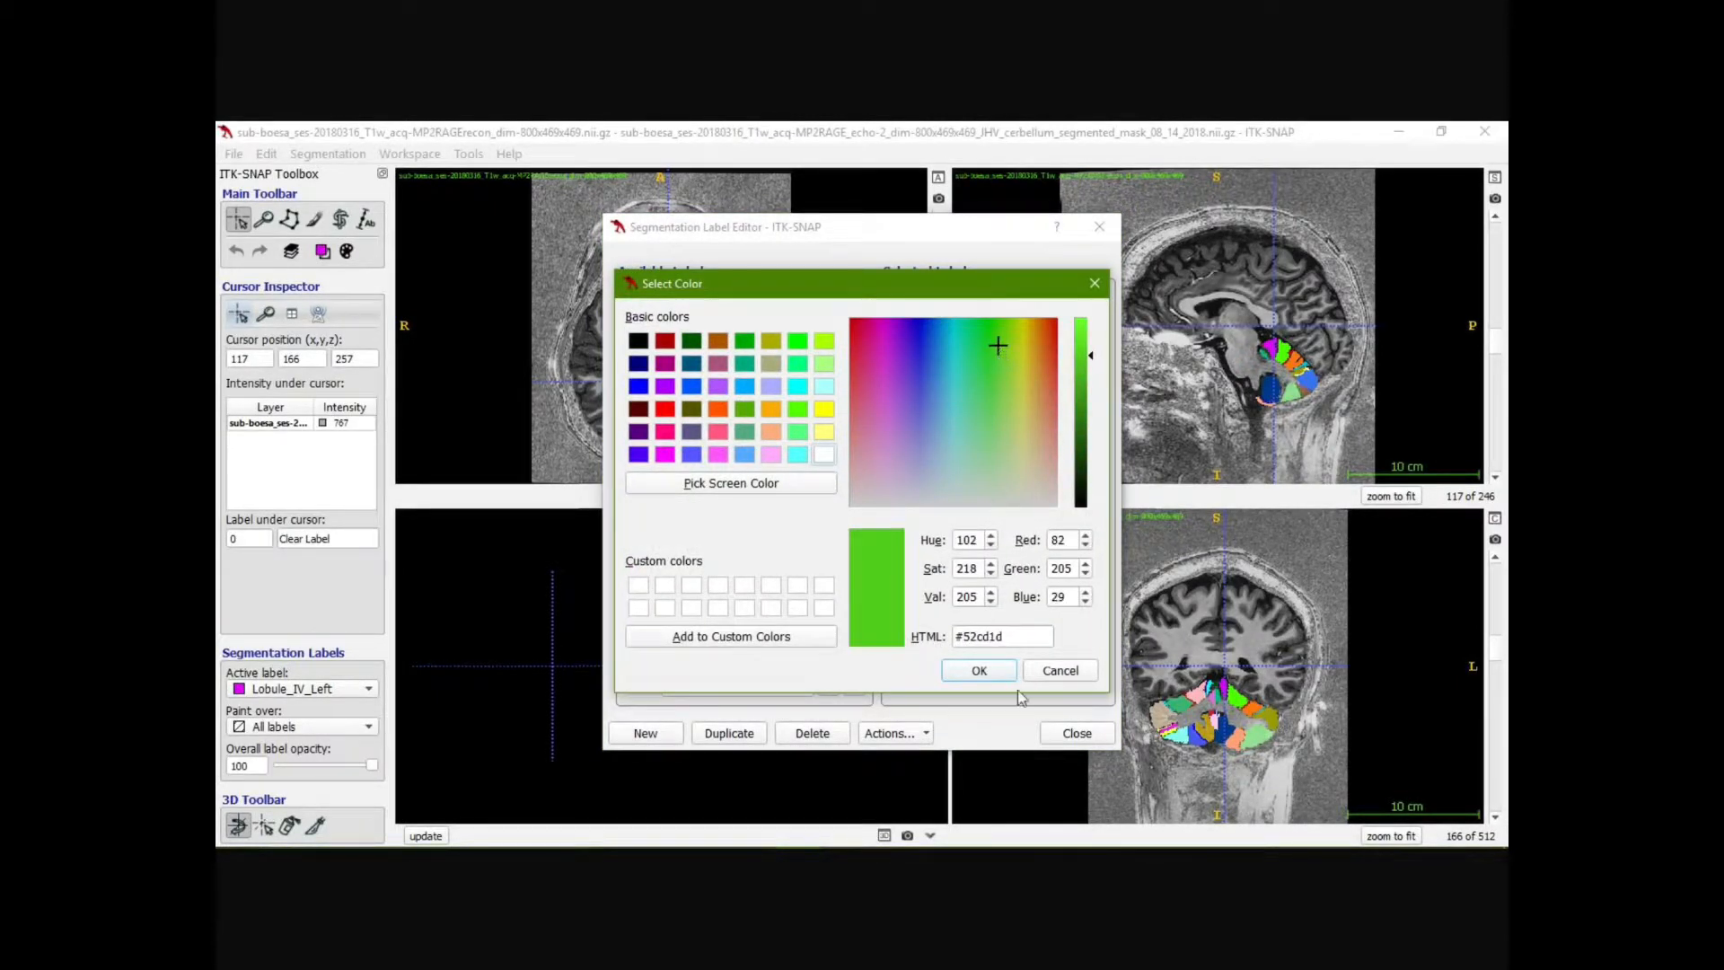
left_click(994, 676)
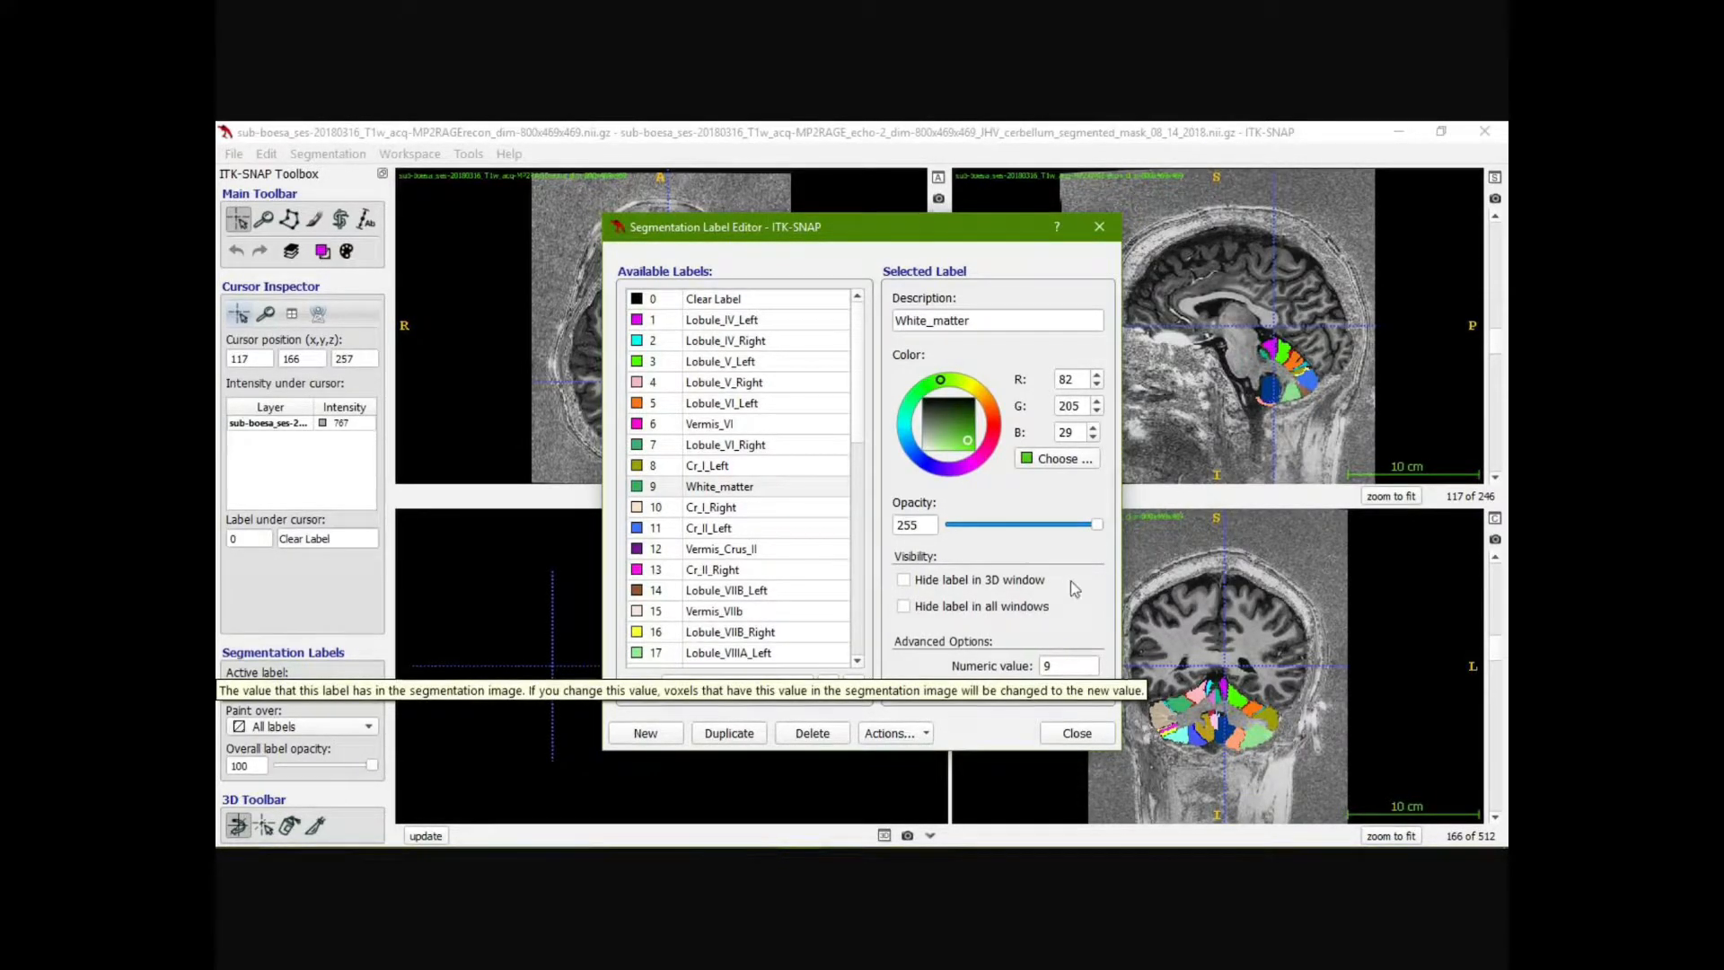
left_click(1079, 665)
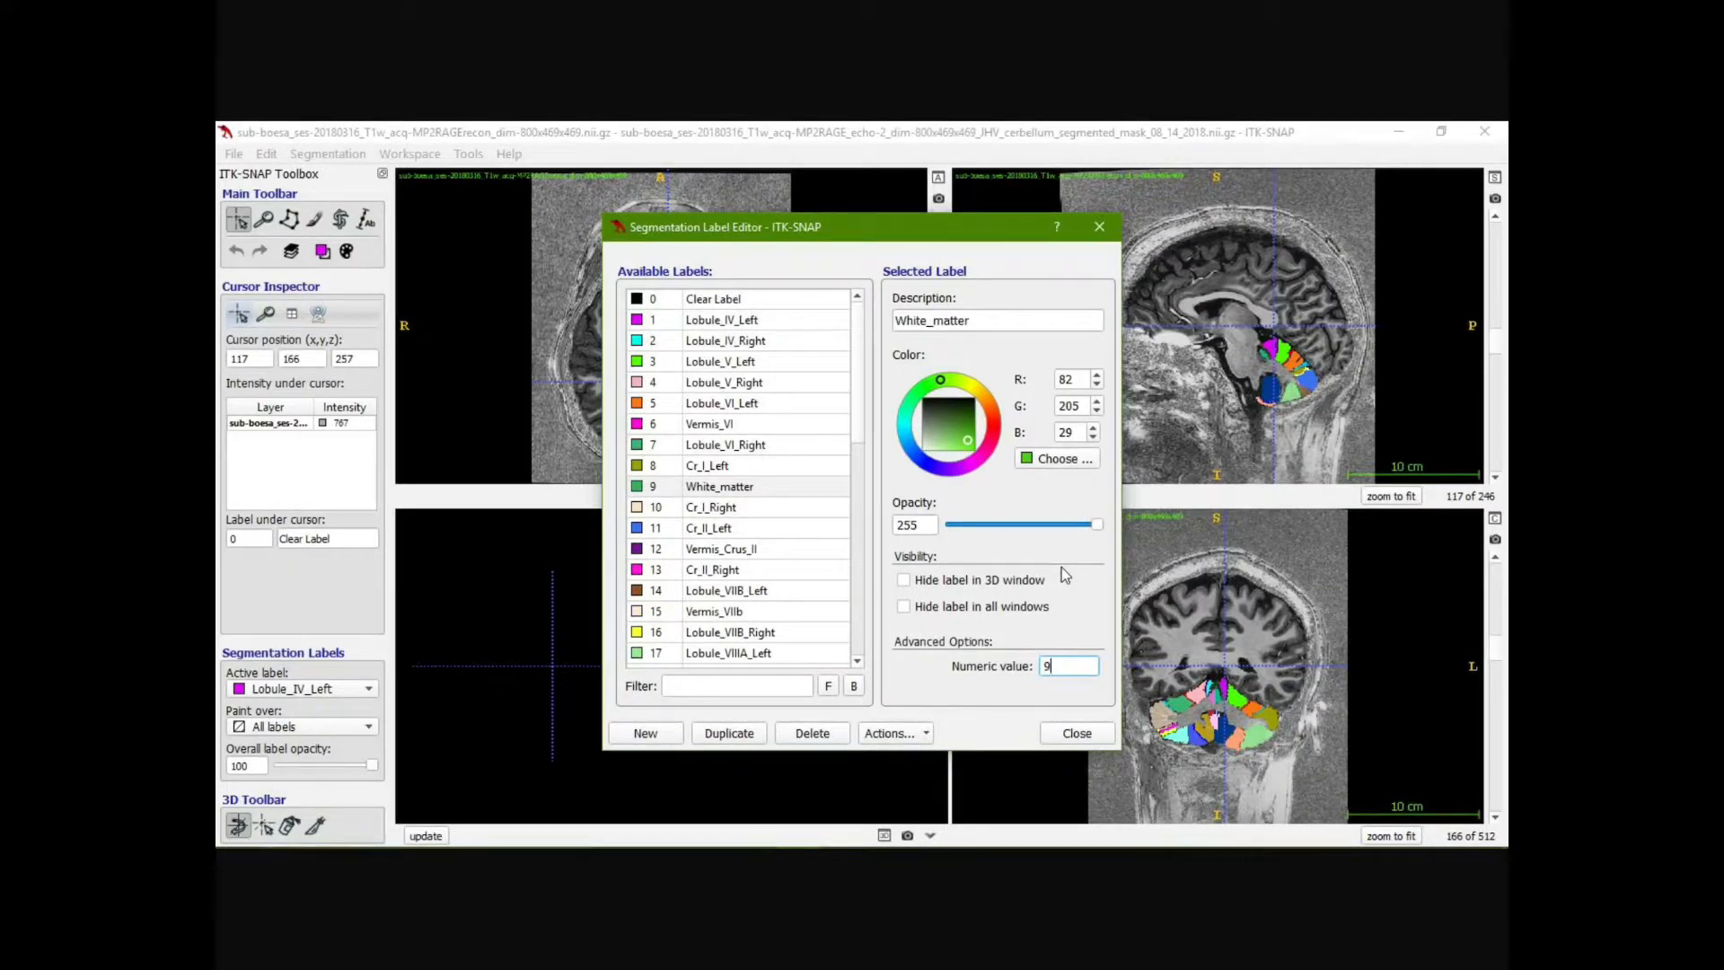
left_click_drag(859, 420, 853, 564)
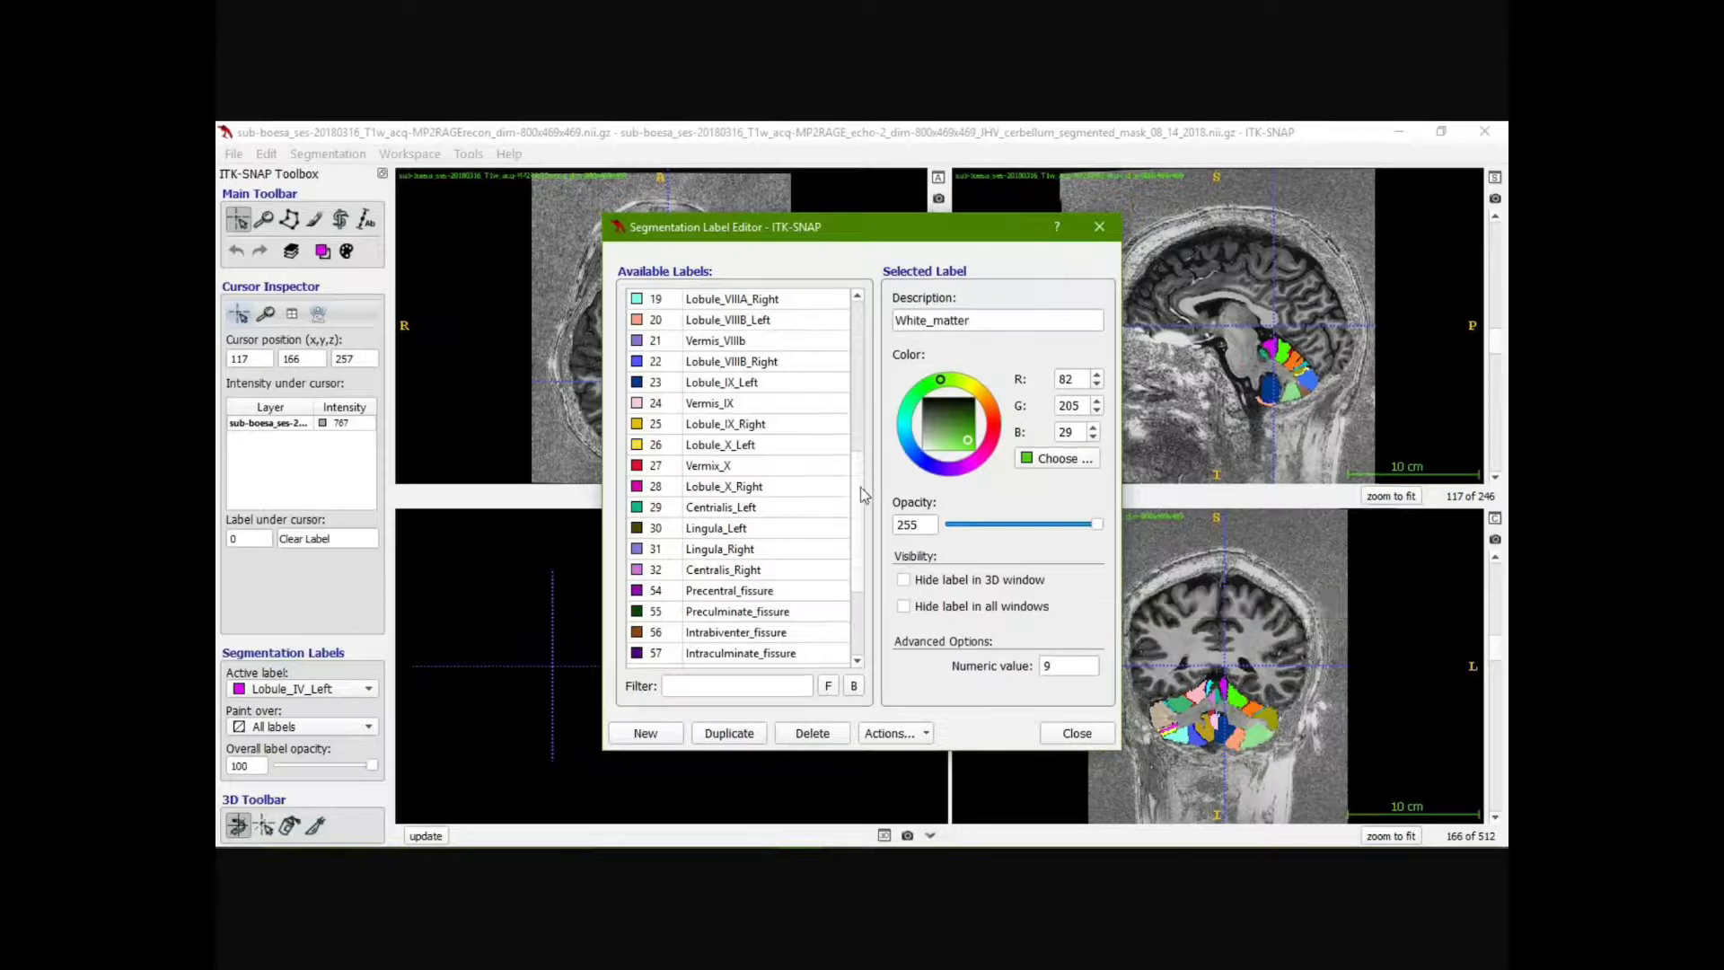
Set the White_matter label's numeric value to 162, check its place in the label list and close the label editor
left_click_drag(861, 486, 863, 576)
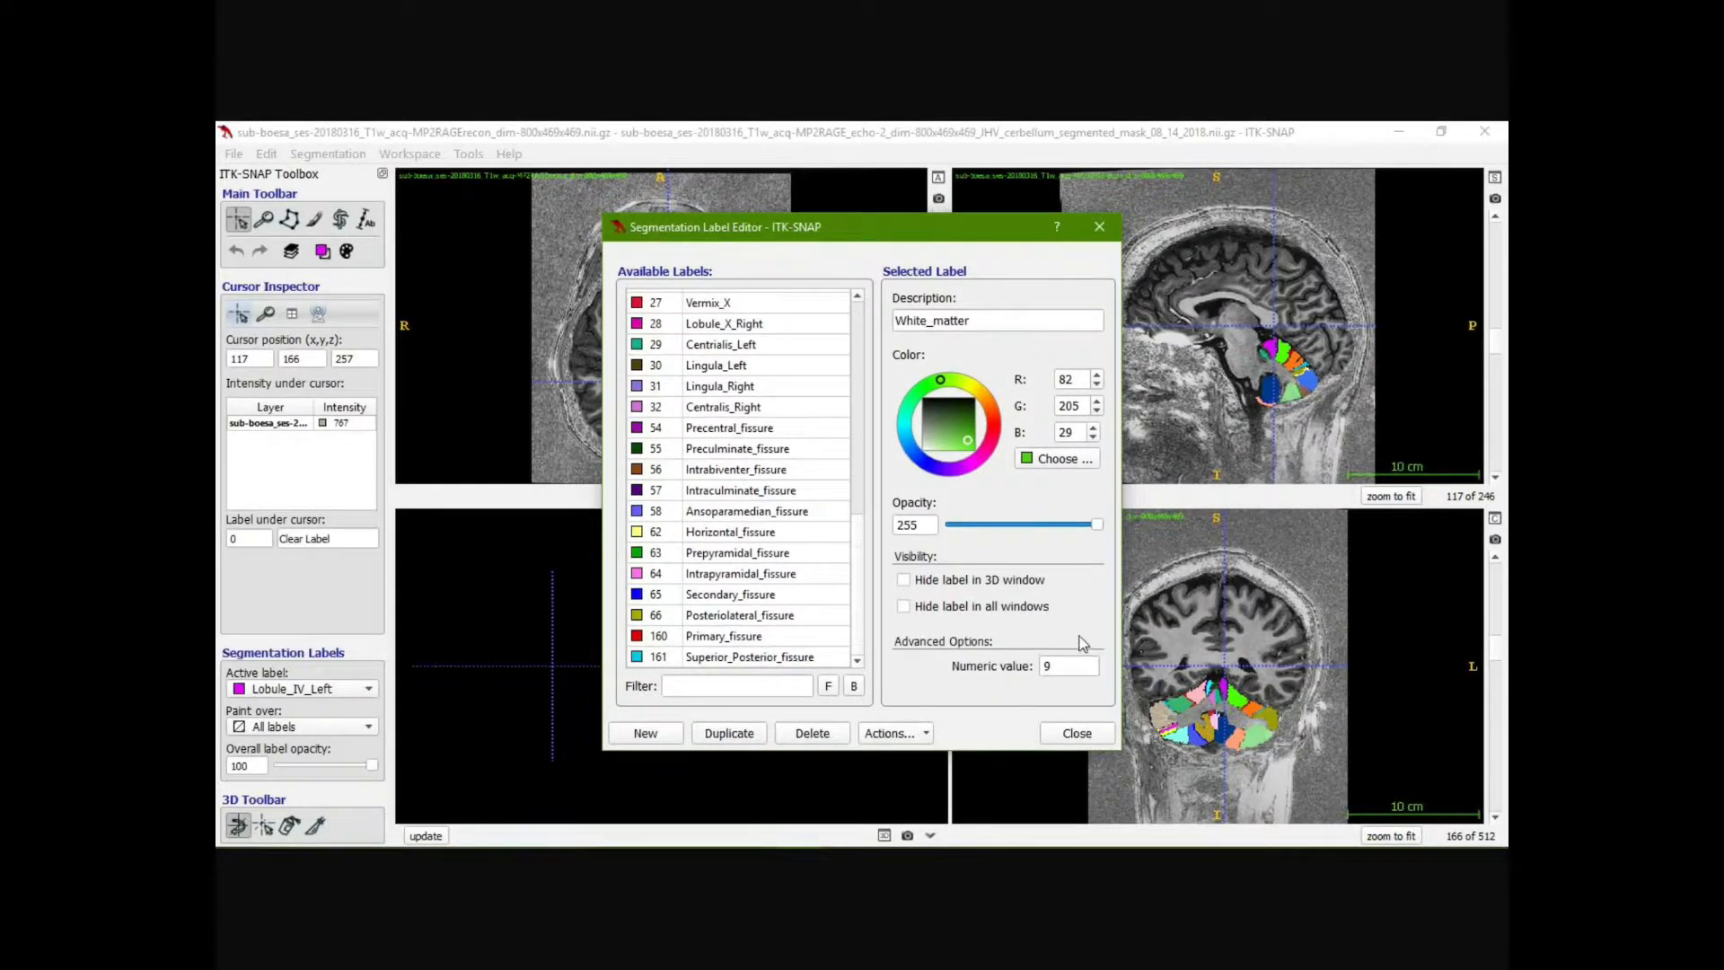
left_click(1096, 666)
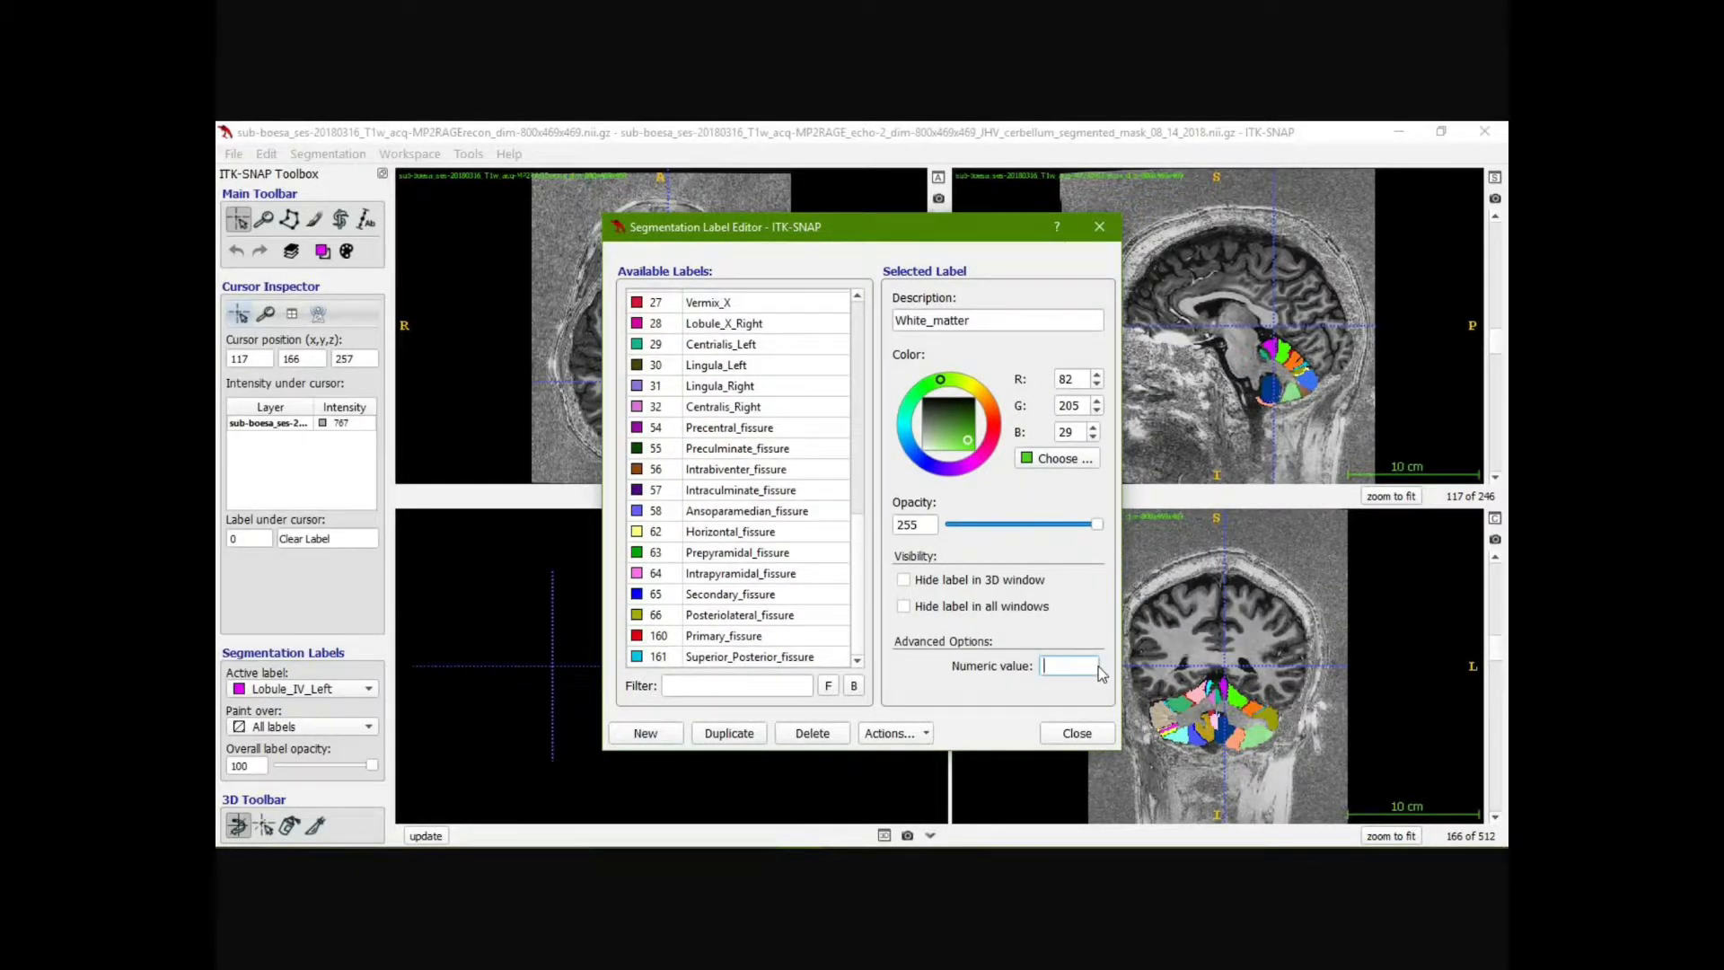
type("162")
key("Return")
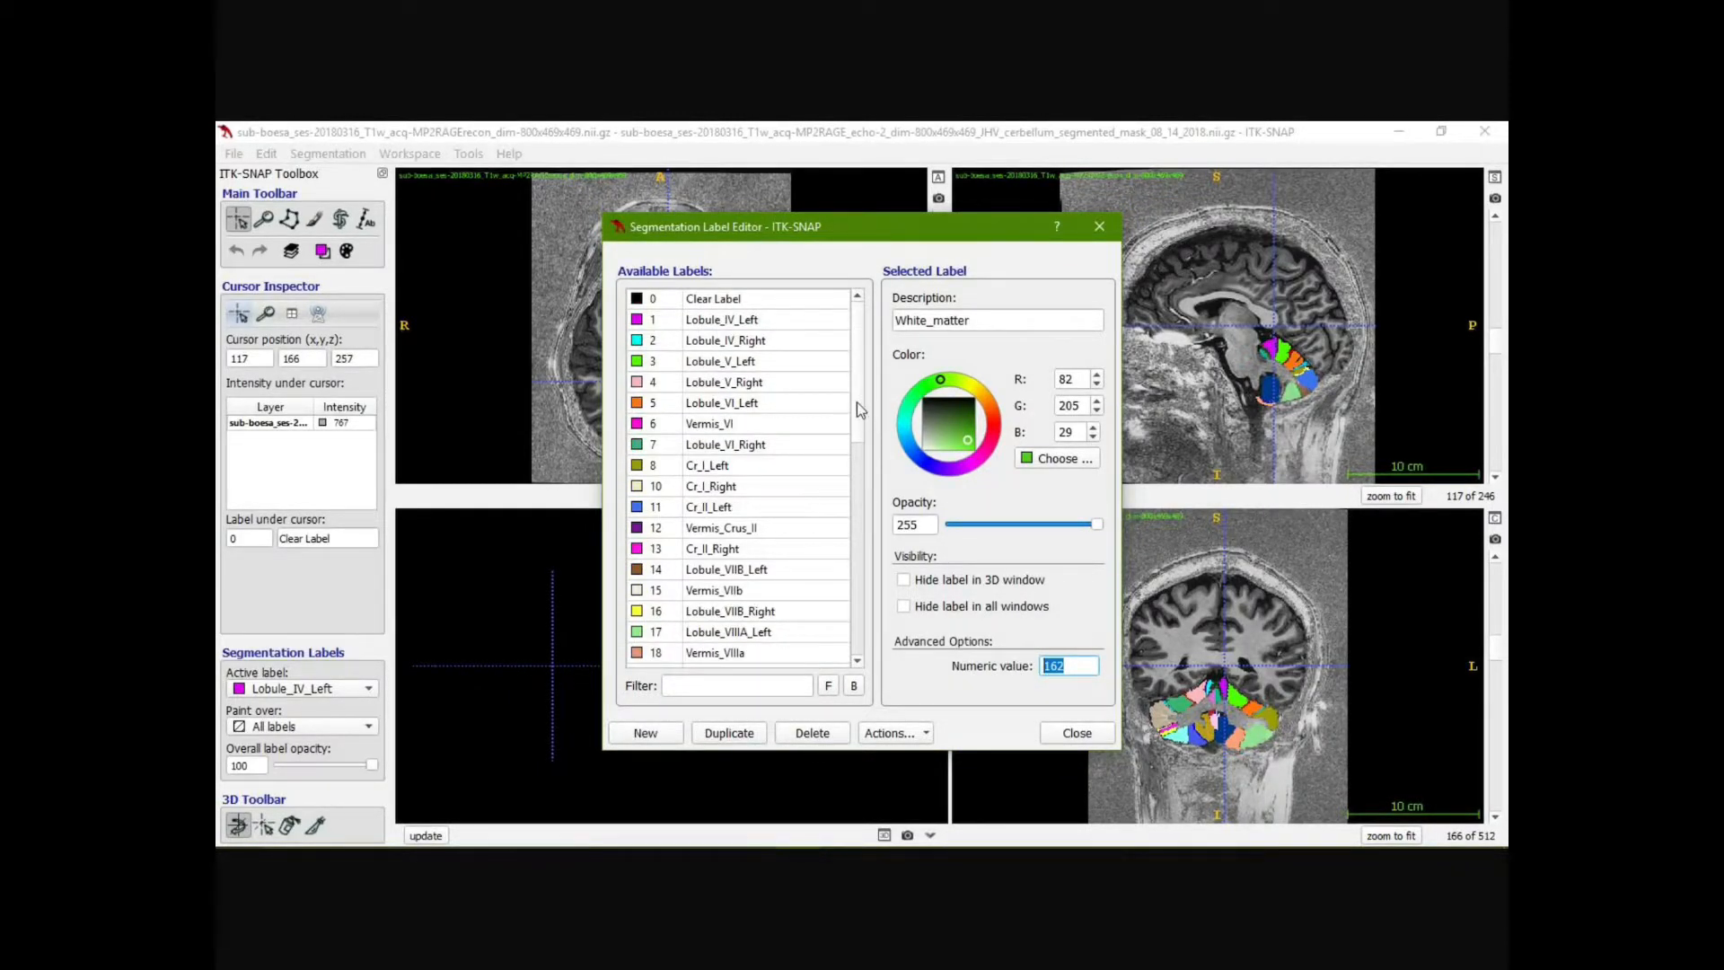
left_click_drag(857, 402, 855, 645)
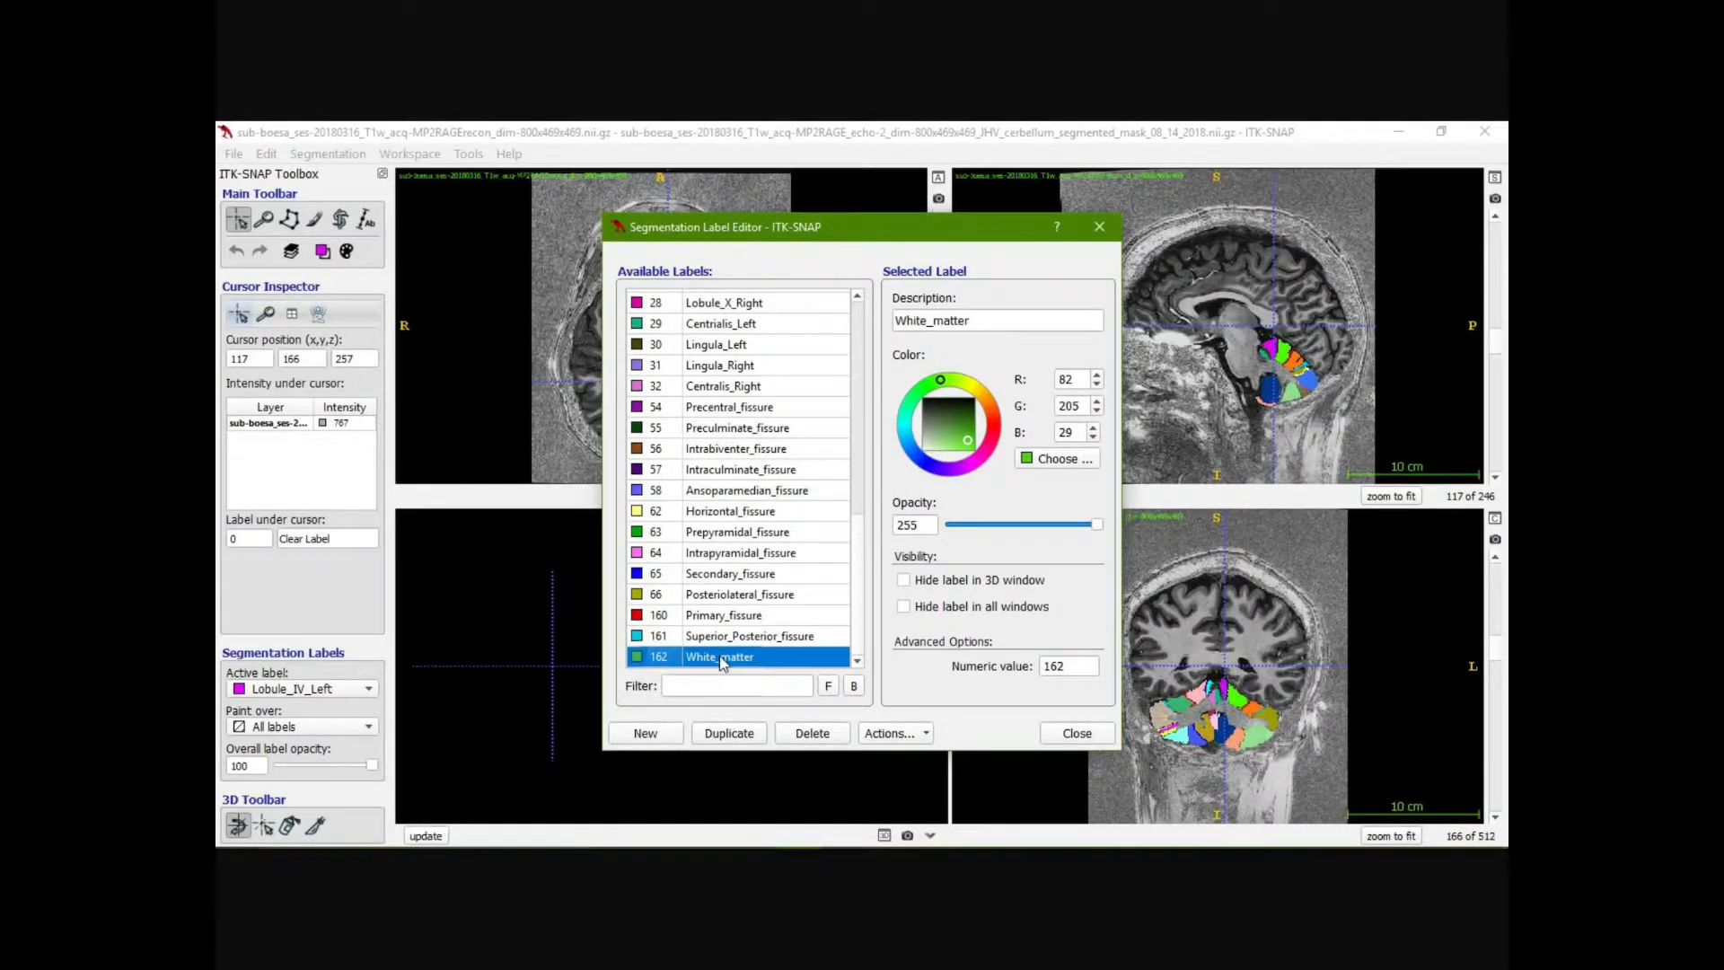
left_click(1077, 734)
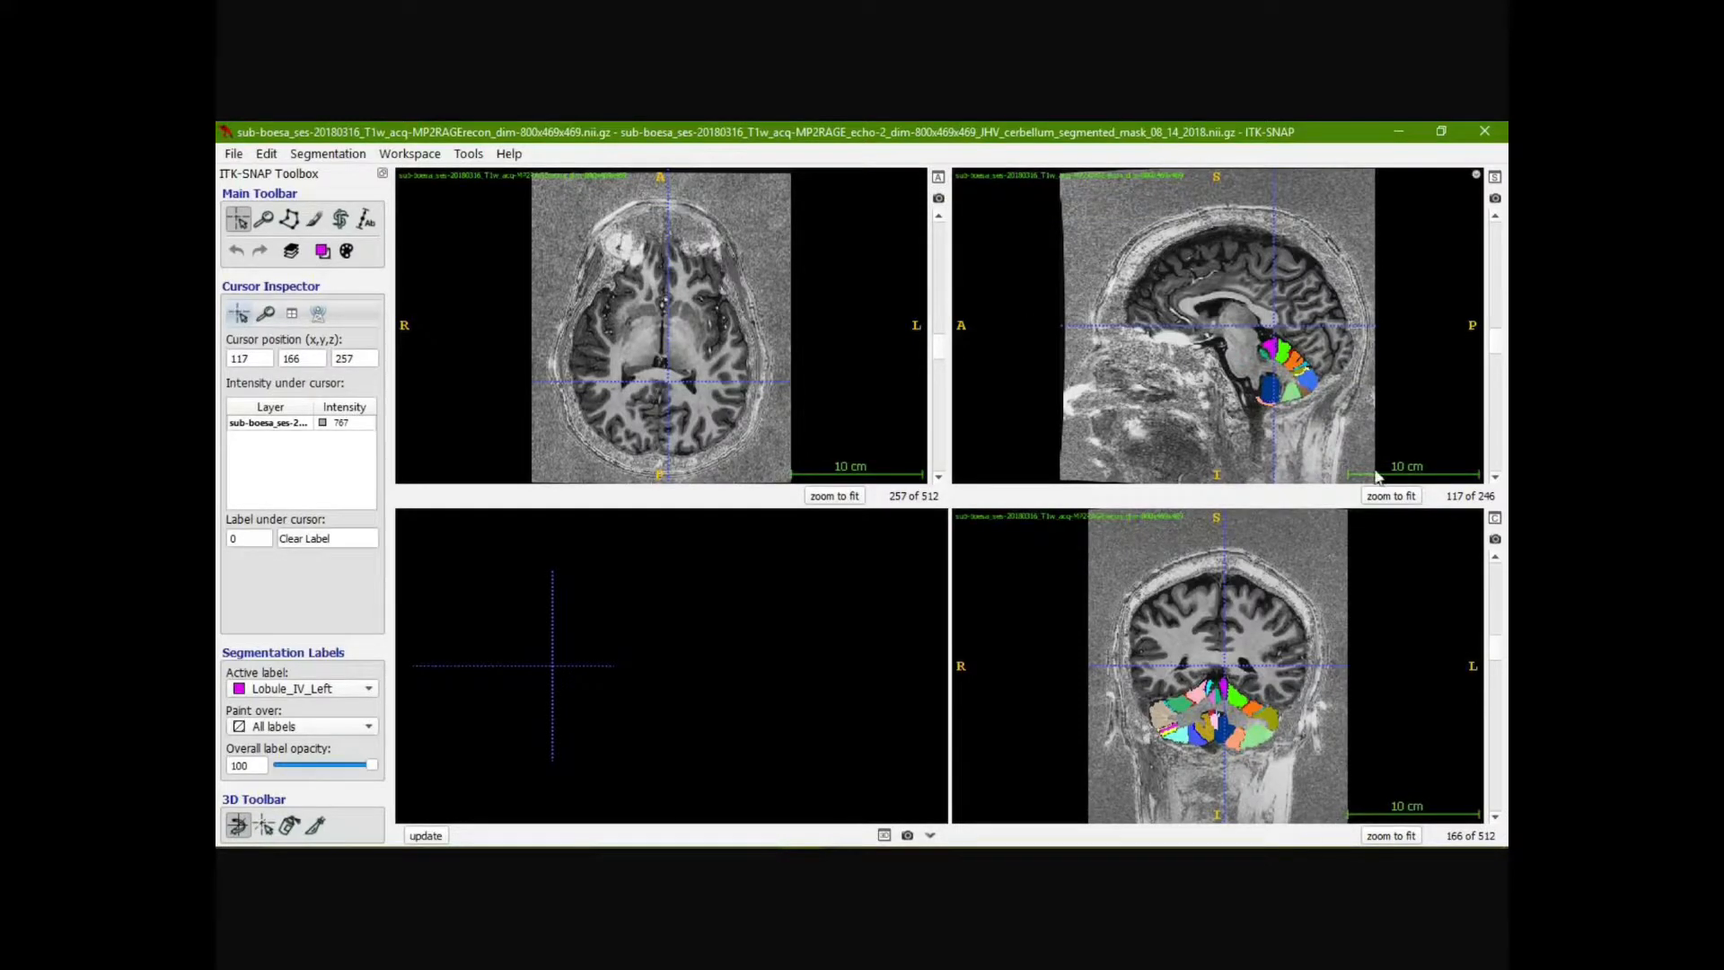
Expand the coronal view to fill the viewing area and maximize the main window
left_click(1495, 519)
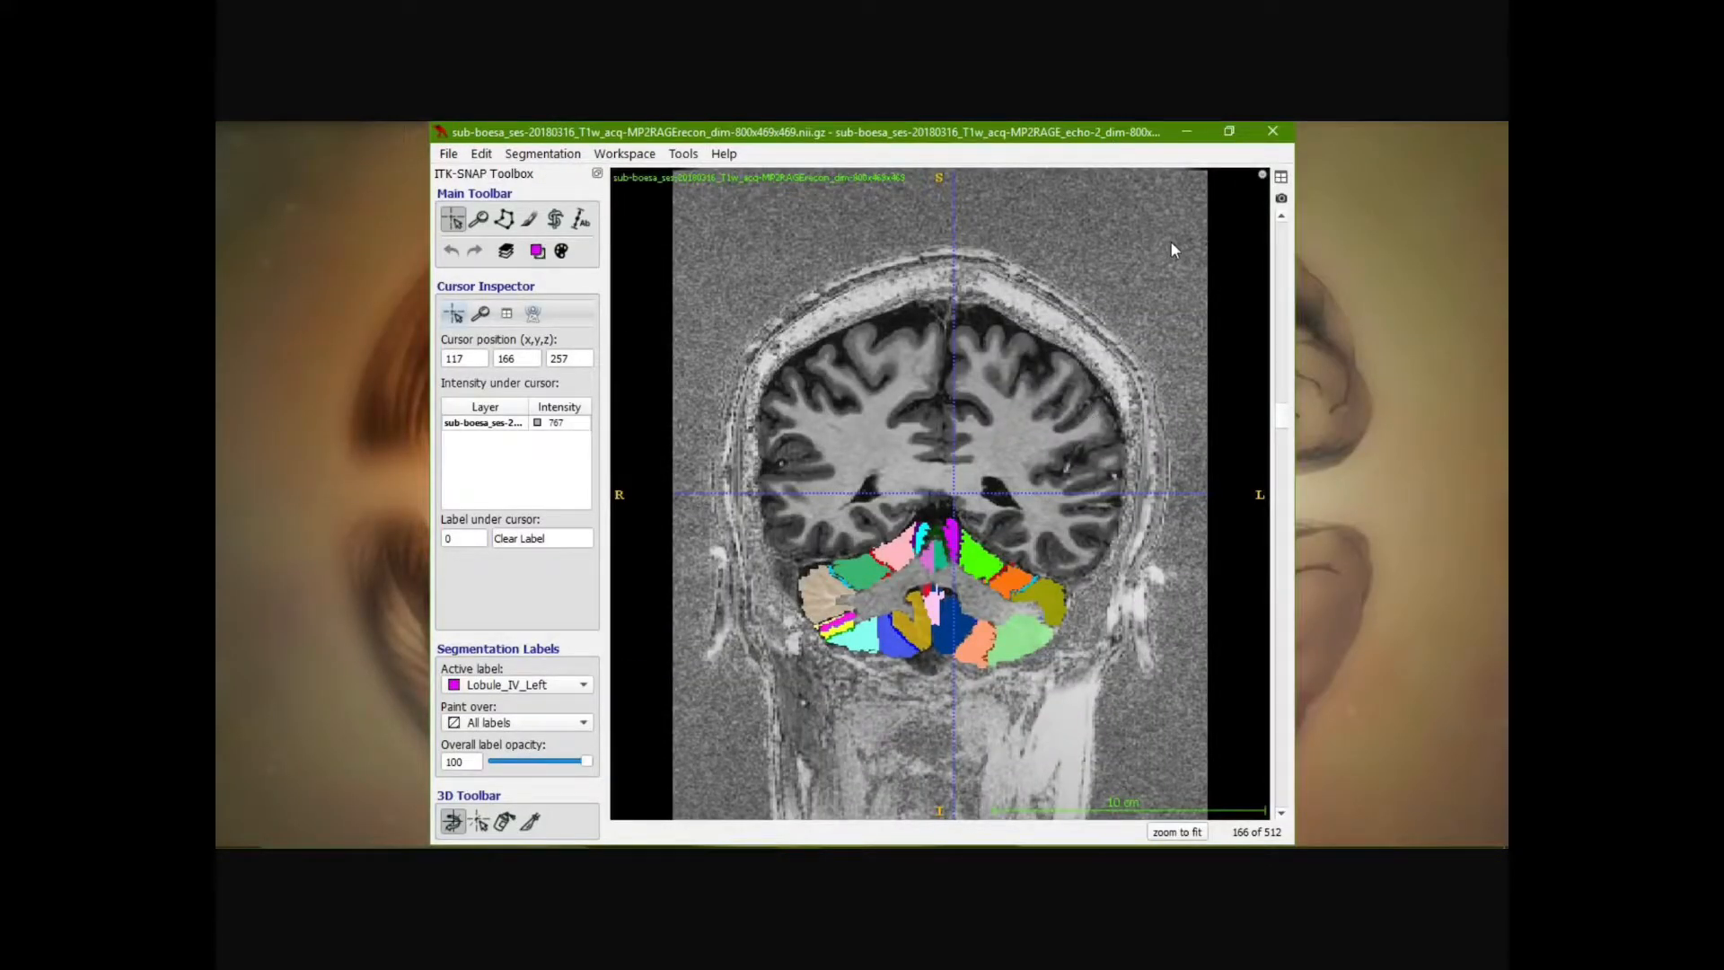
left_click(1227, 132)
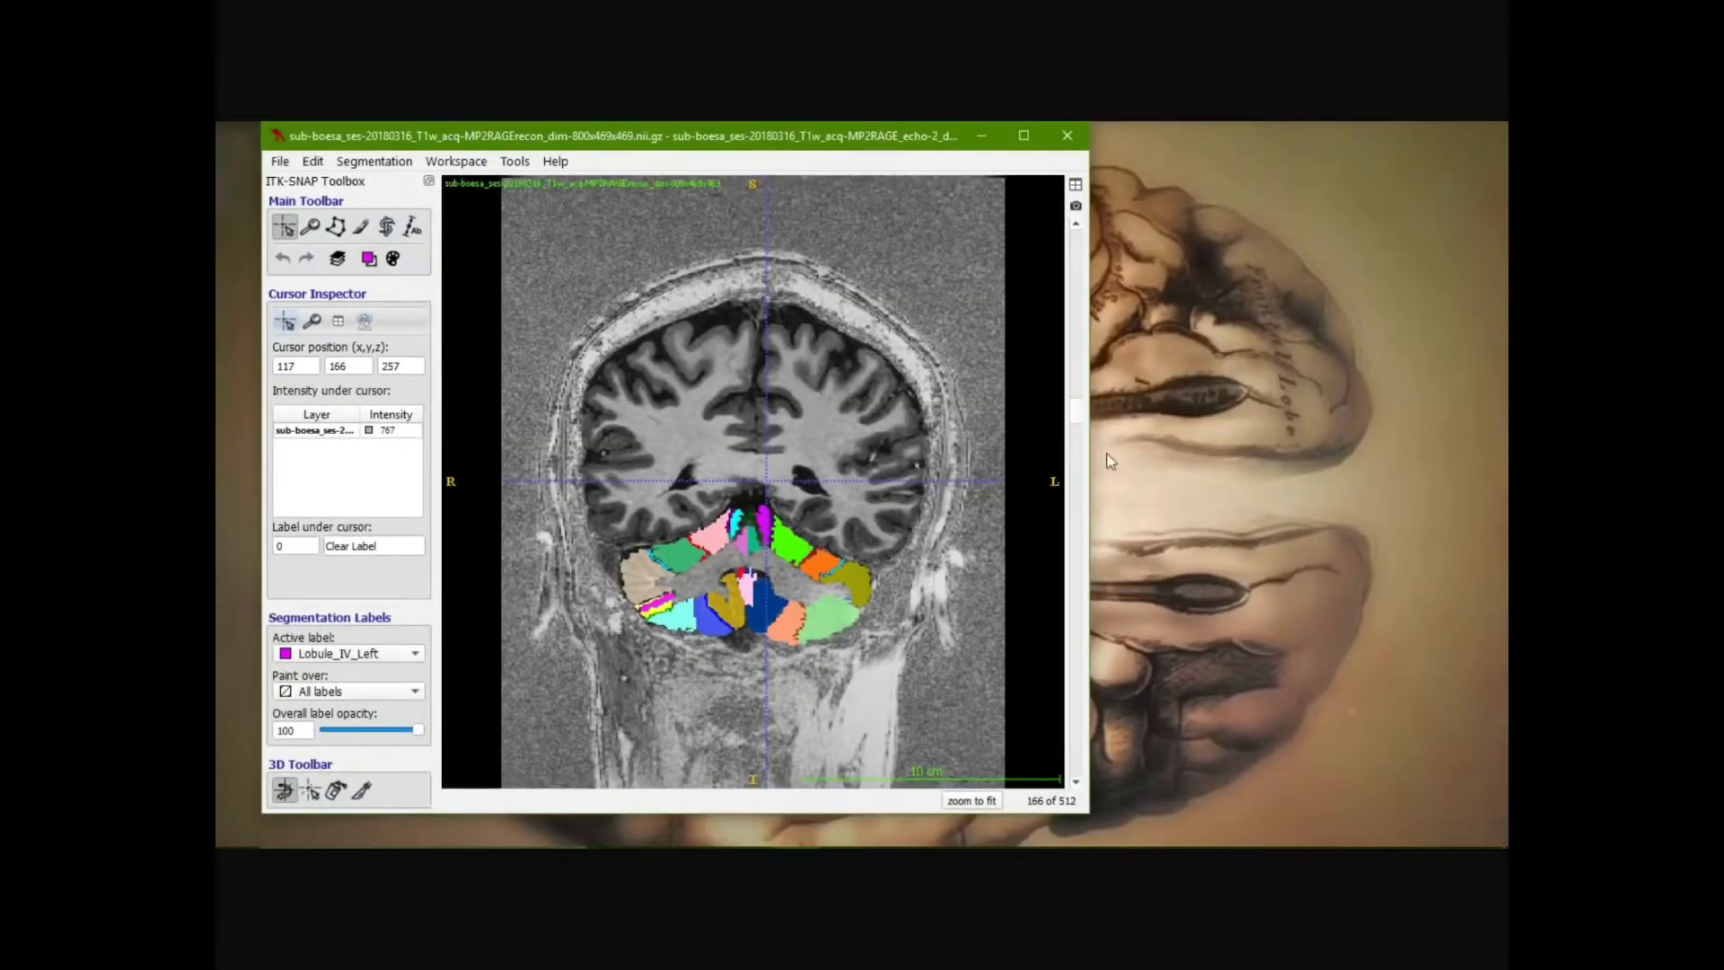
left_click(1025, 135)
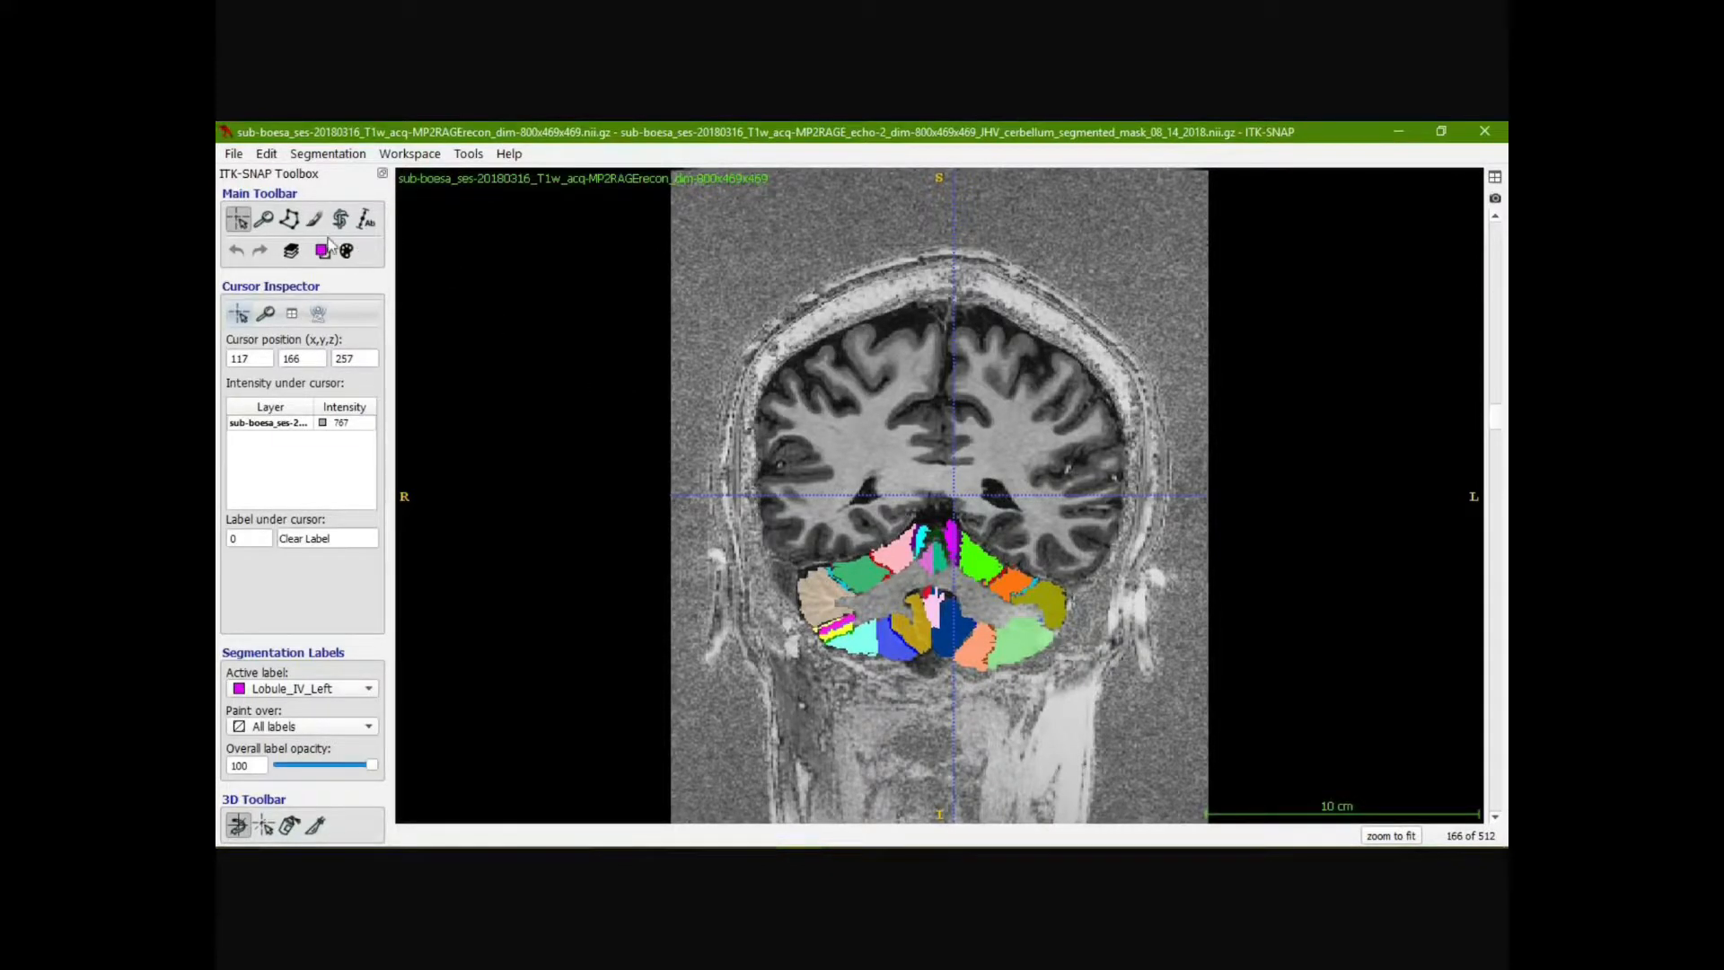
Use the zoom tool to enlarge coronal slice 166 and frame all the cerebellum labels at a zoom of about 8.03 px/mm
left_click(271, 229)
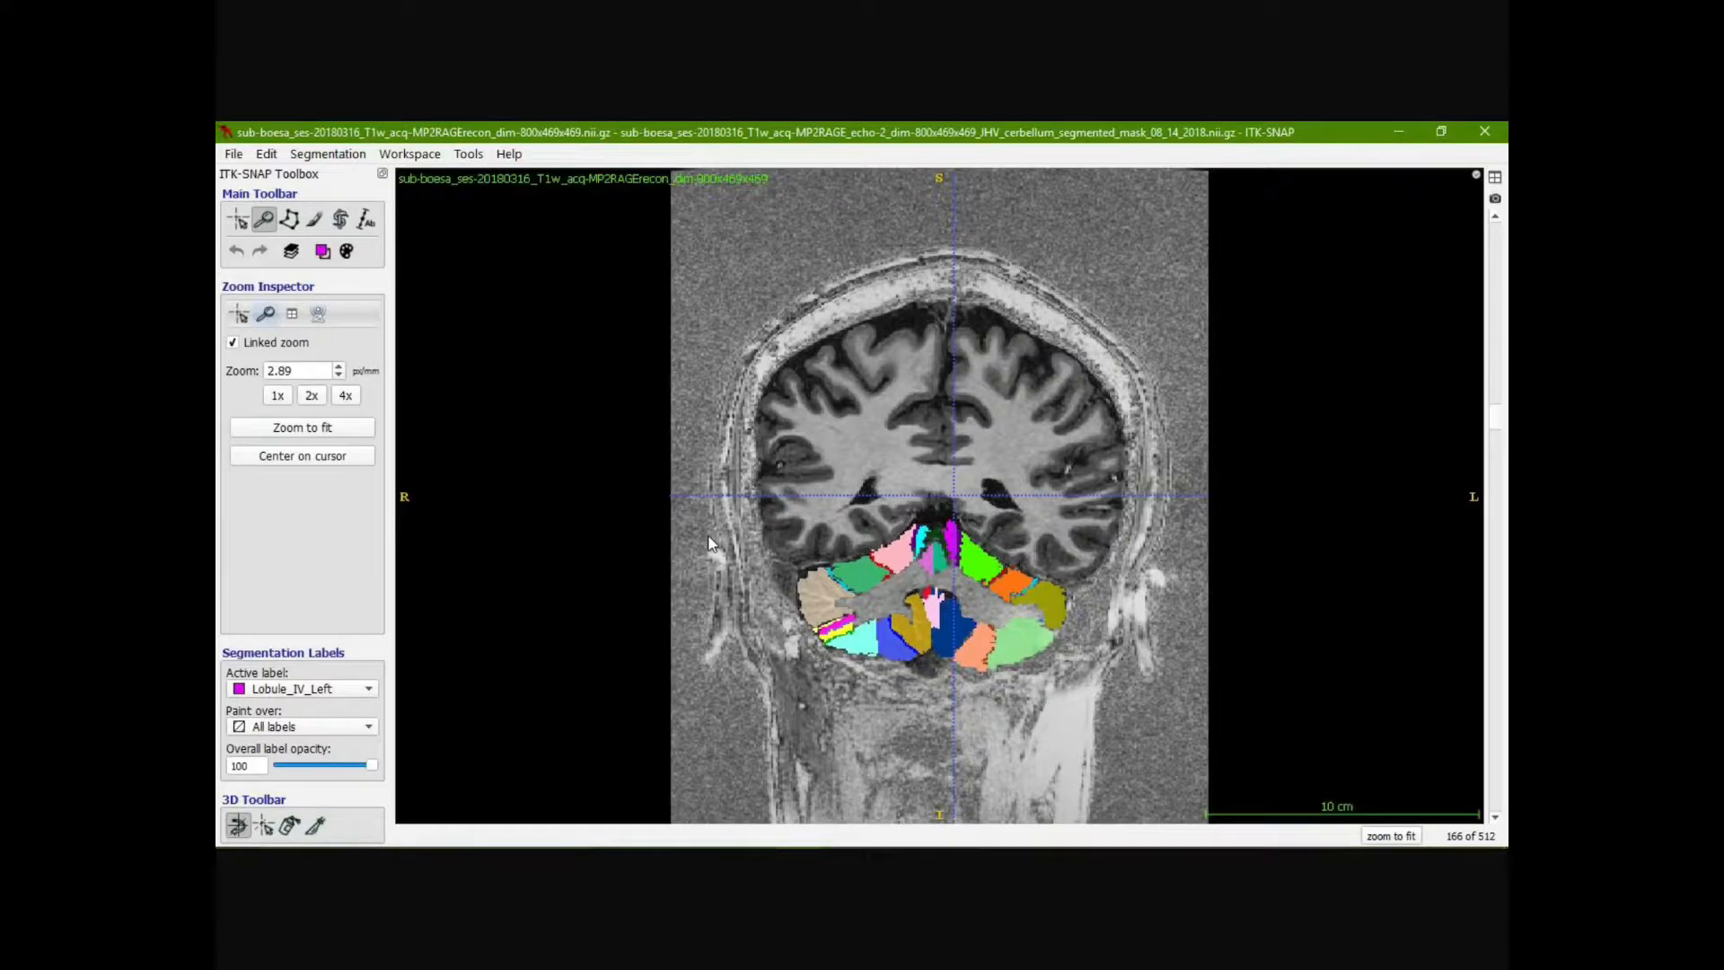
scroll(810, 659, "up", 1)
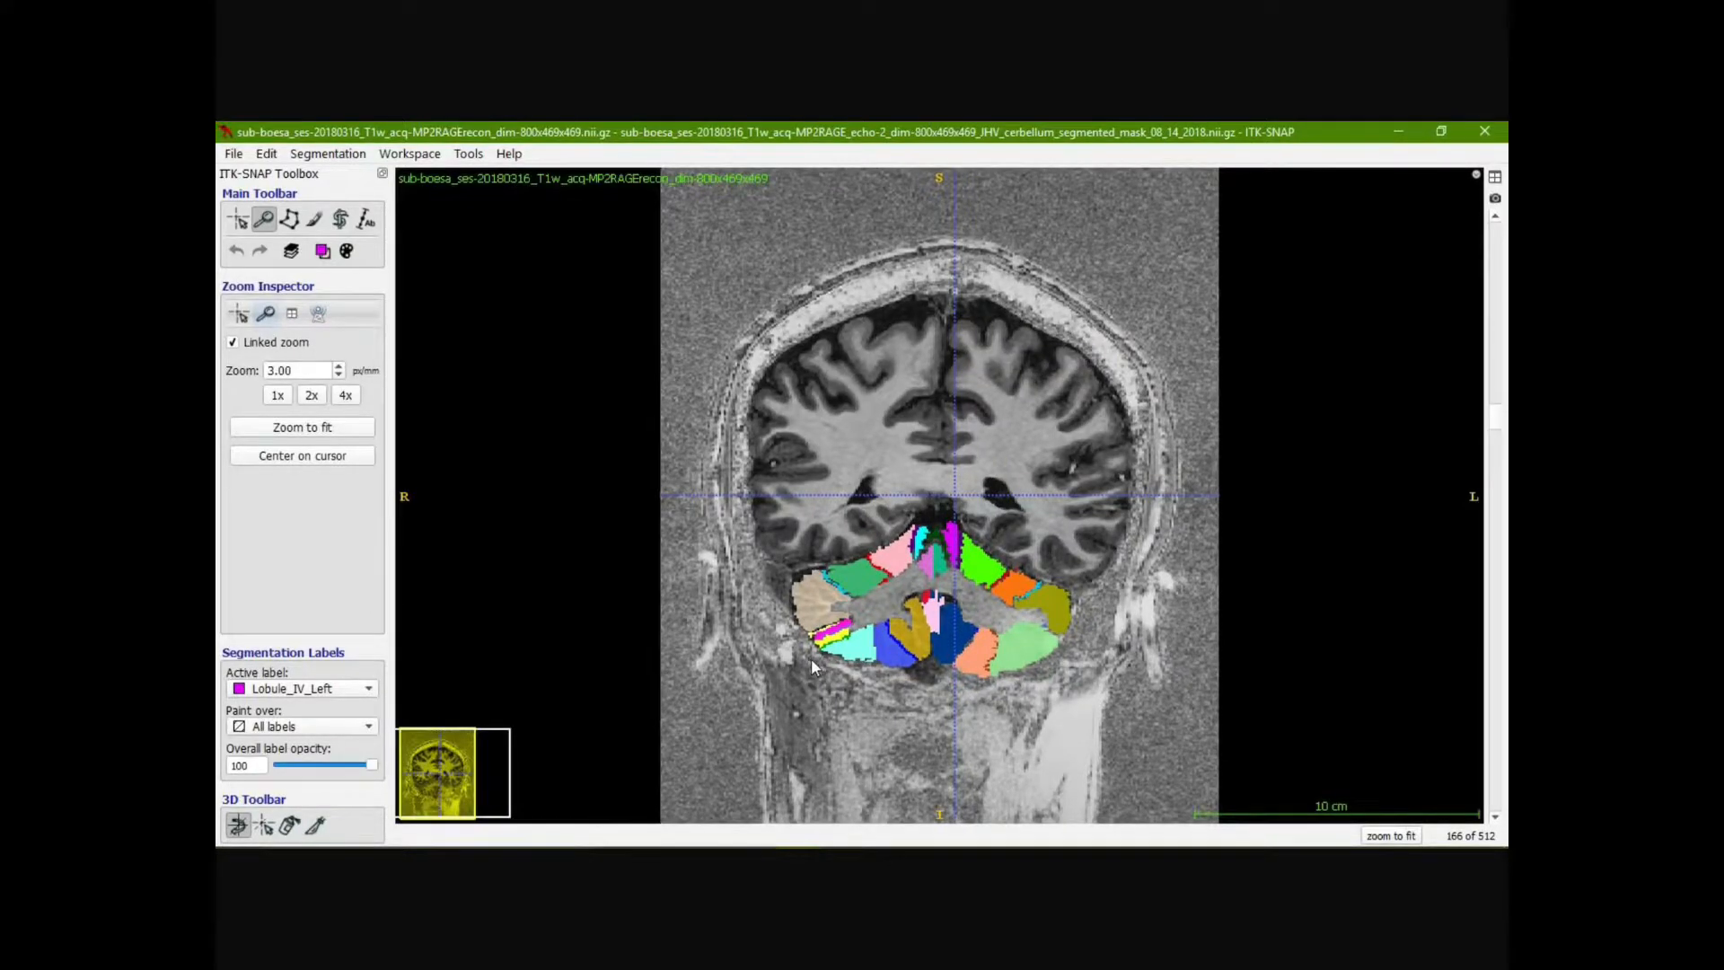
left_click_drag(813, 659, 857, 656)
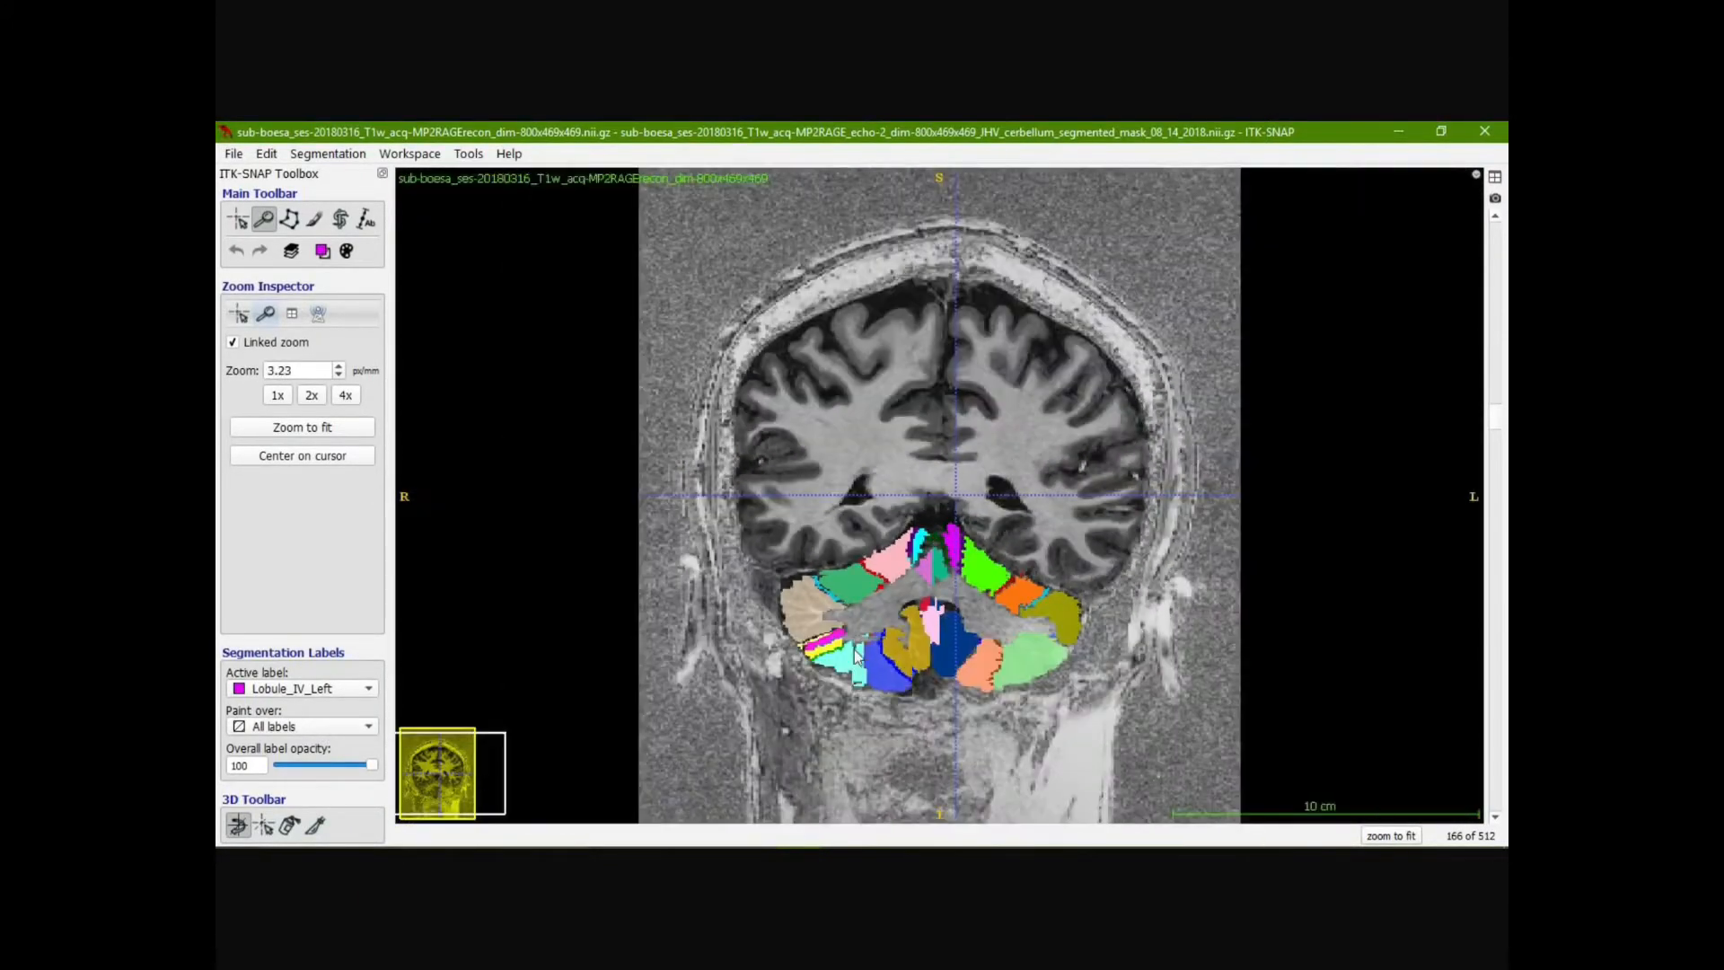
left_click_drag(468, 777, 471, 784)
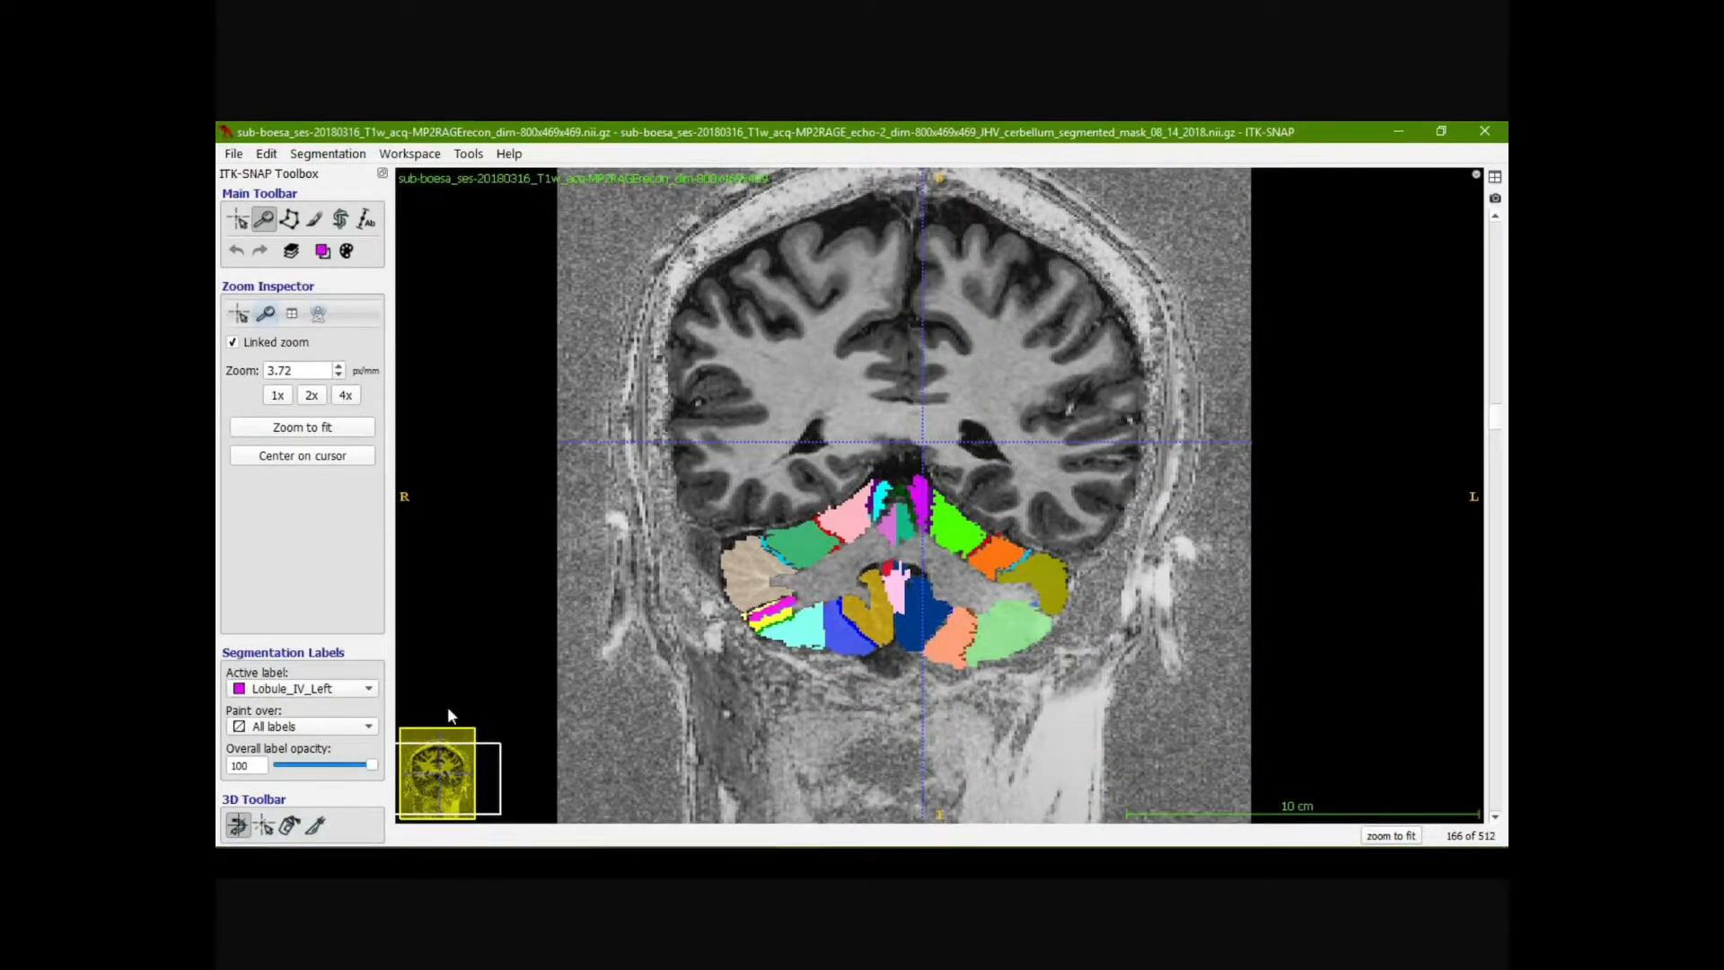
mouse_move(456, 783)
left_mouse_down()
mouse_move(474, 781)
mouse_move(452, 799)
mouse_move(460, 765)
left_mouse_up()
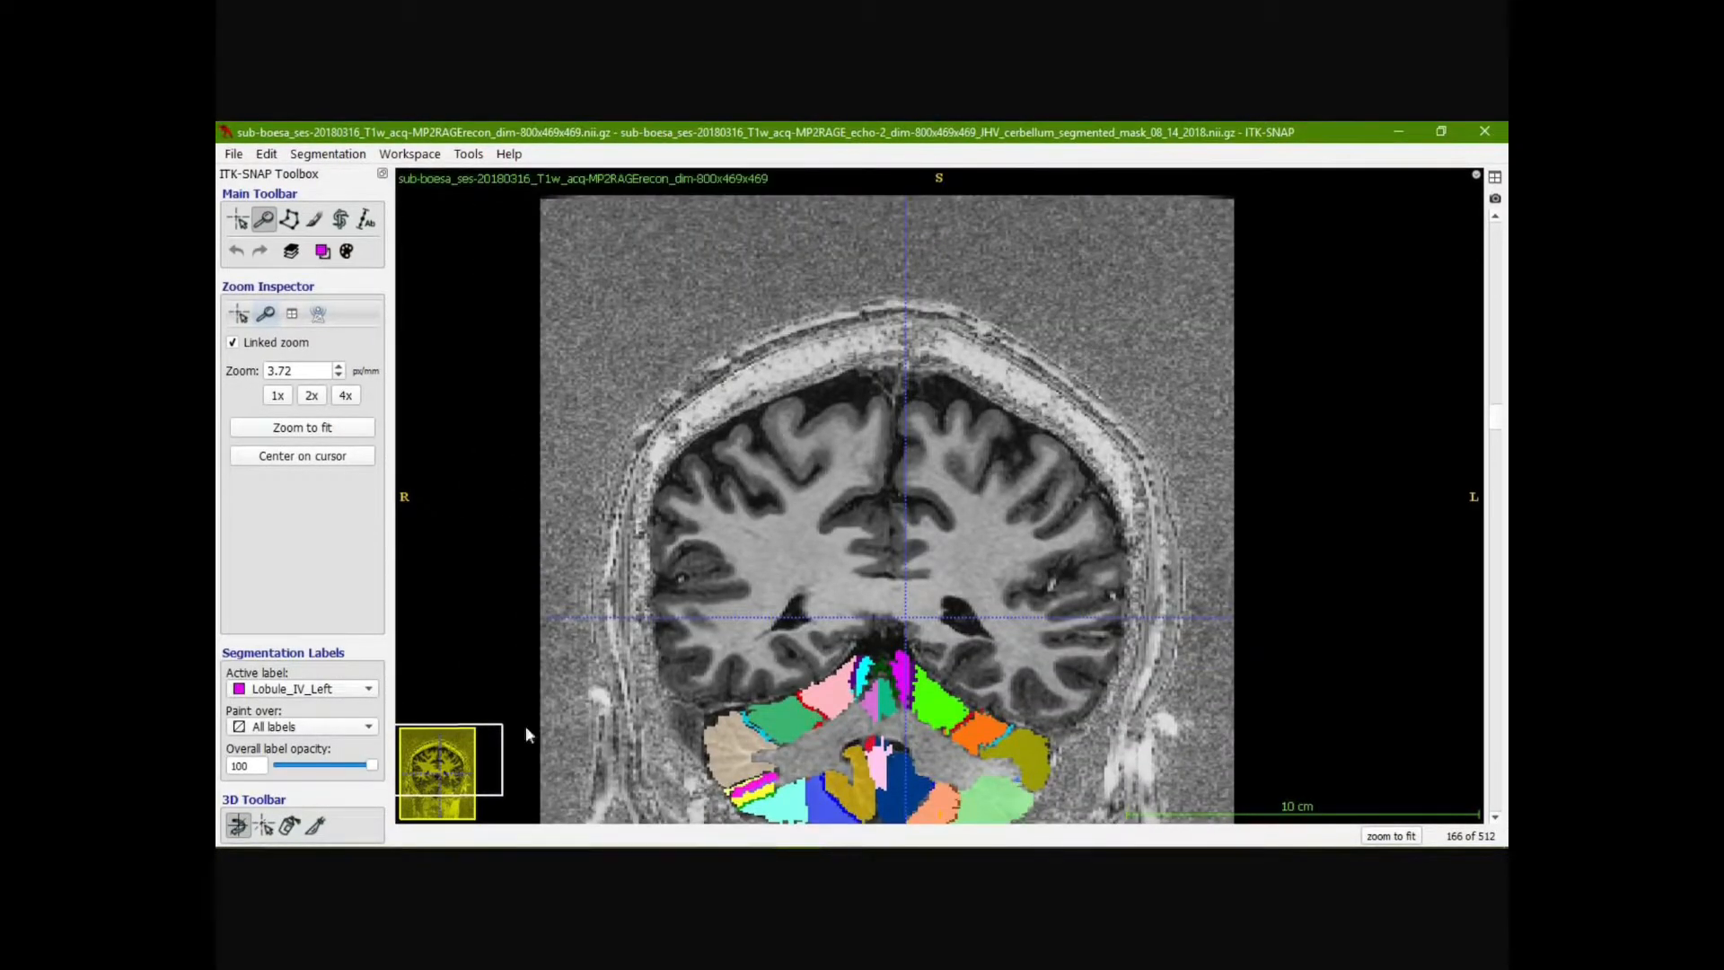
right_click_drag(946, 627, 933, 560)
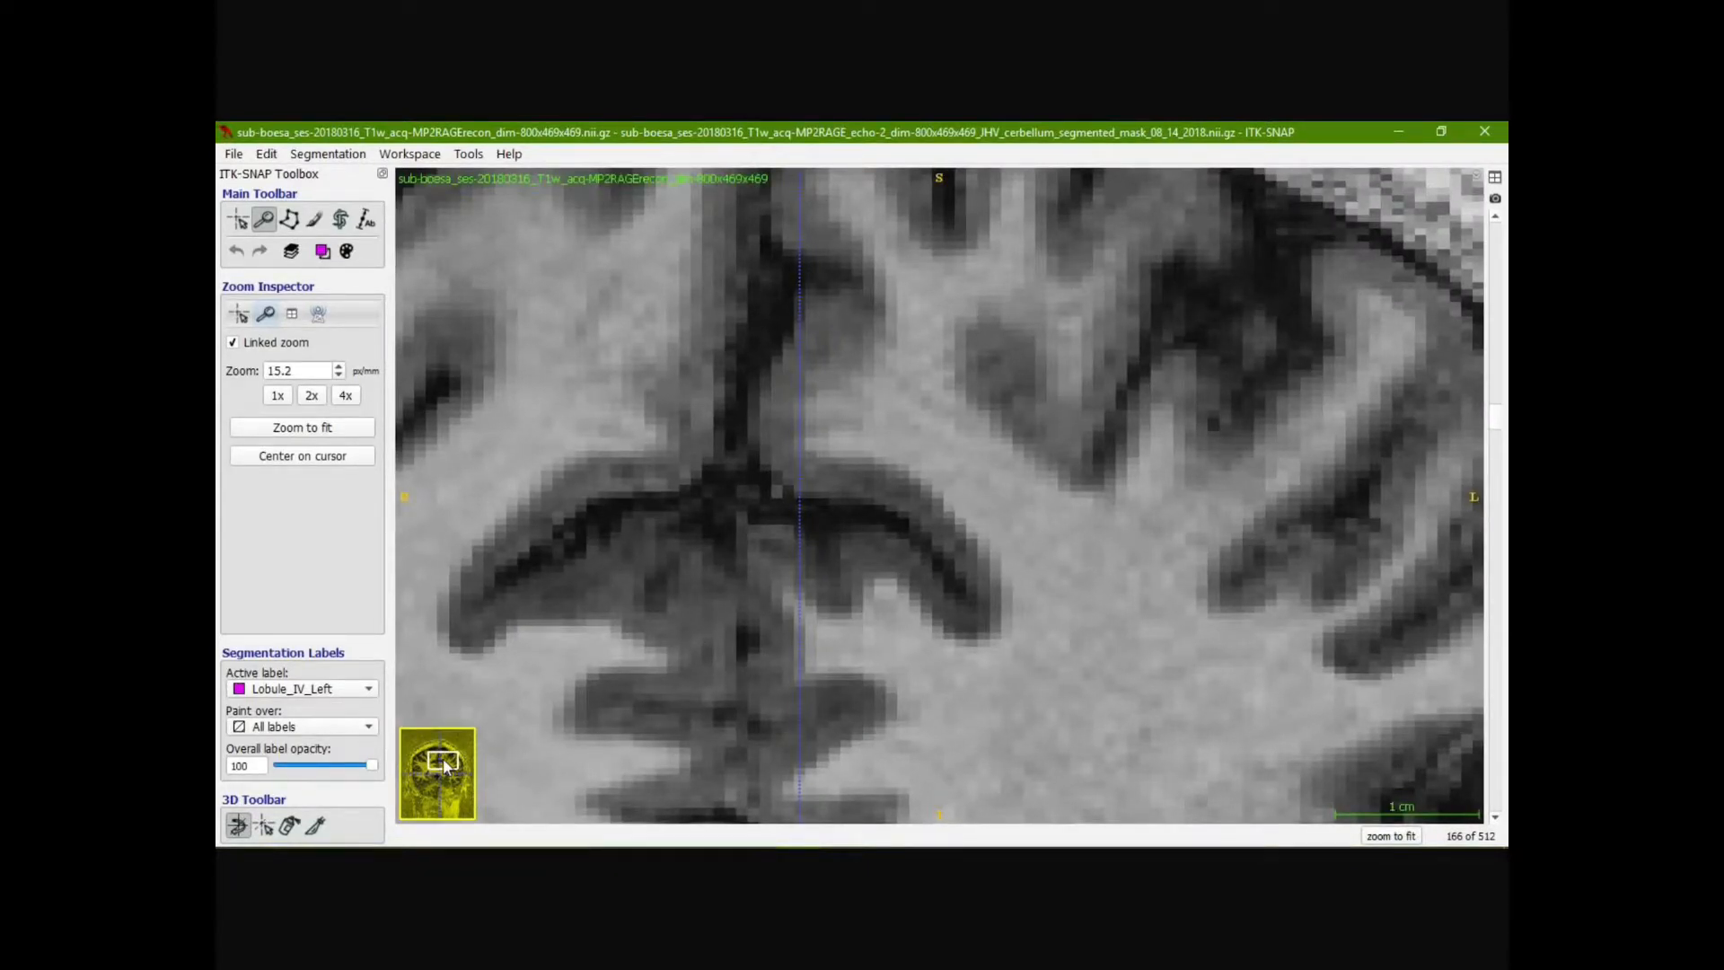
left_click_drag(444, 765, 439, 792)
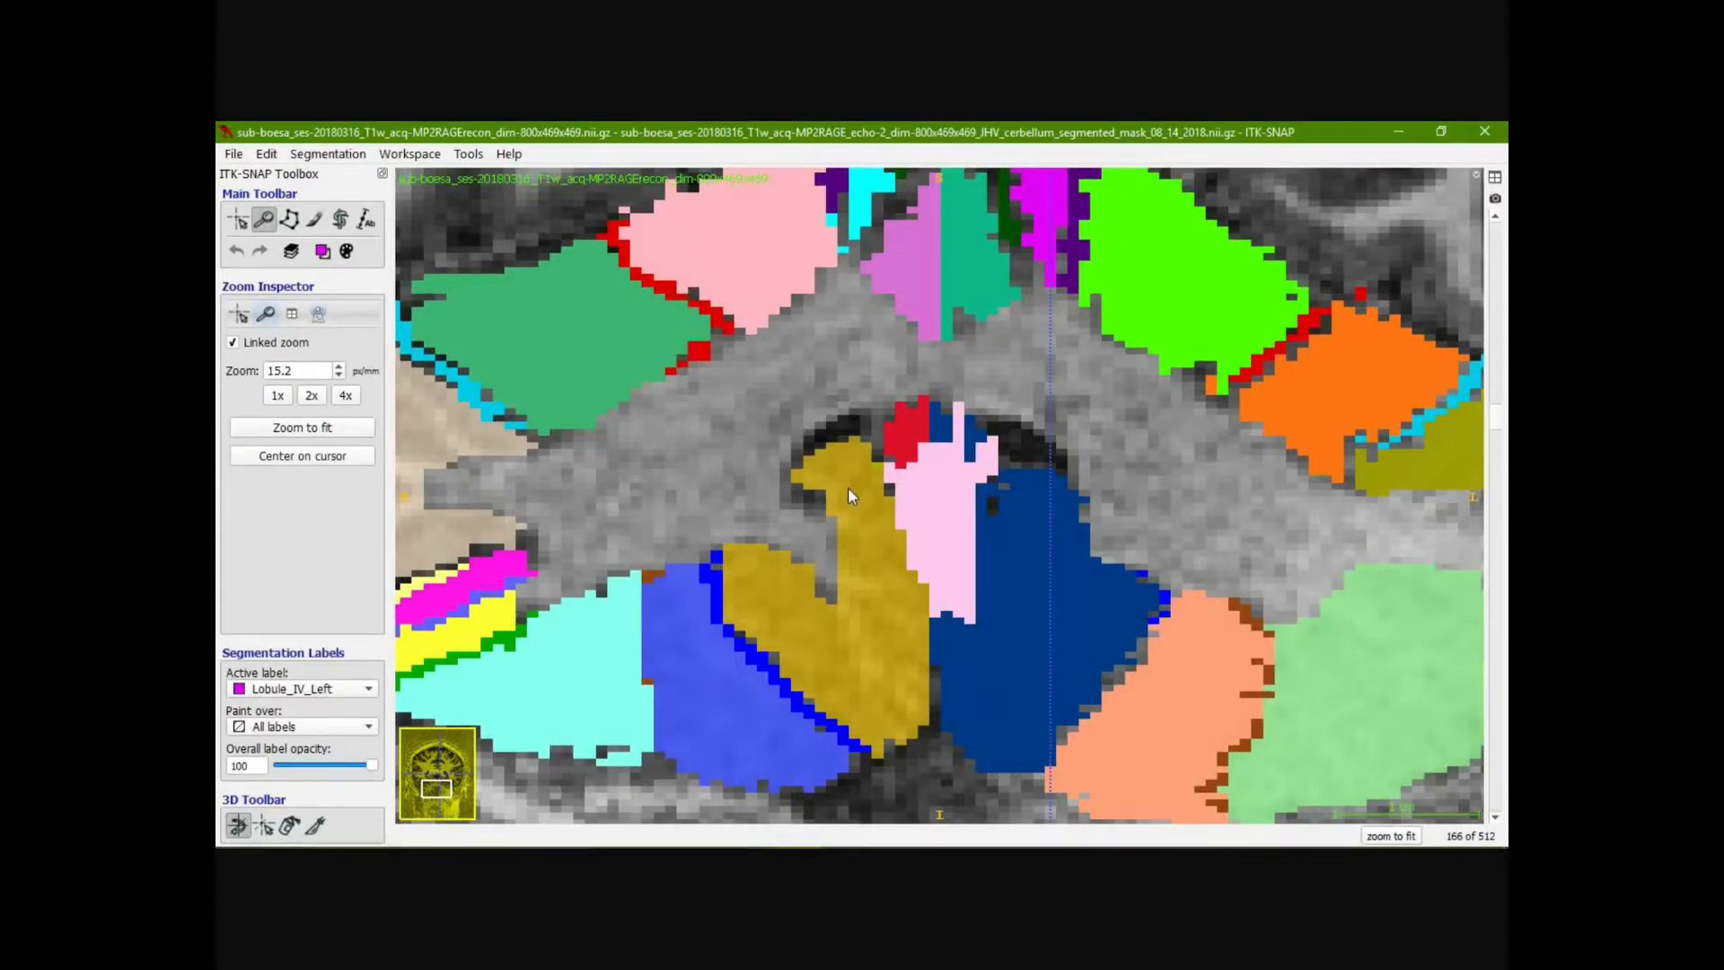
right_click_drag(847, 487, 862, 517)
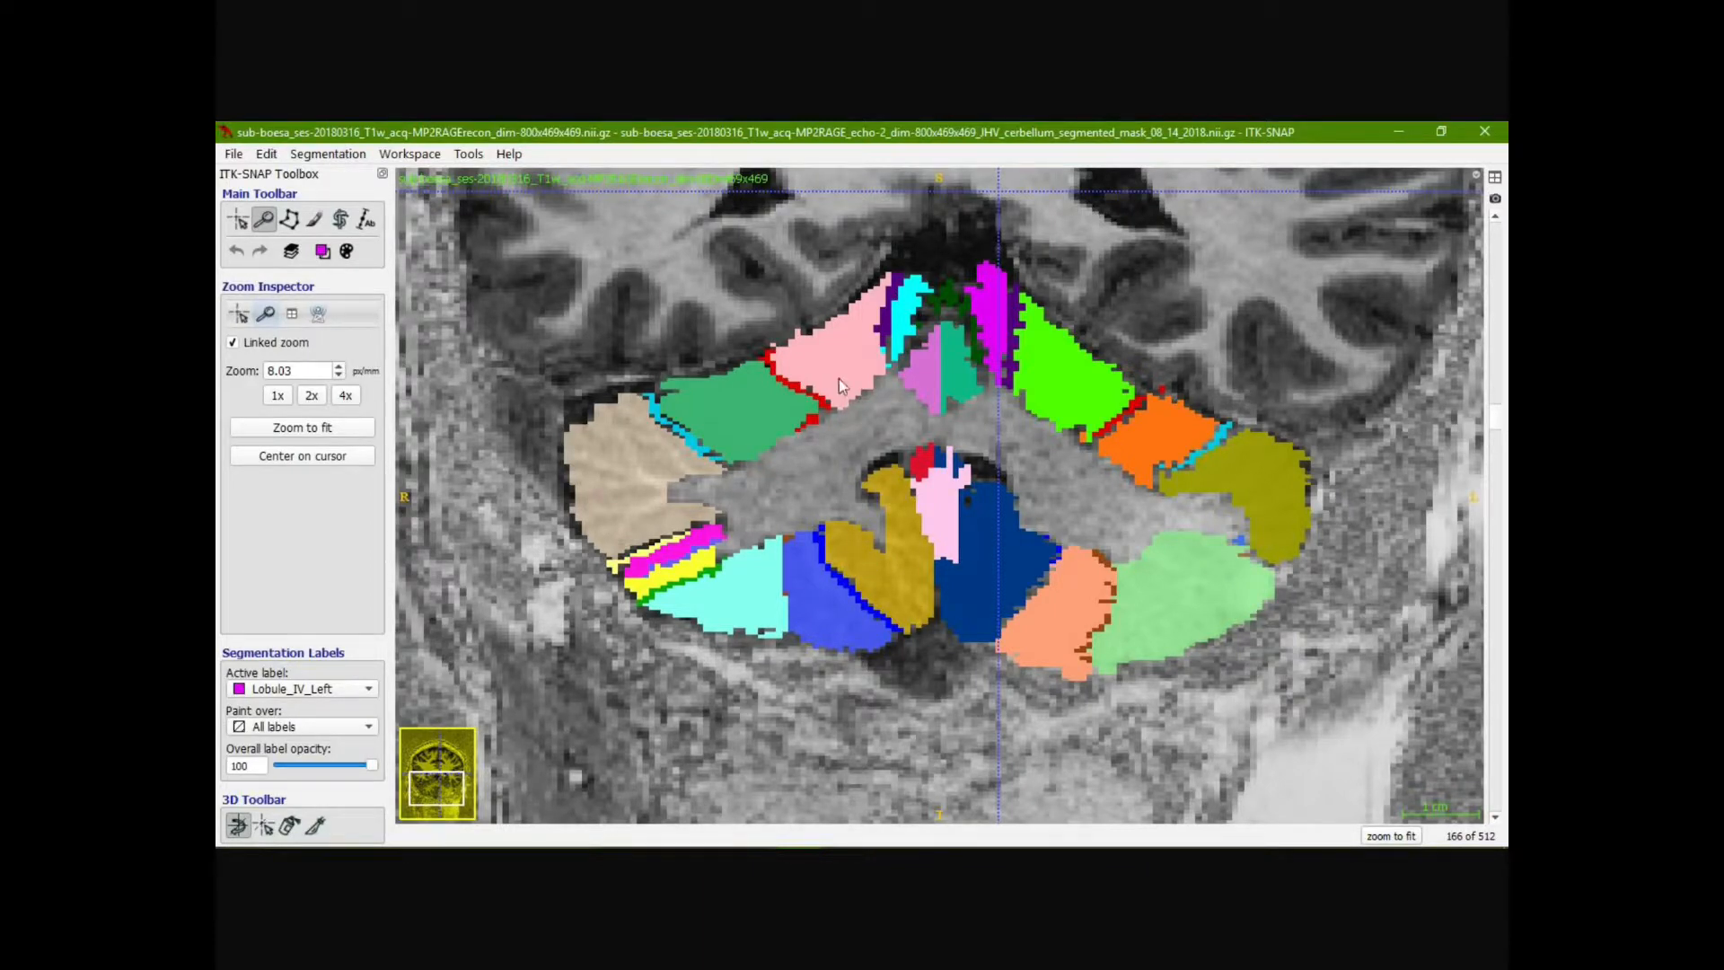
Make White_matter the active segmentation label
left_click(350, 688)
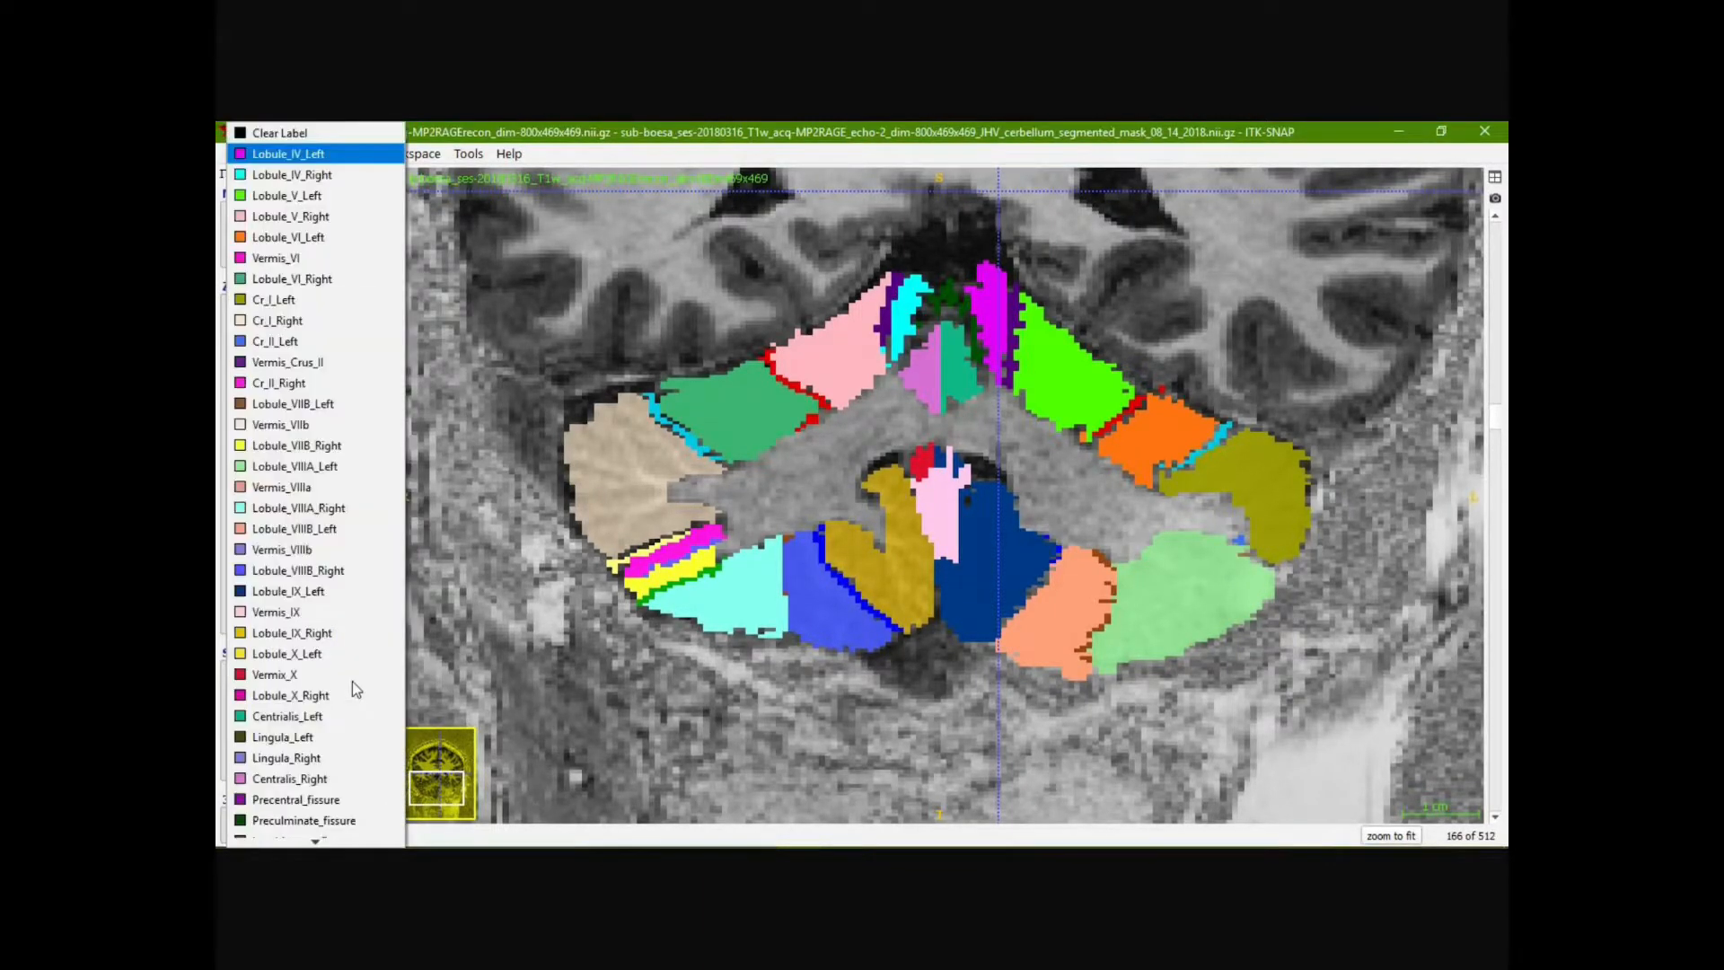
scroll(345, 709, "down", 4)
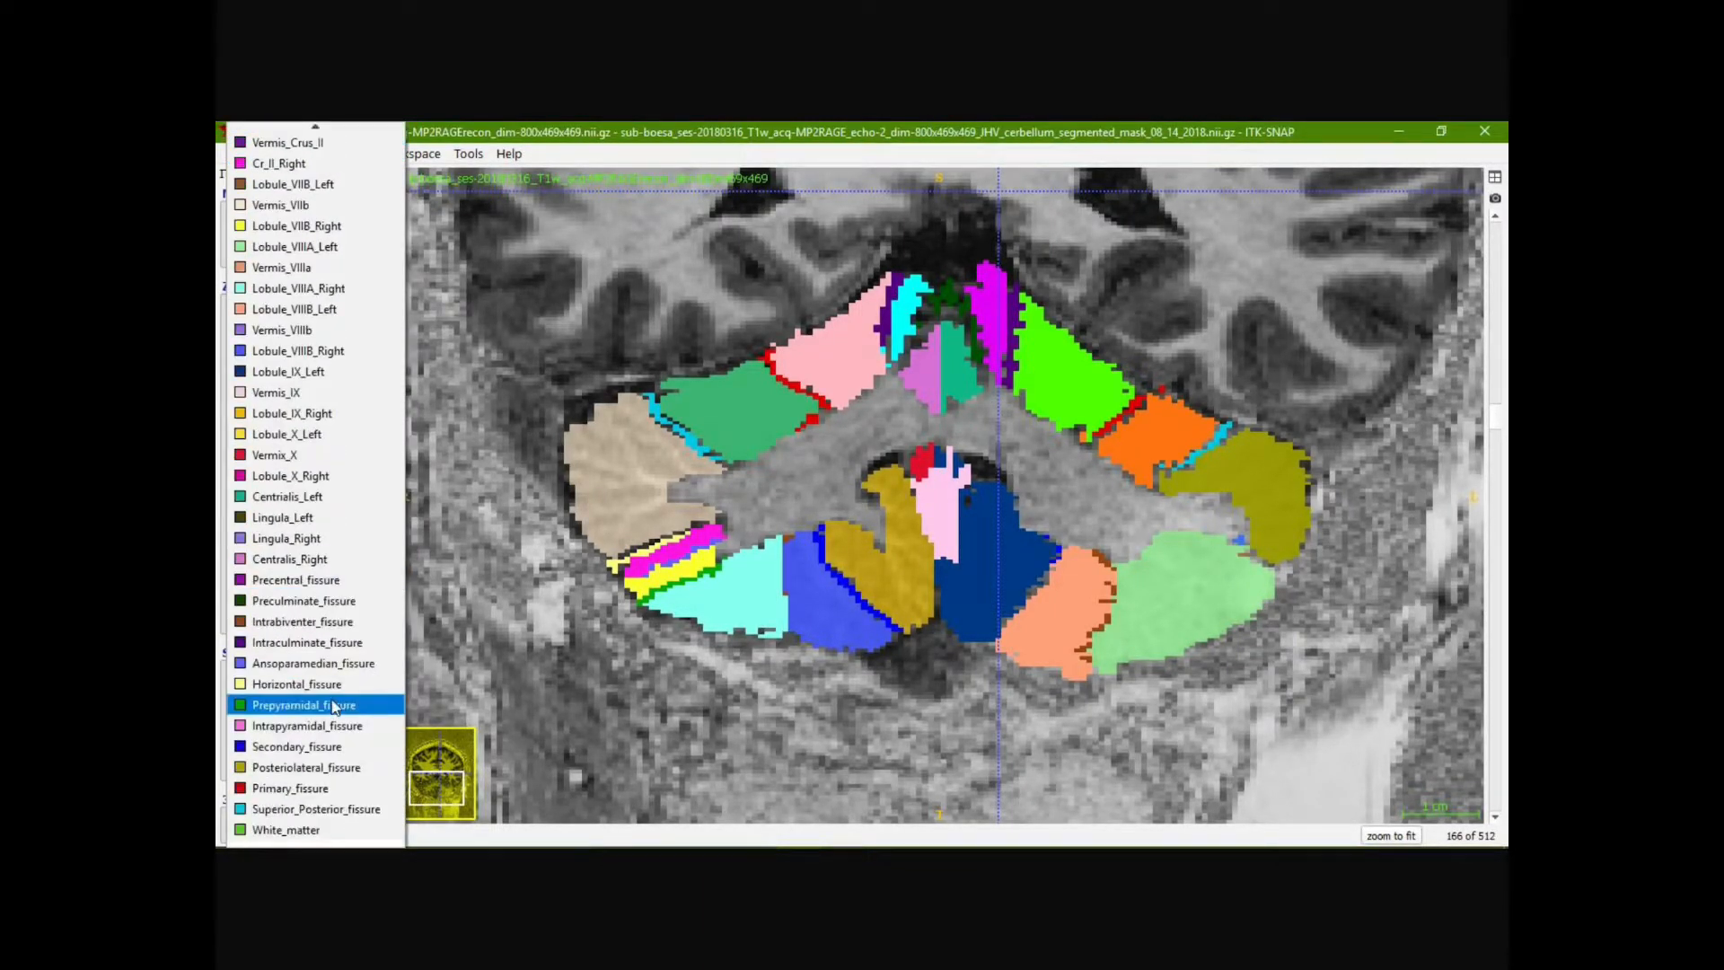
left_click(346, 831)
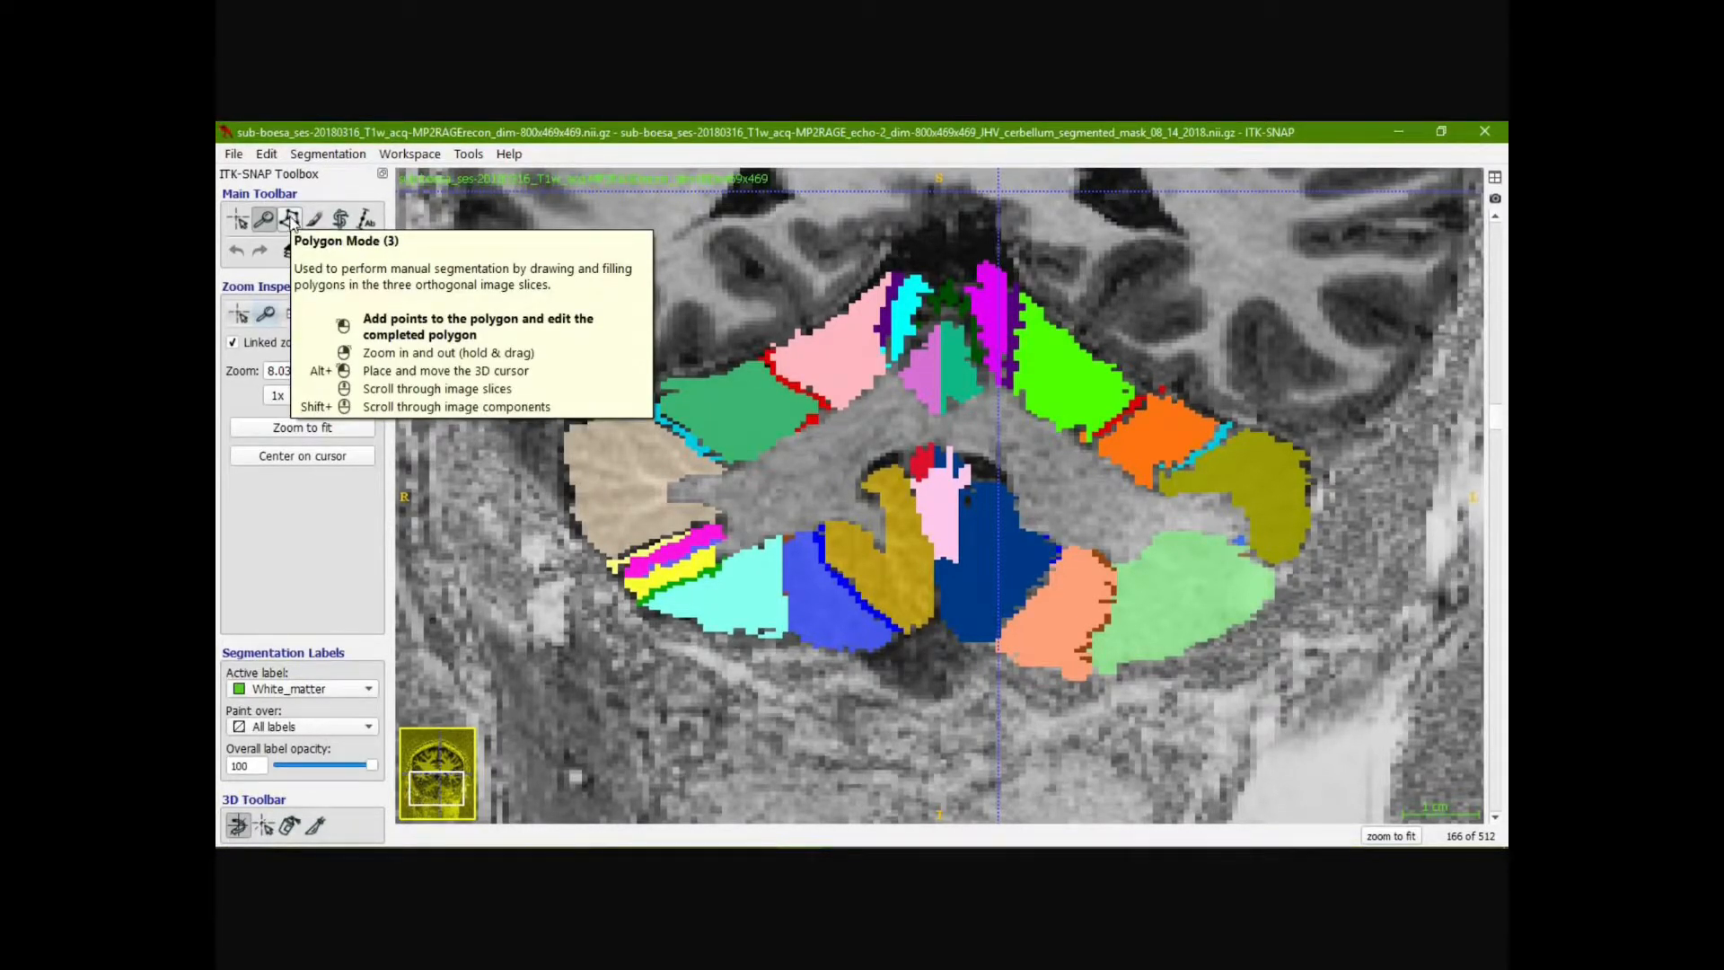
Outline the cerebellar white matter on the R side of coronal slice 166 in Polygon mode and fill it with White_matter
left_click(289, 220)
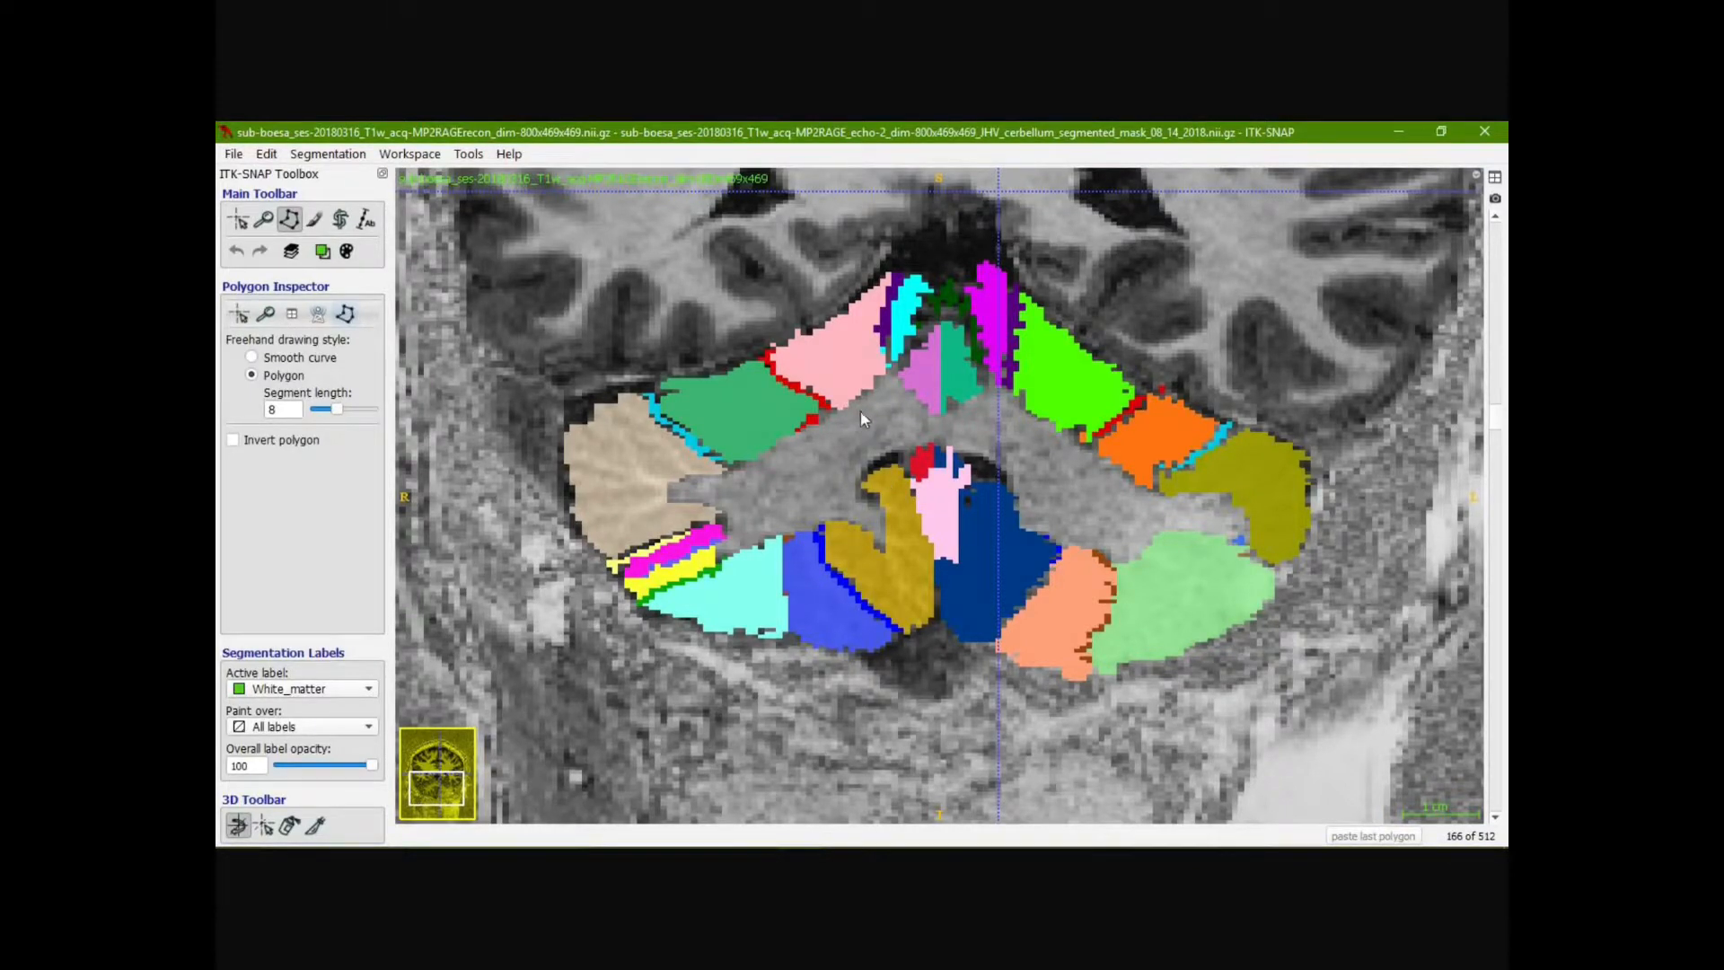
left_click(890, 370)
left_click_drag(875, 389, 850, 406)
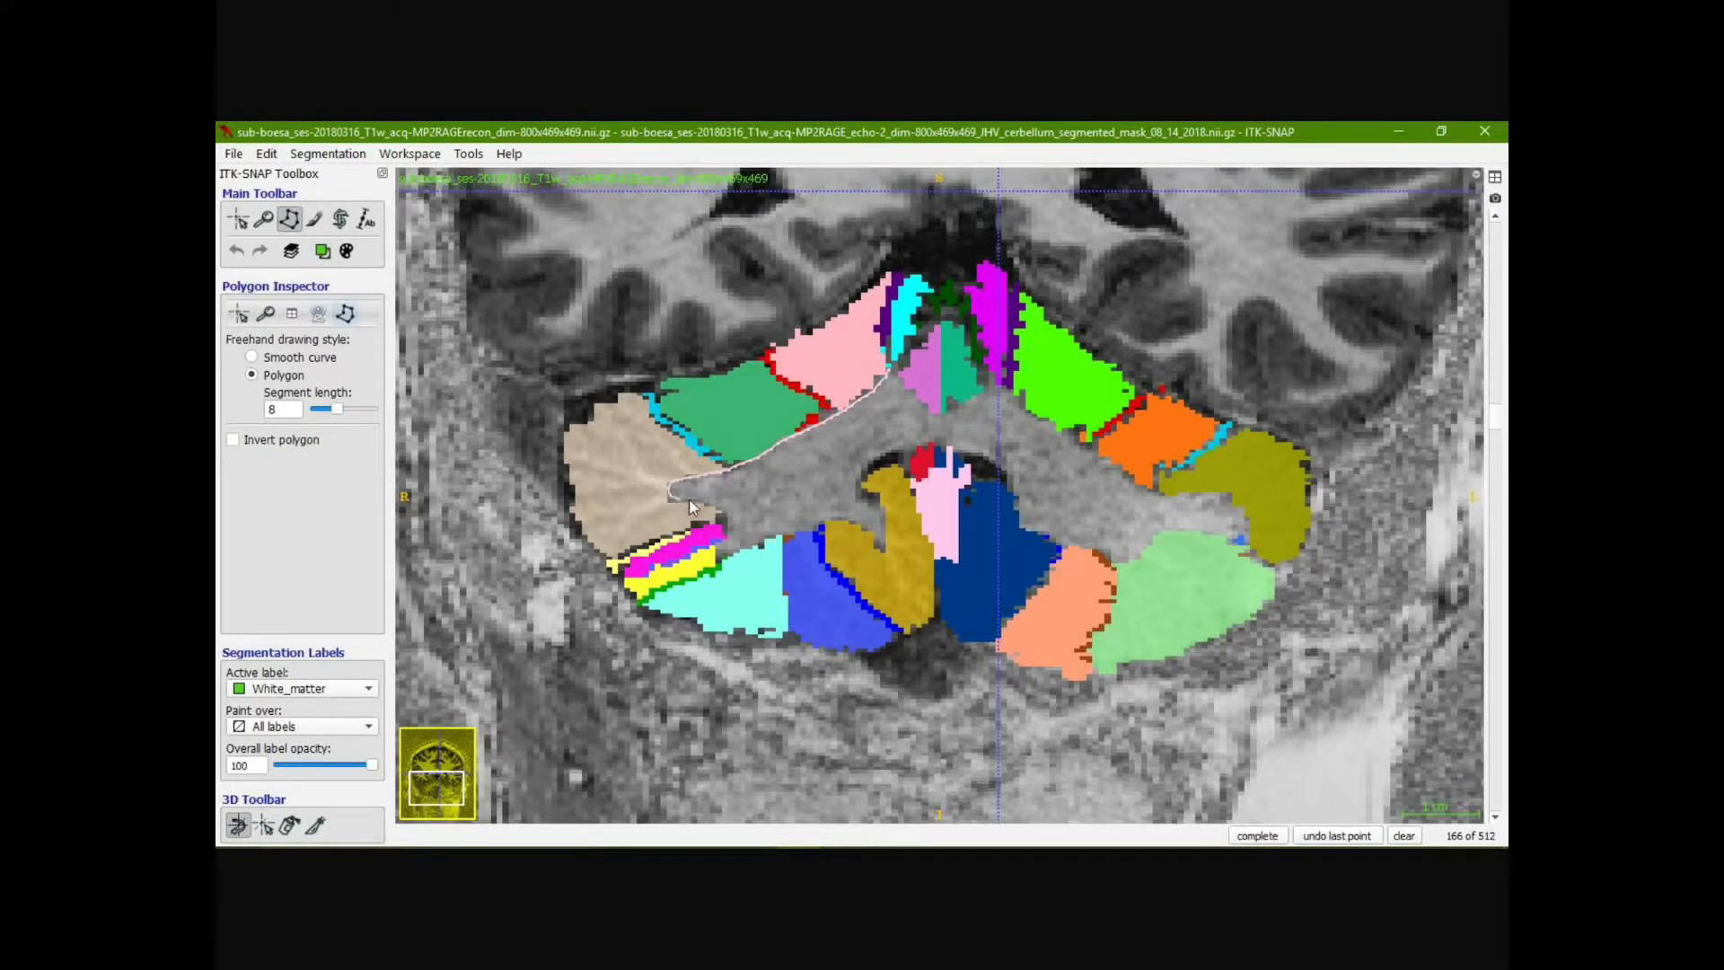
mouse_move(719, 516)
left_mouse_down()
mouse_move(712, 561)
mouse_move(822, 531)
mouse_move(878, 460)
mouse_move(941, 429)
mouse_move(888, 373)
left_mouse_up()
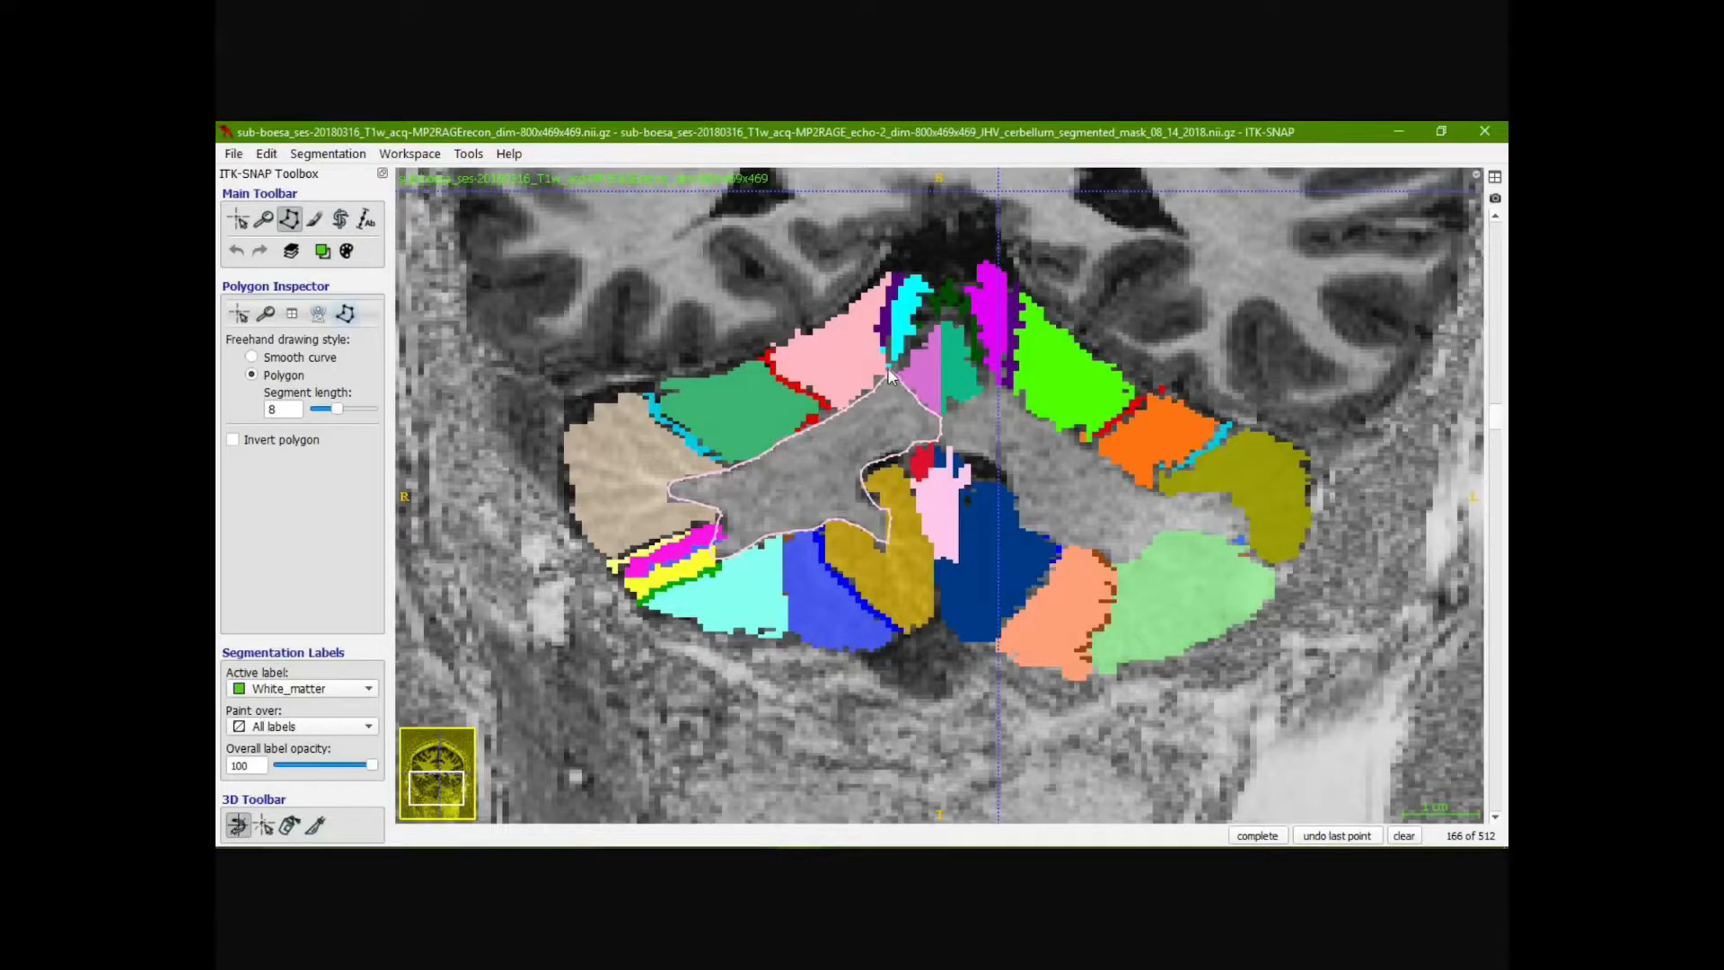
right_click(887, 372)
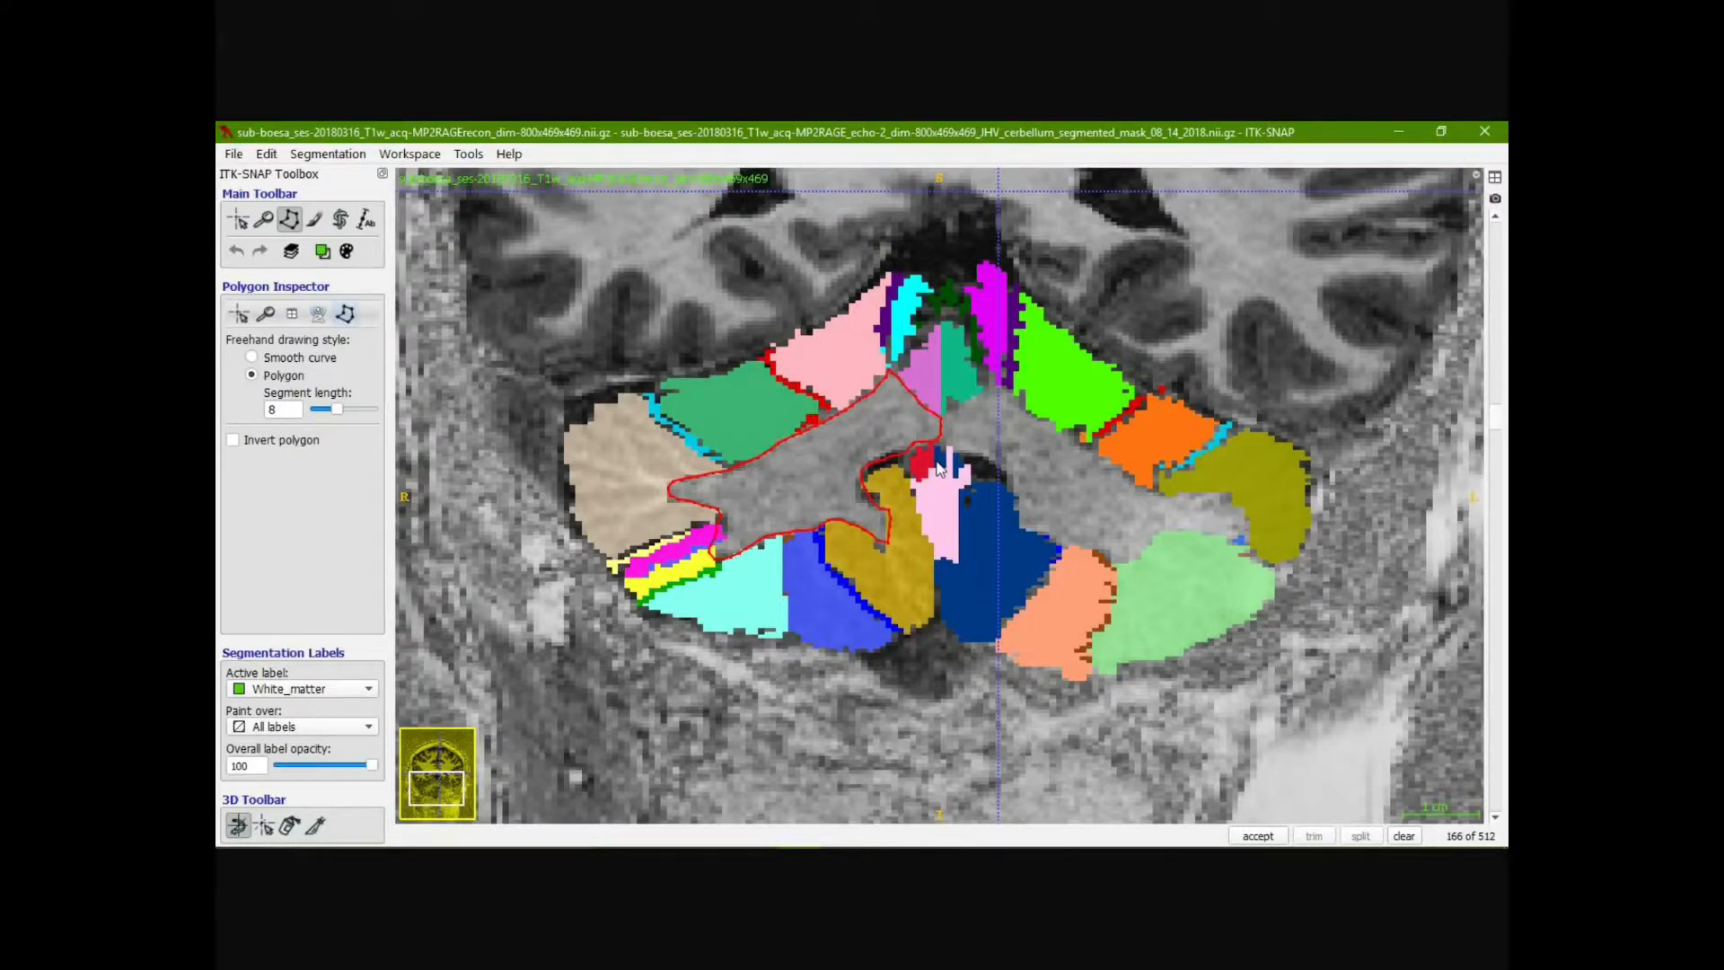
key("Return")
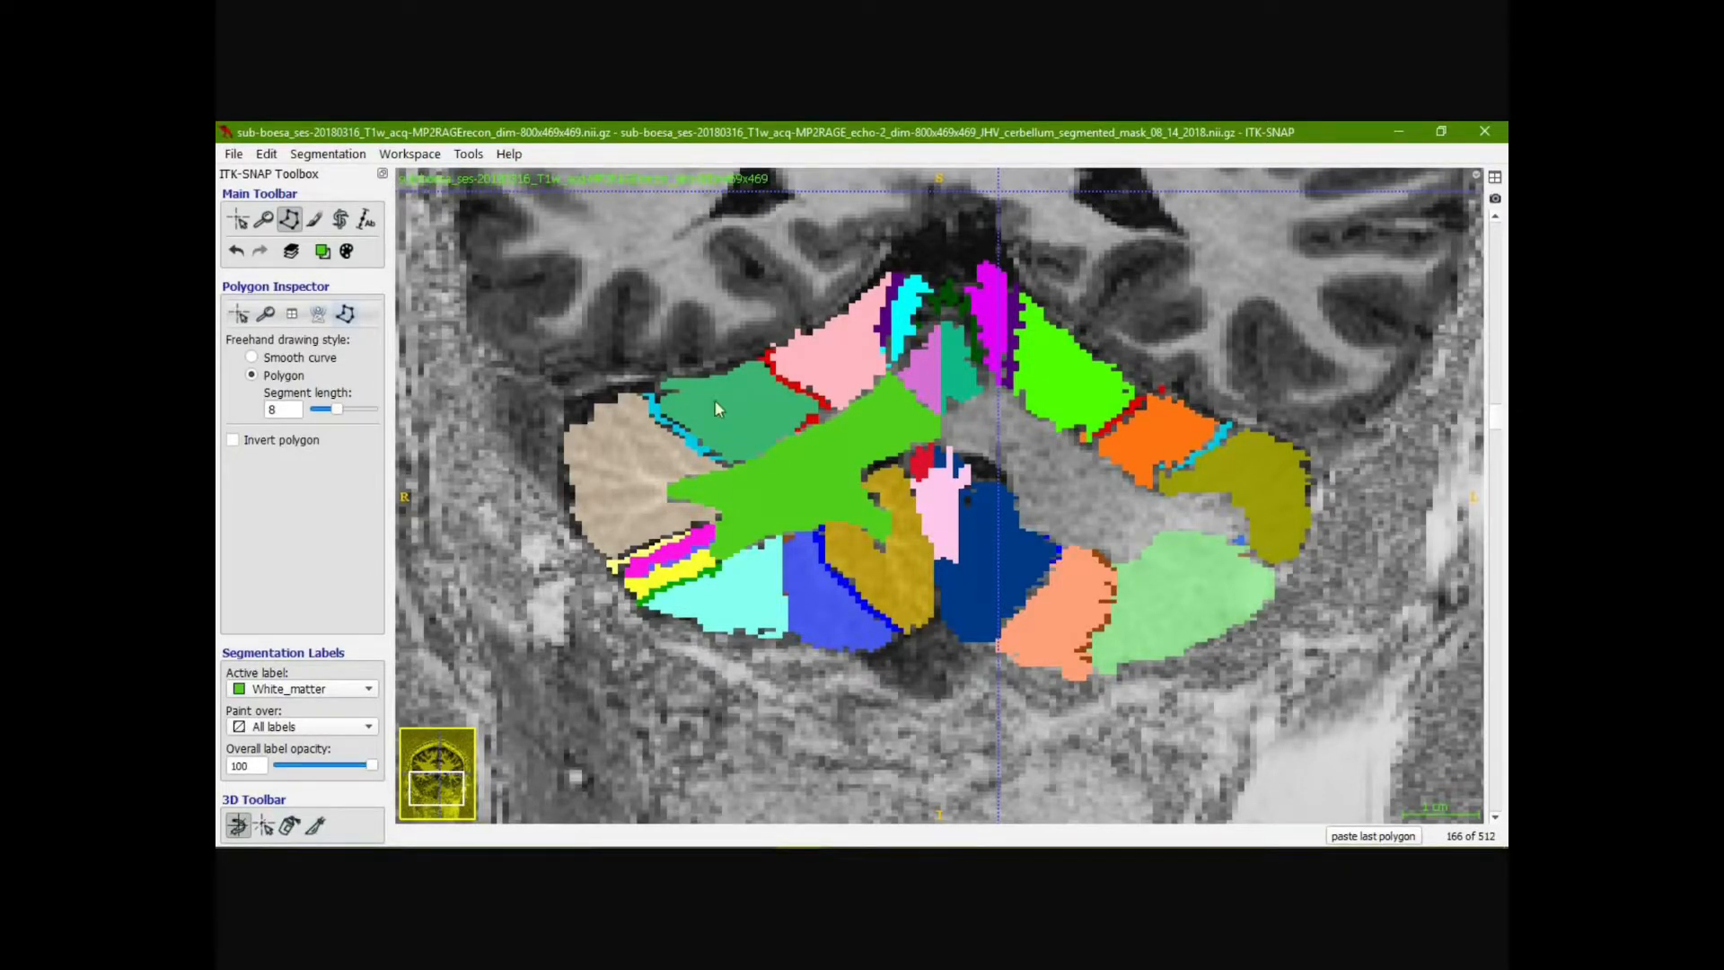
Erase the White_matter fill with the paintbrush, reduce the brush size to 3 and paint a small White_matter patch on the R side
left_click(316, 220)
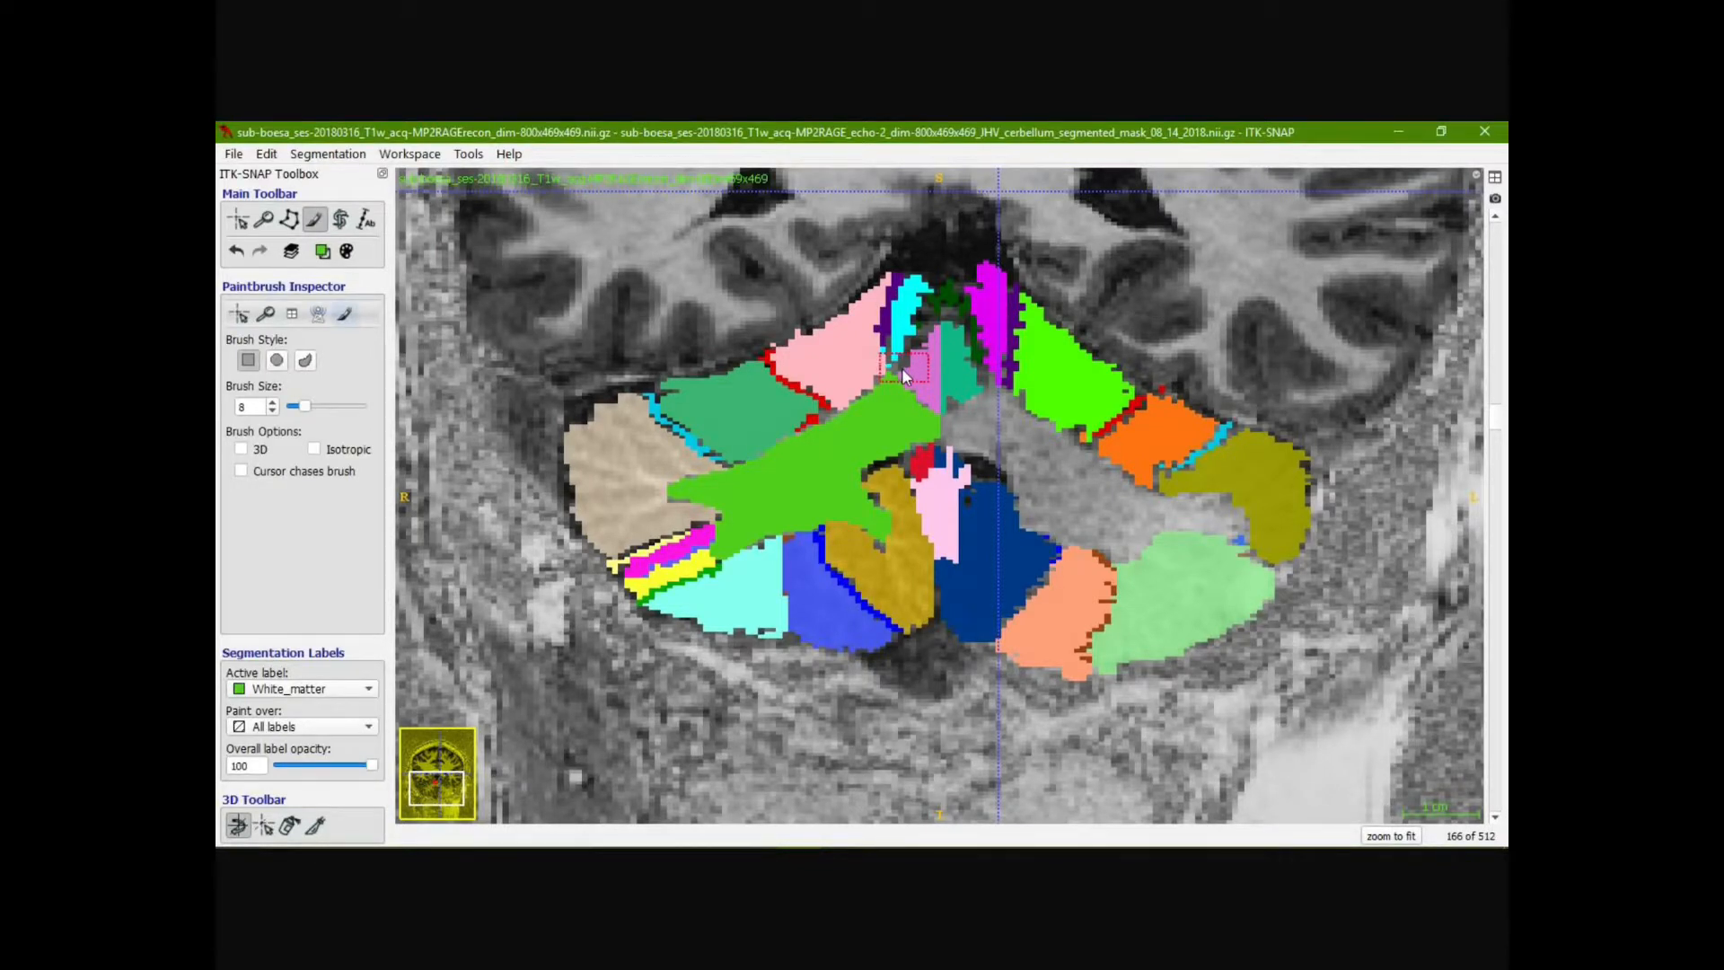
mouse_move(901, 368)
right_mouse_down()
mouse_move(757, 543)
mouse_move(869, 509)
mouse_move(736, 510)
right_mouse_up()
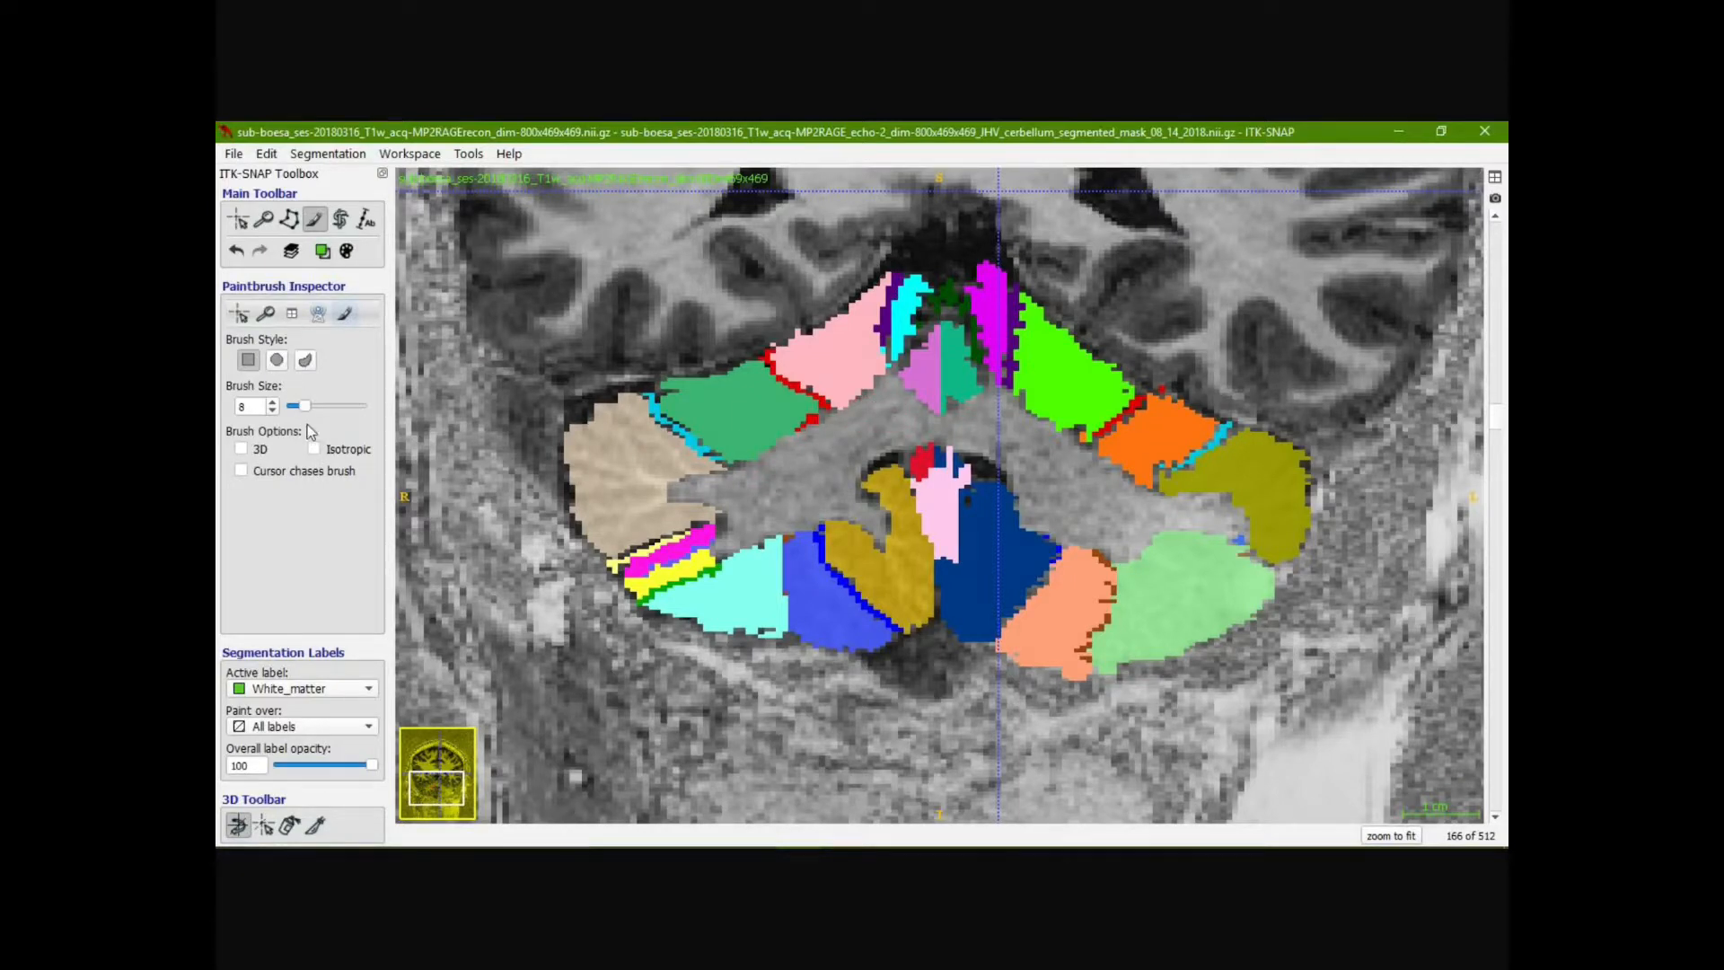
left_click_drag(303, 407, 294, 406)
mouse_move(794, 468)
left_mouse_down()
mouse_move(780, 499)
mouse_move(783, 478)
mouse_move(765, 484)
left_mouse_up()
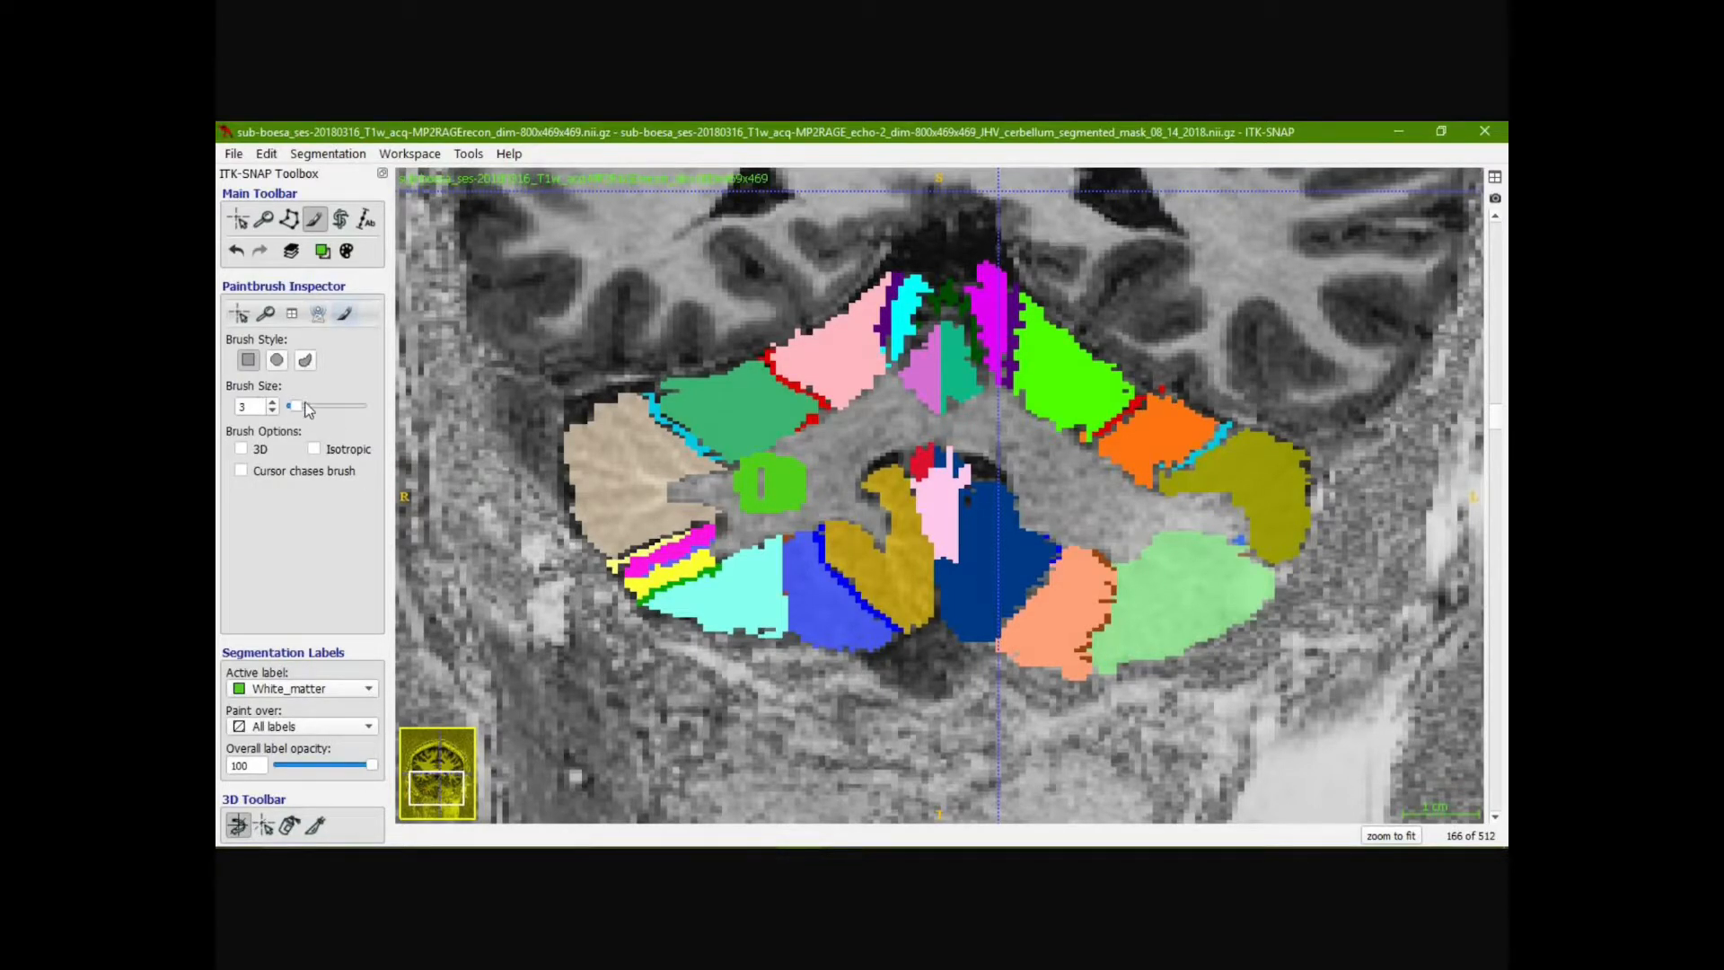
Try painting White_matter over the cerebellum with a size 33 brush, and undo the paint strokes
left_click_drag(304, 406, 352, 406)
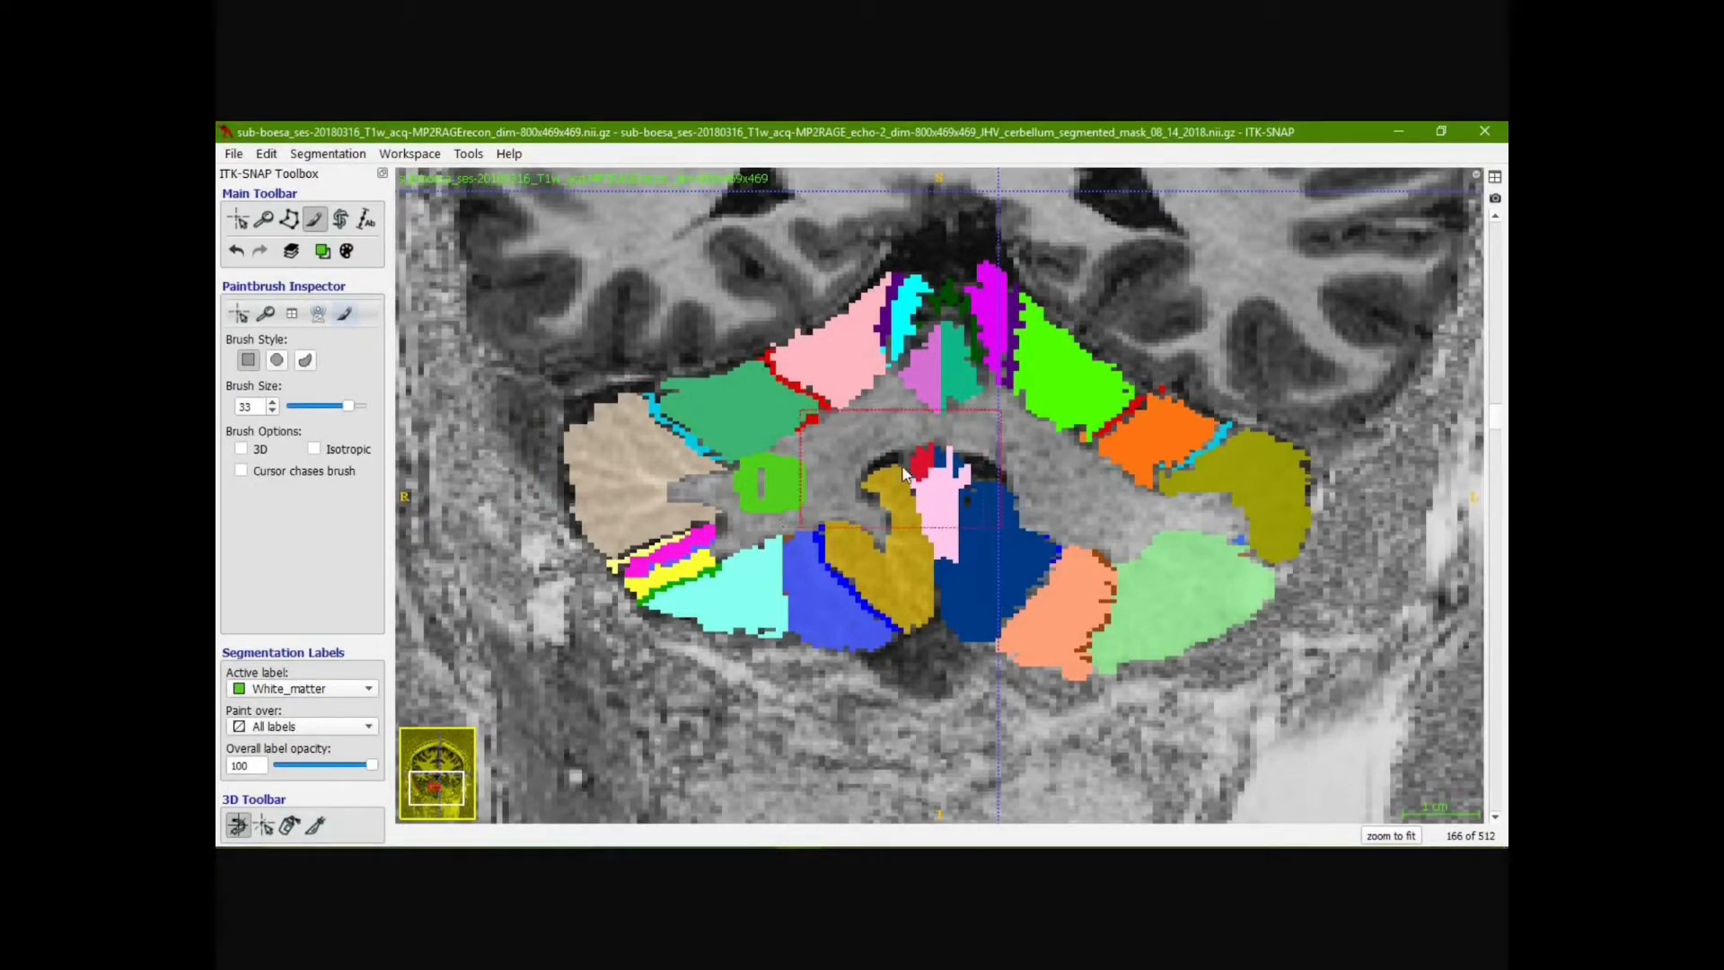
mouse_move(816, 465)
left_mouse_down()
mouse_move(1094, 513)
mouse_move(884, 458)
left_mouse_up()
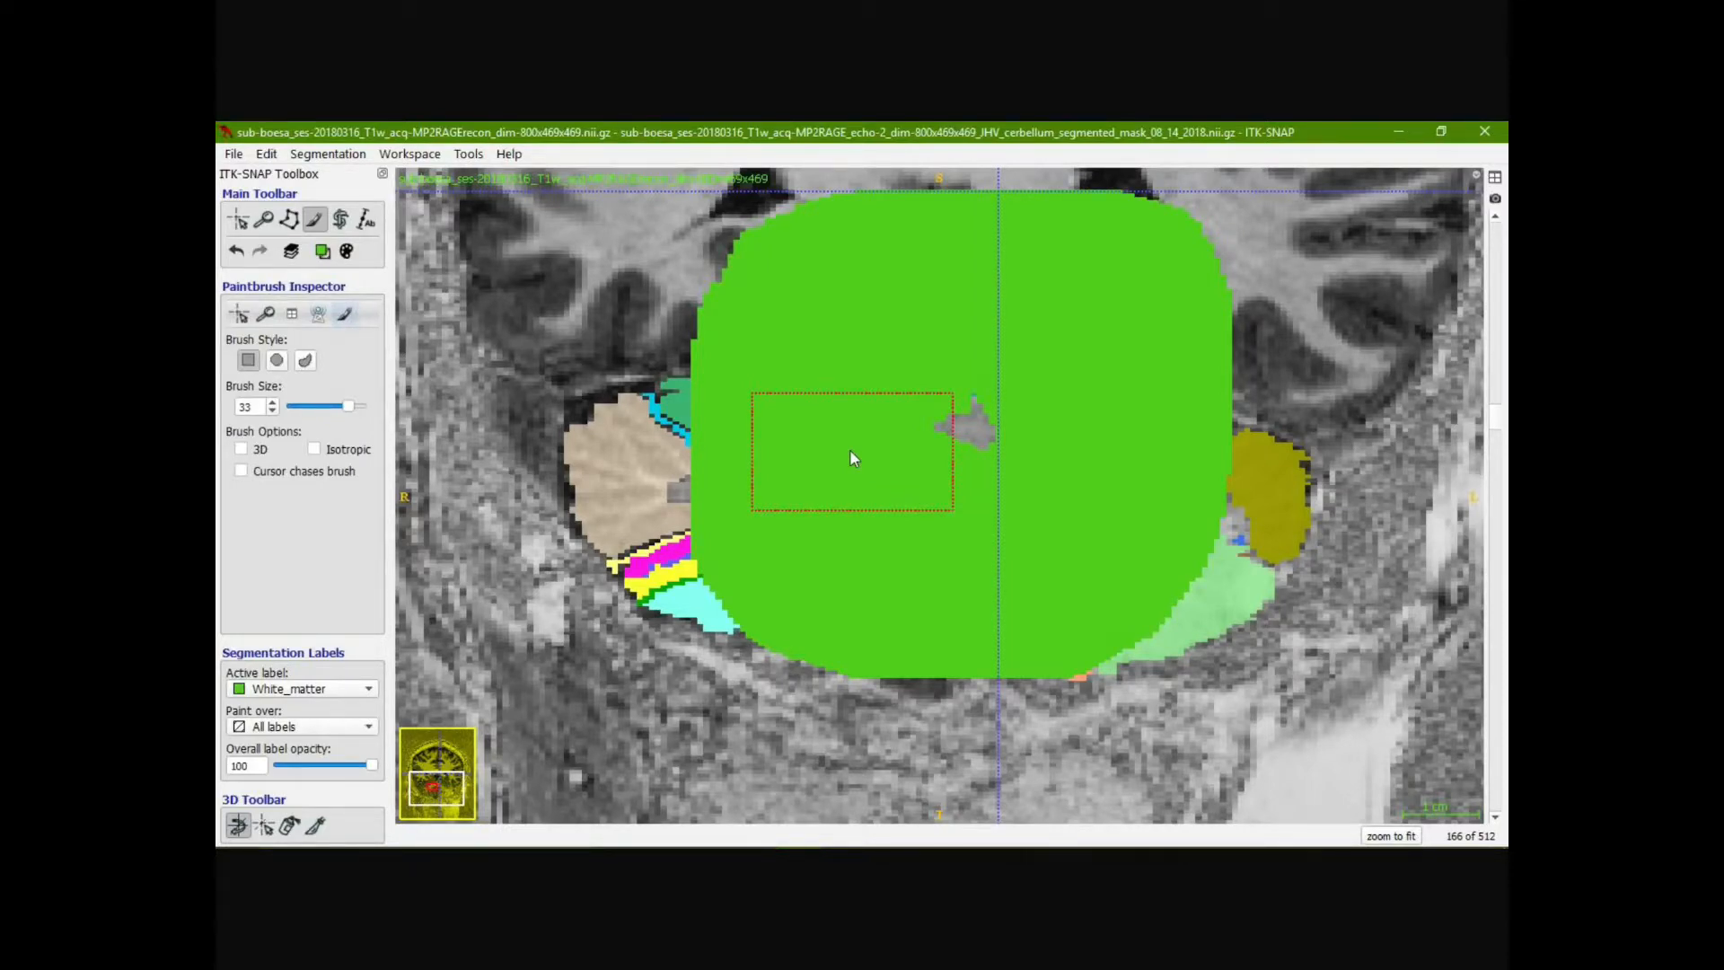
key("ctrl+z")
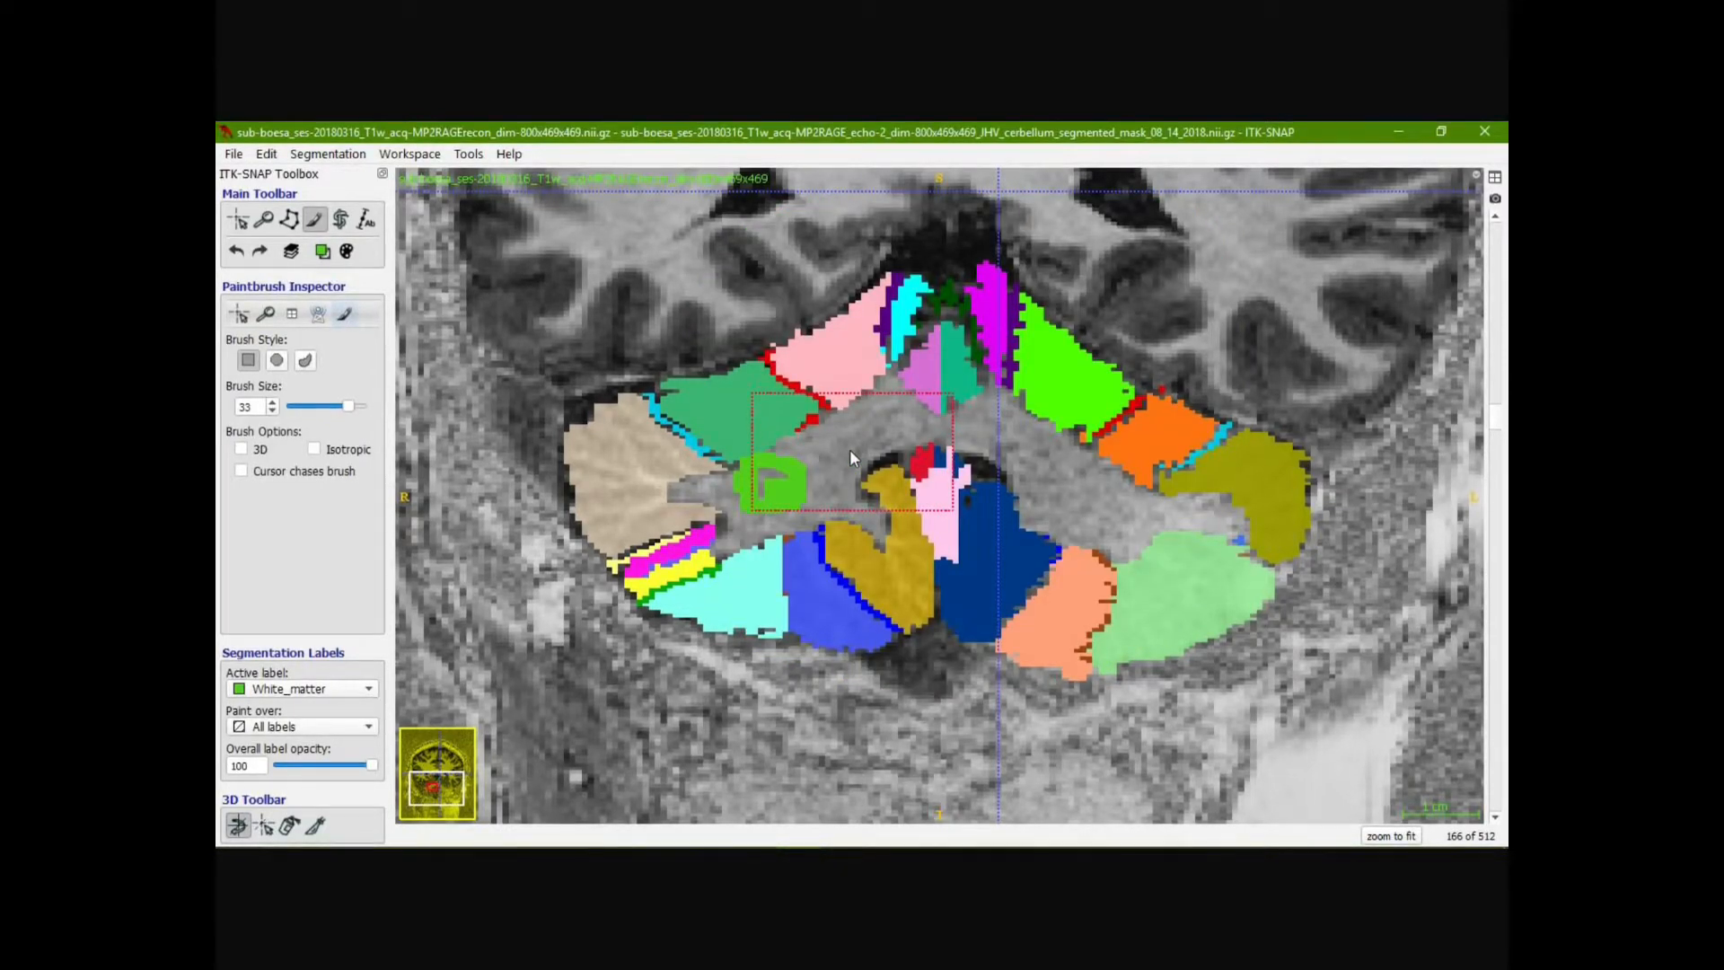
key("ctrl+z")
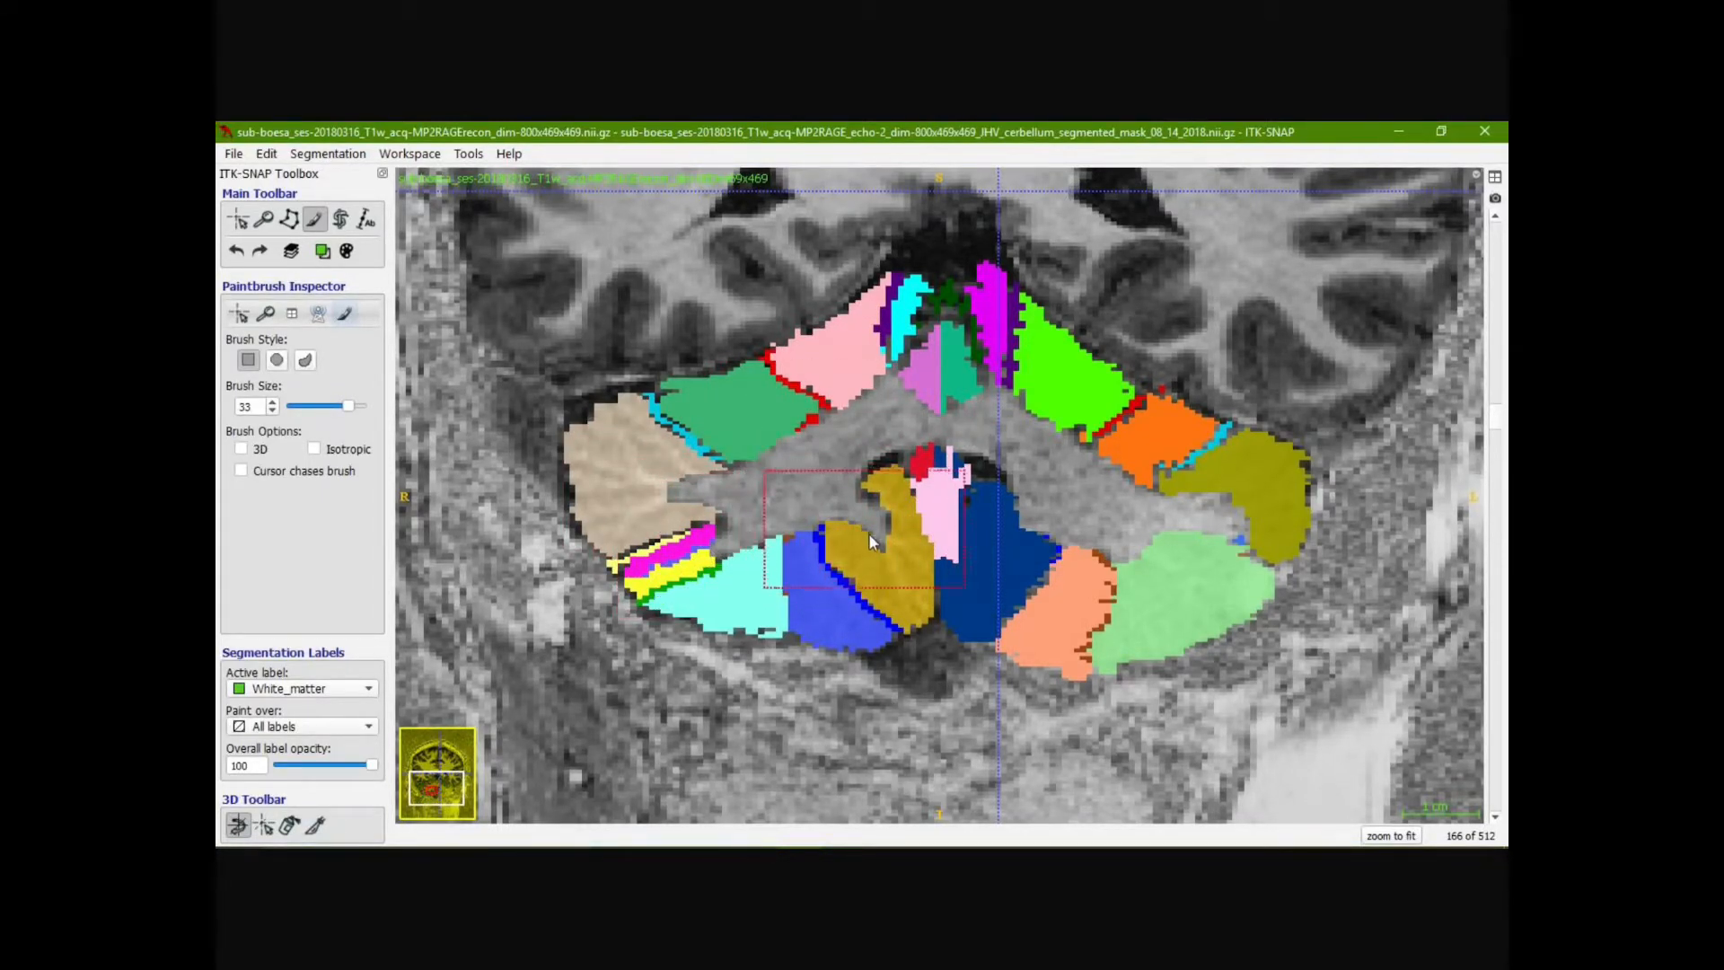
Restrict painting to Clear Label, set the brush size to 8 and paint White_matter along the edge of the R-side lobule labels
left_click(353, 725)
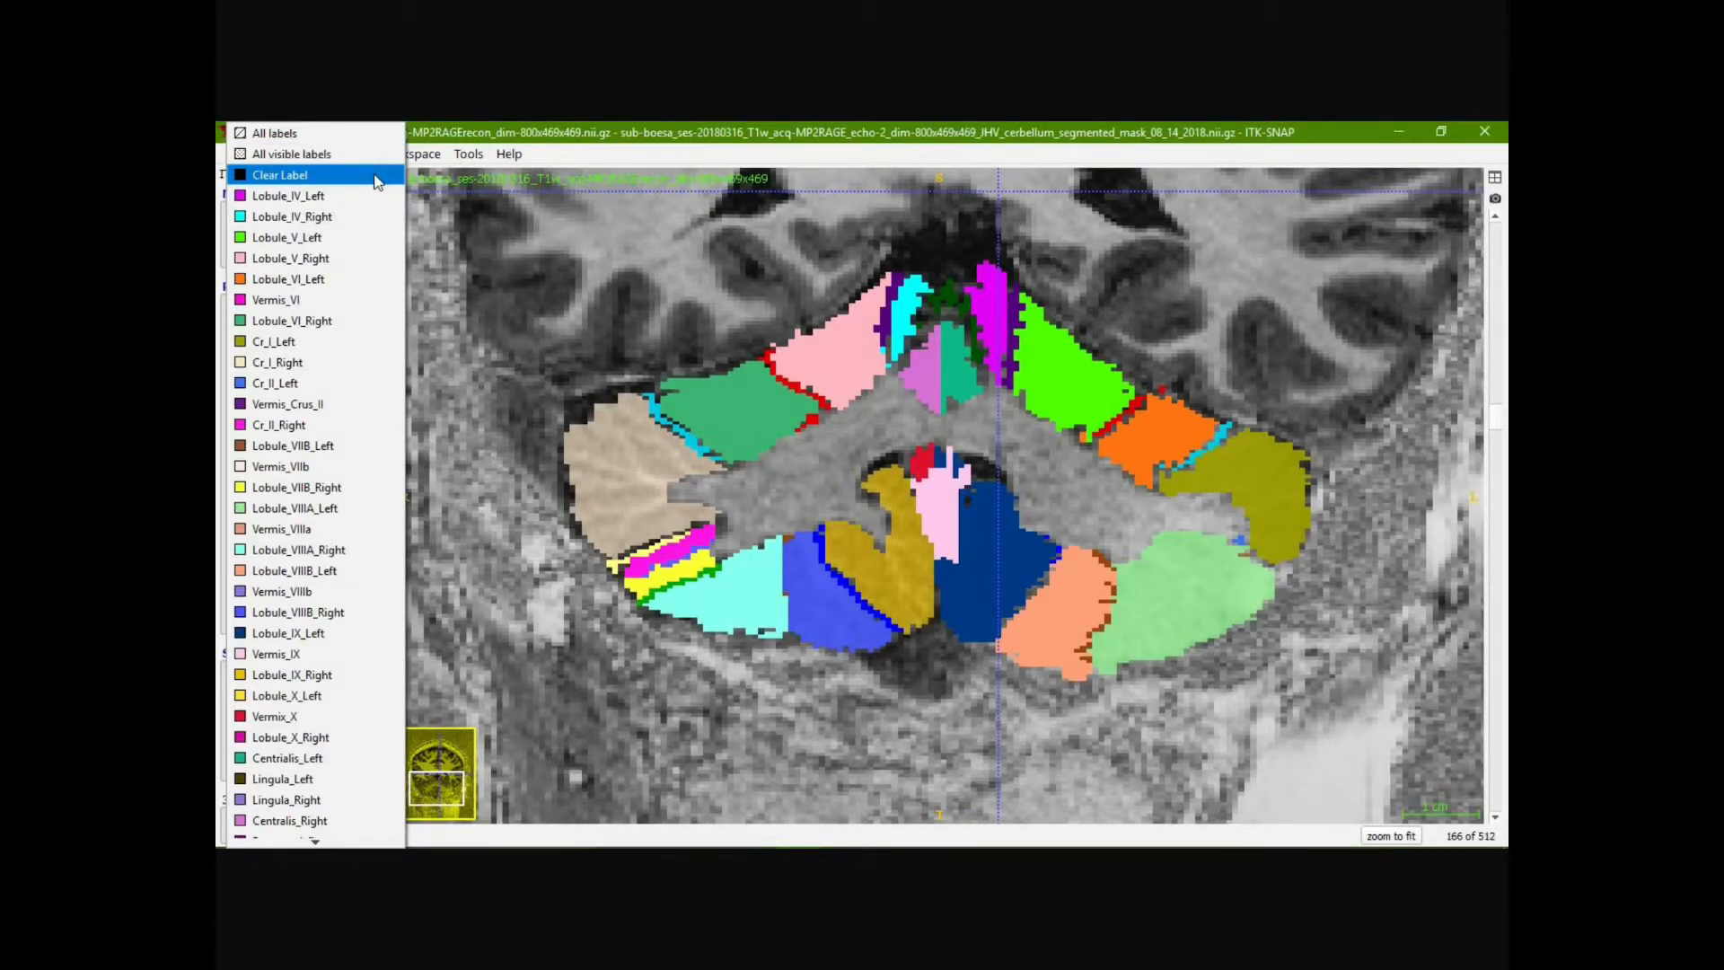
left_click(375, 178)
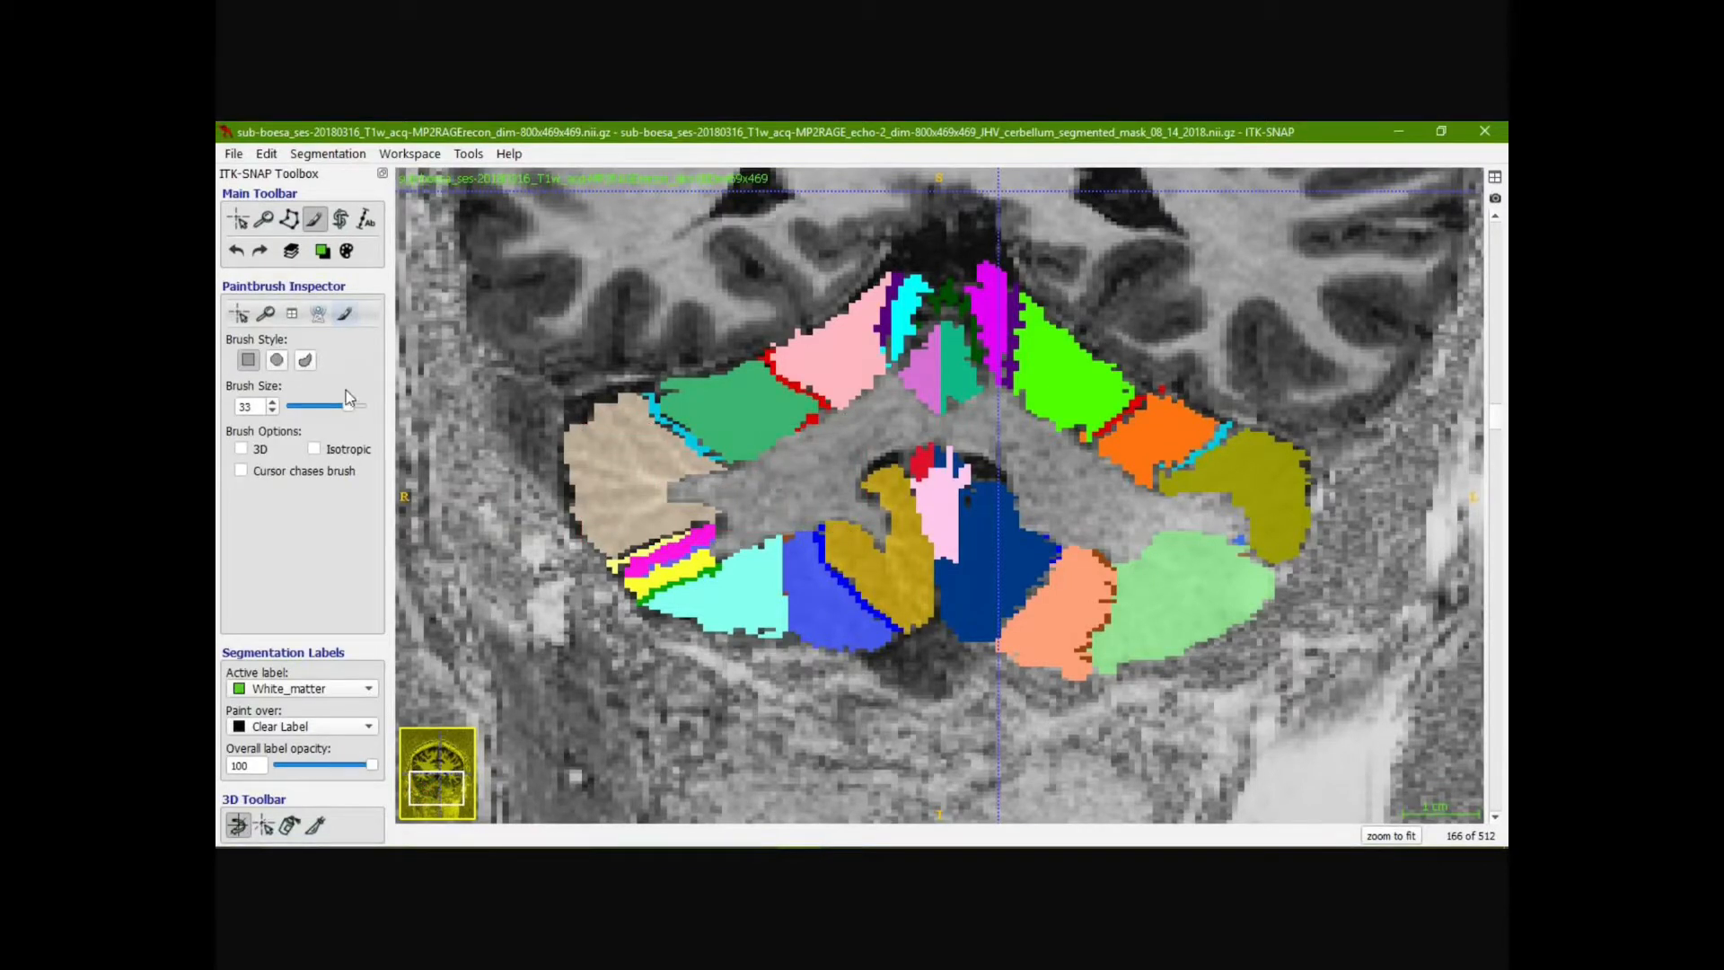
left_click_drag(348, 408, 304, 411)
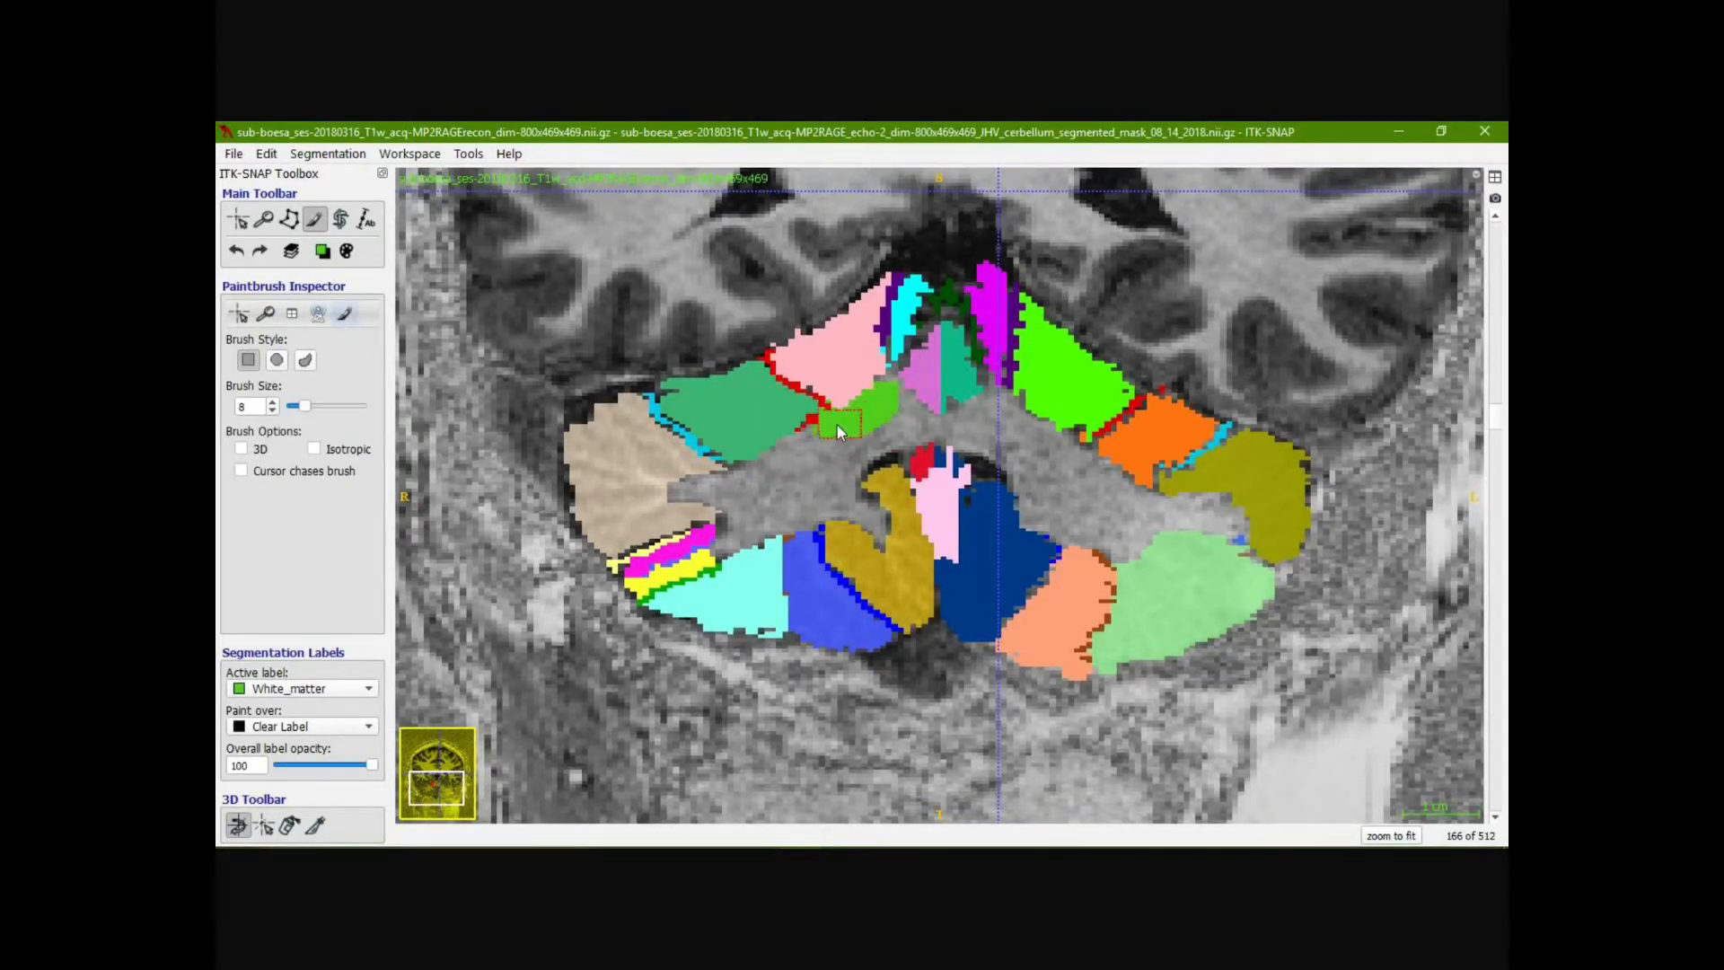
left_click_drag(758, 466, 864, 412)
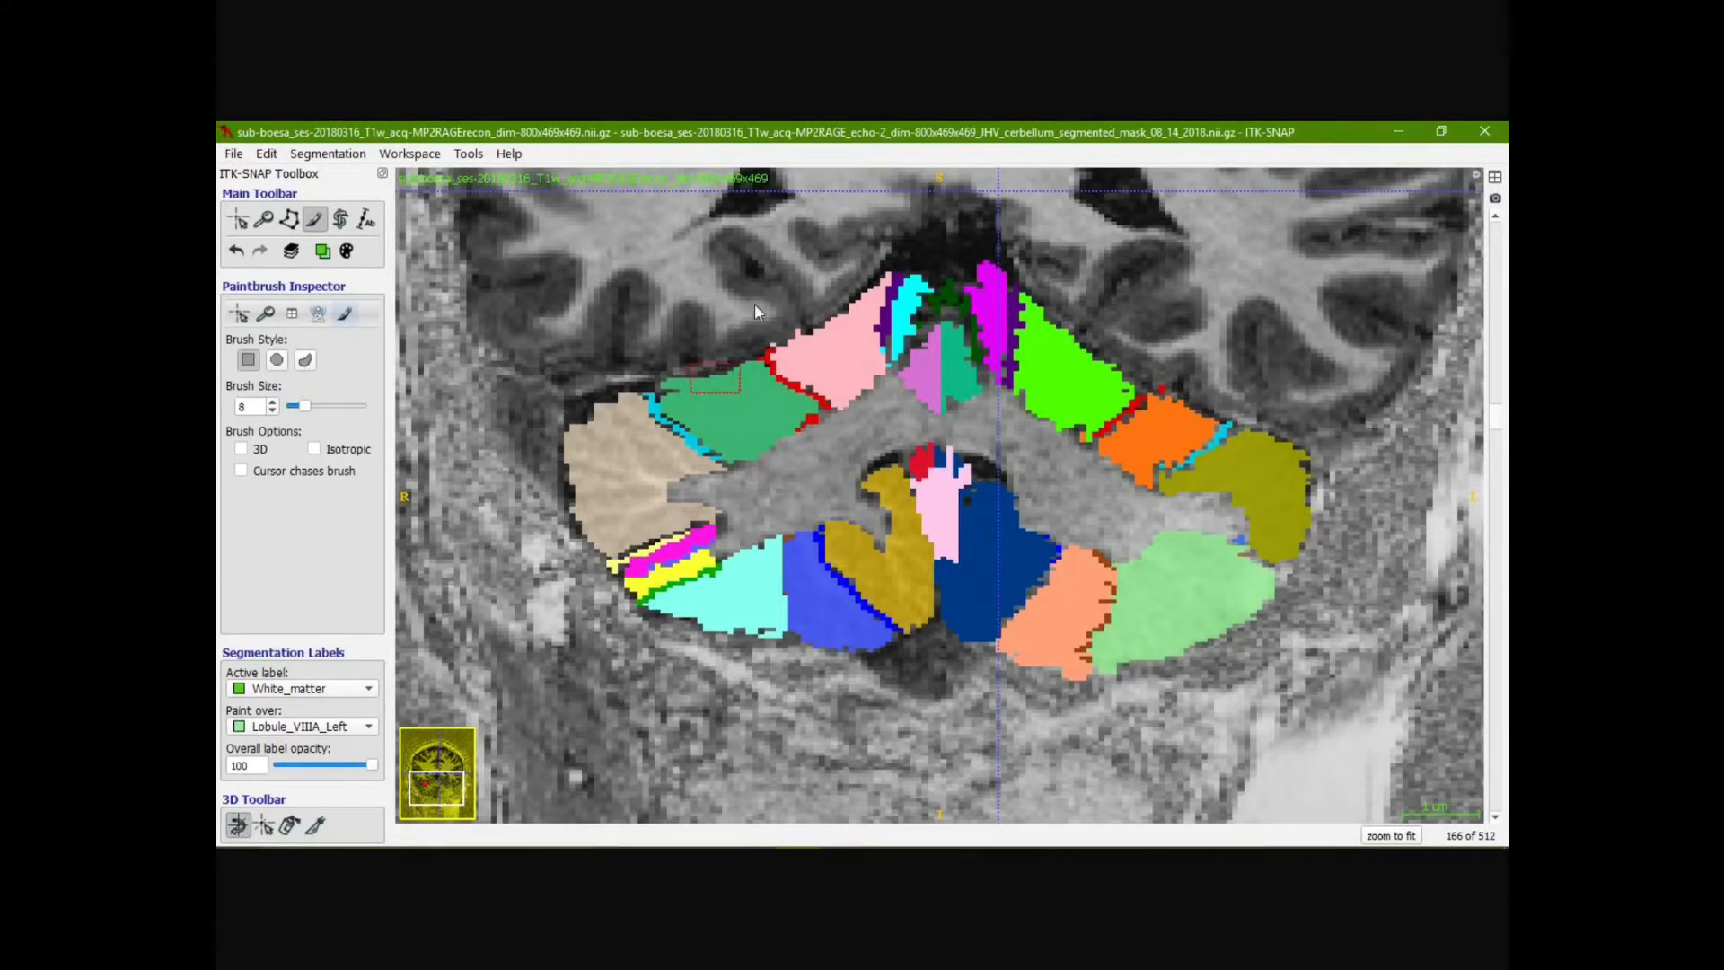
Place the crosshair in the Lobule_VIIIA_Left label on the coronal slice and inspect the cerebellum in the enlarged sagittal view
left_click(235, 224)
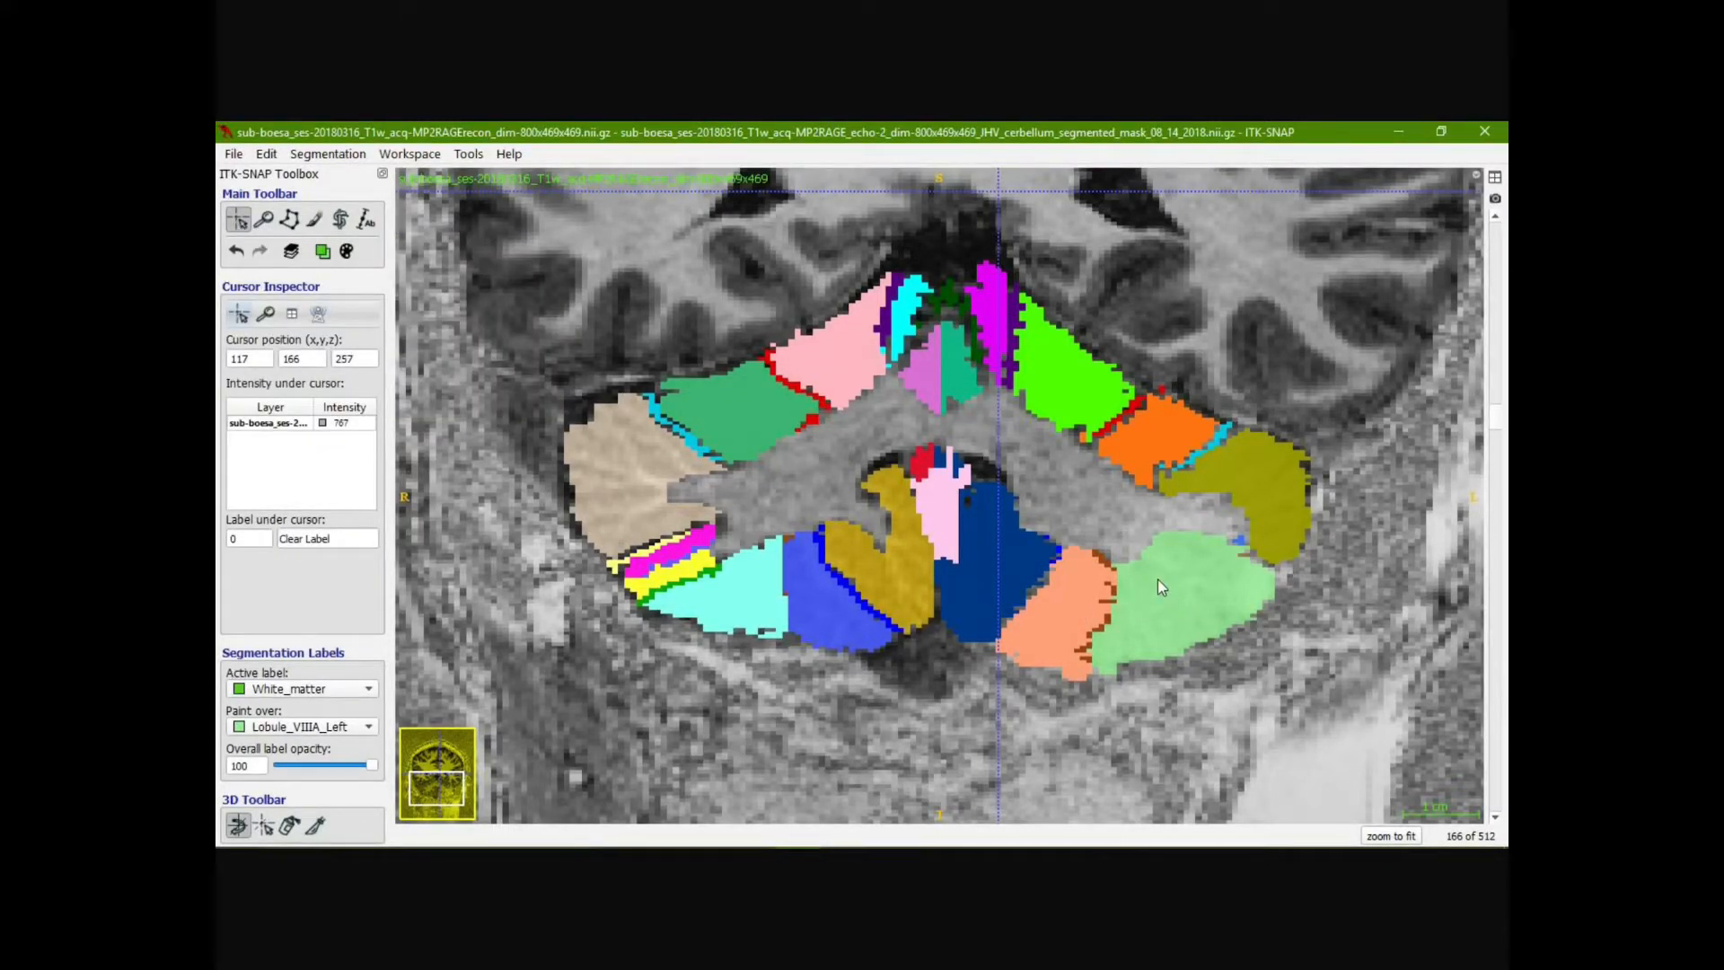
mouse_move(1157, 587)
left_mouse_down()
mouse_move(1187, 575)
mouse_move(1182, 596)
left_mouse_up()
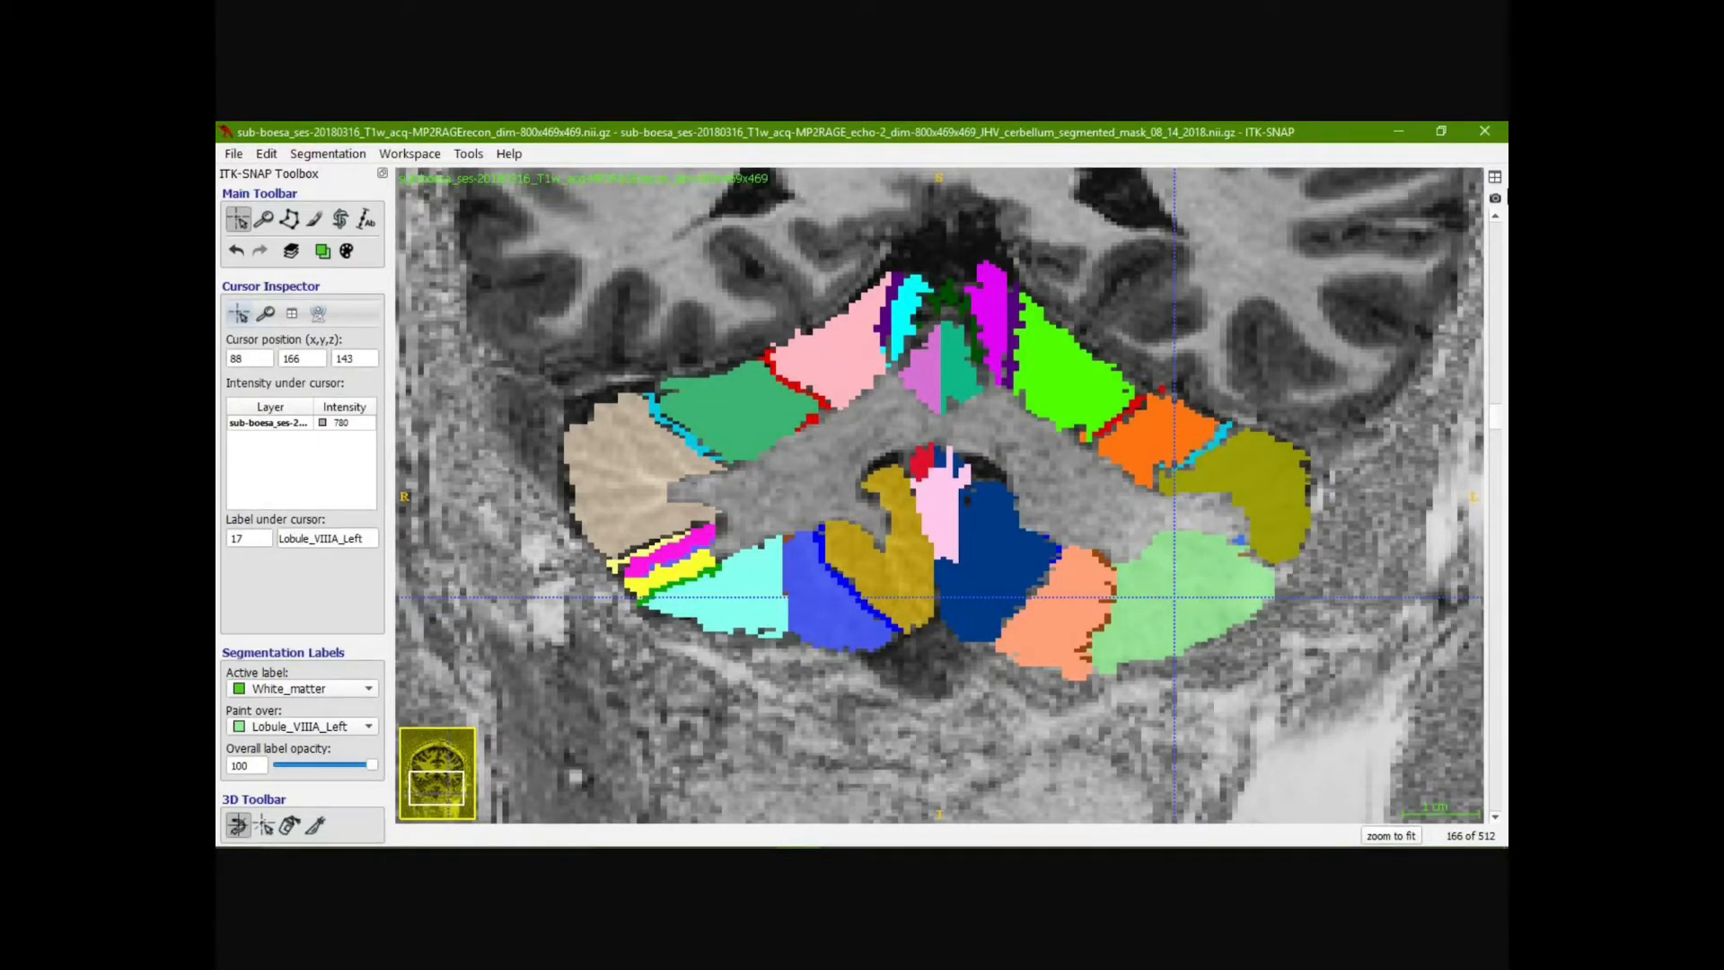
key("super+Left")
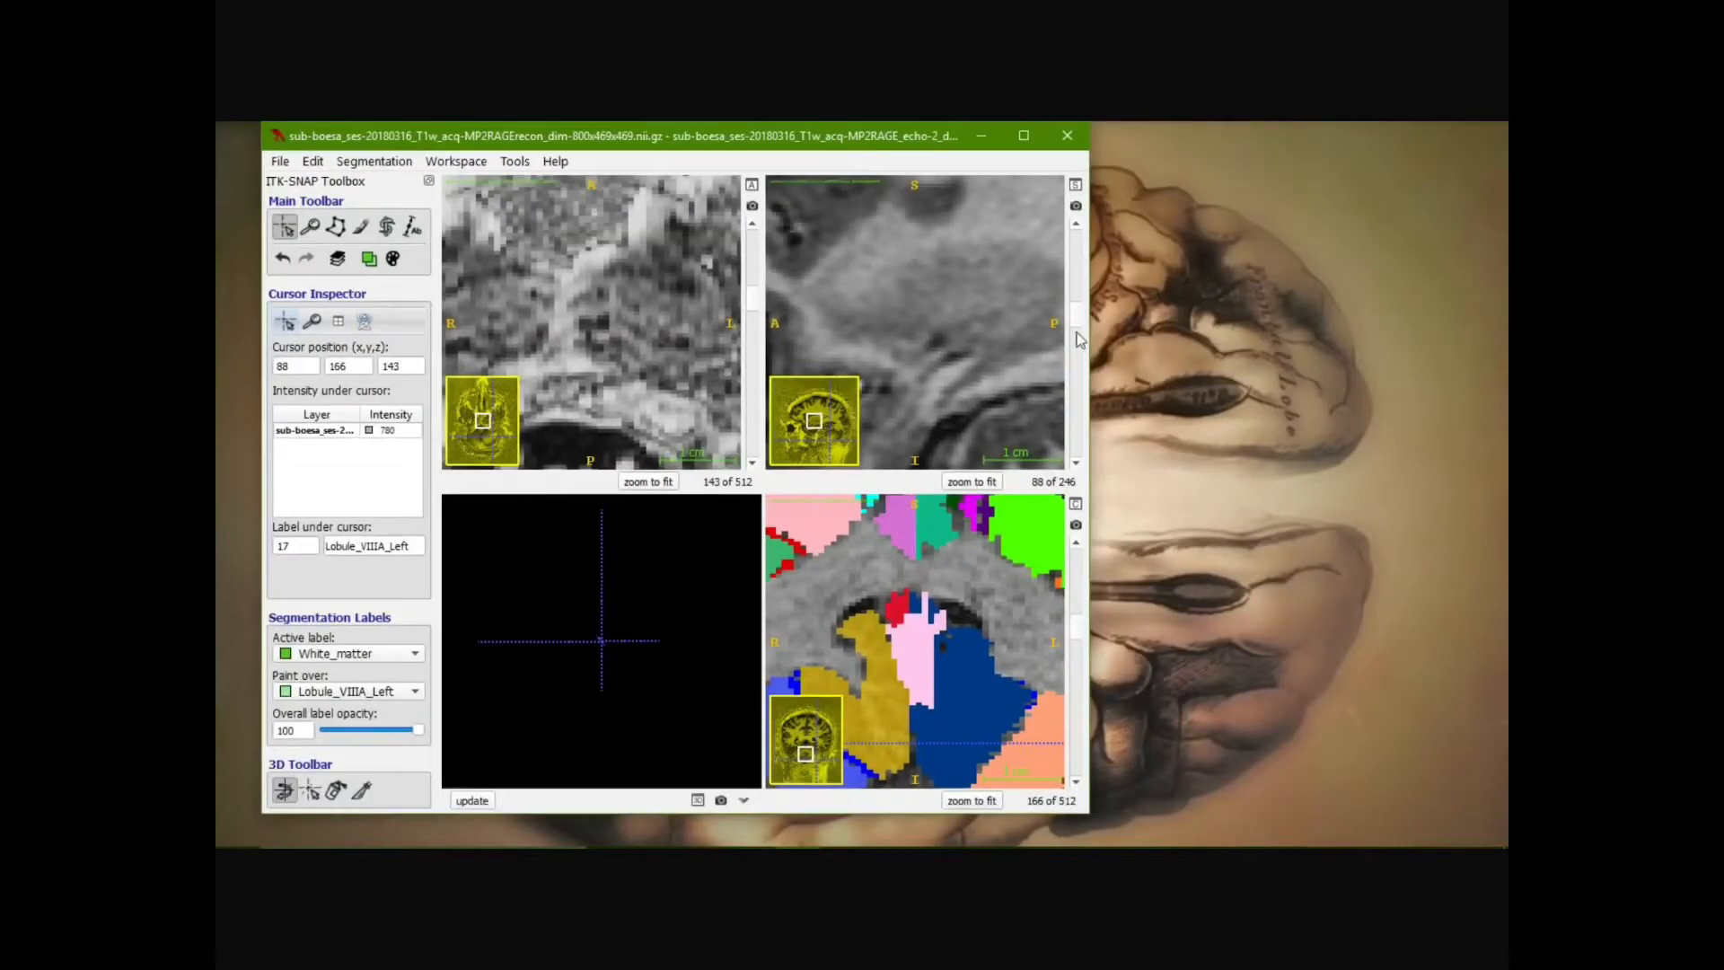
key("super+Up")
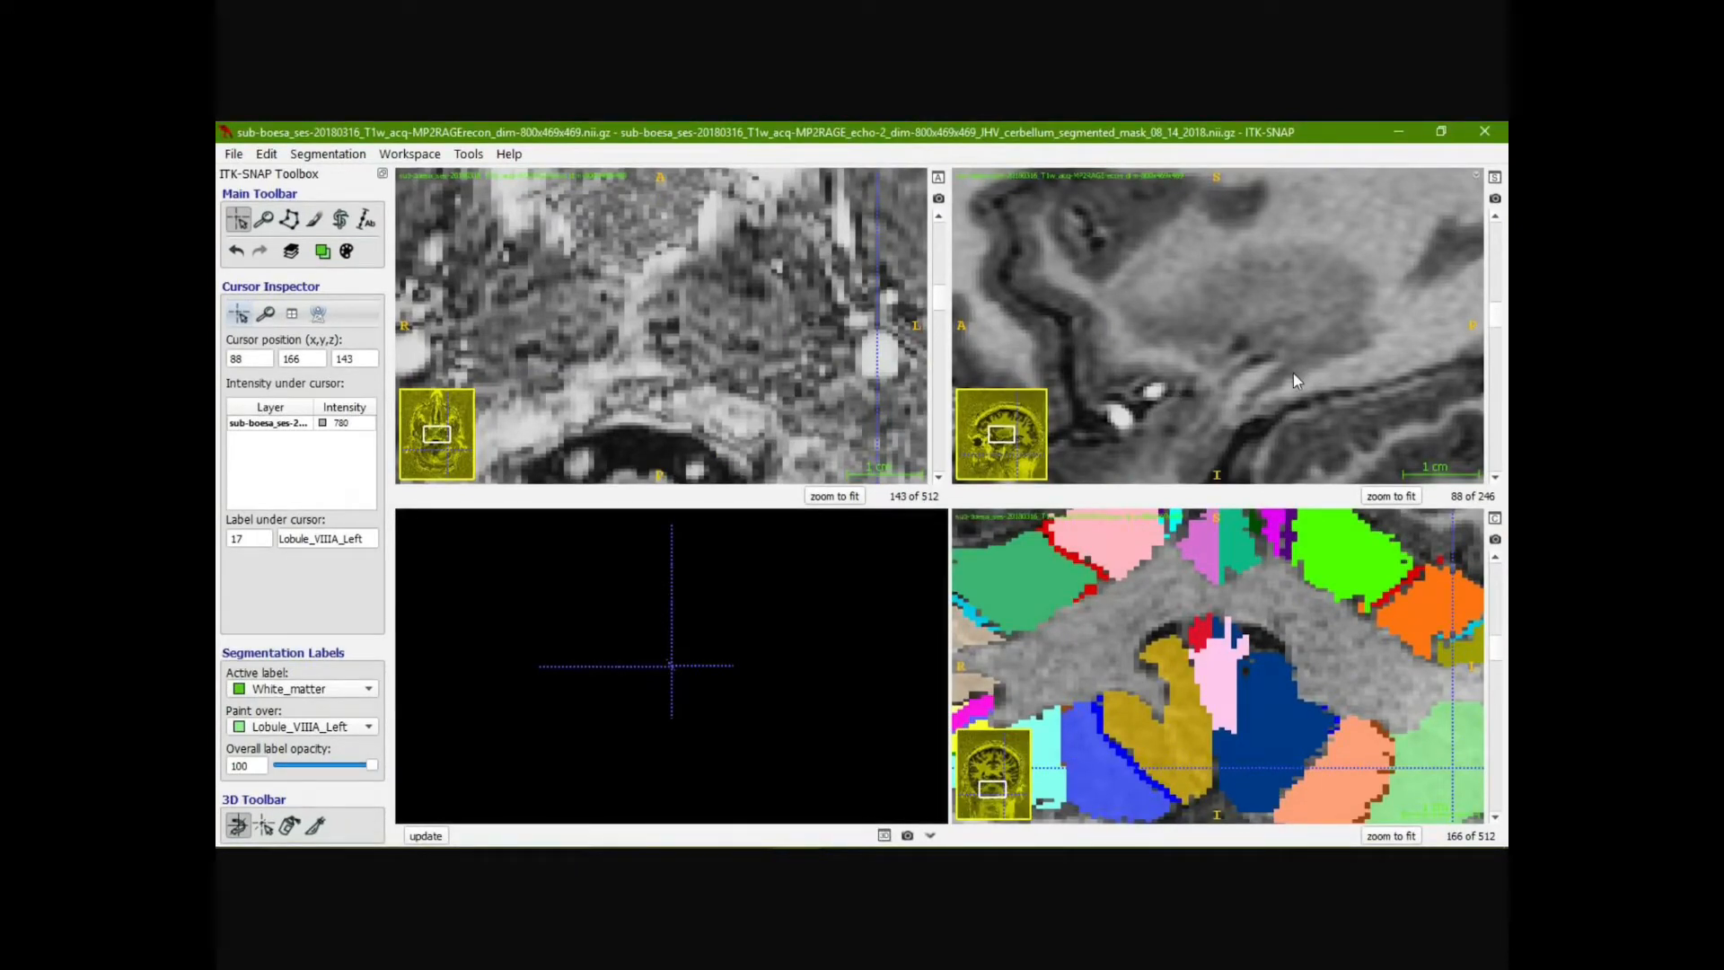
left_click(1494, 179)
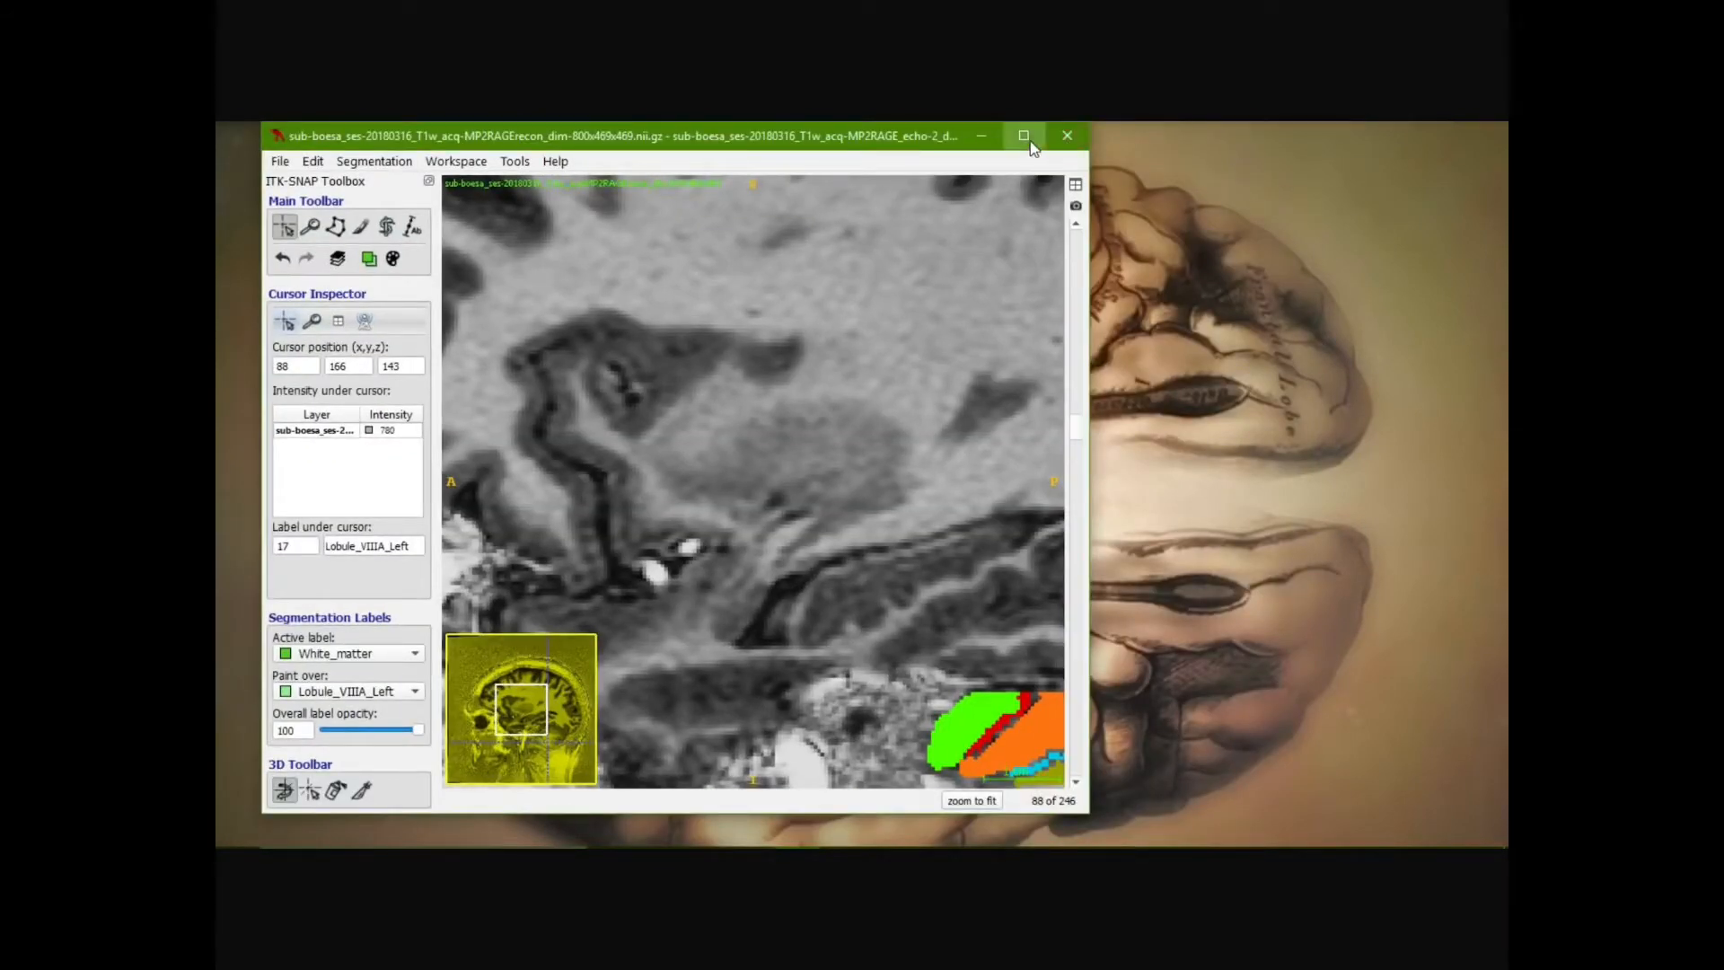
left_click(1027, 132)
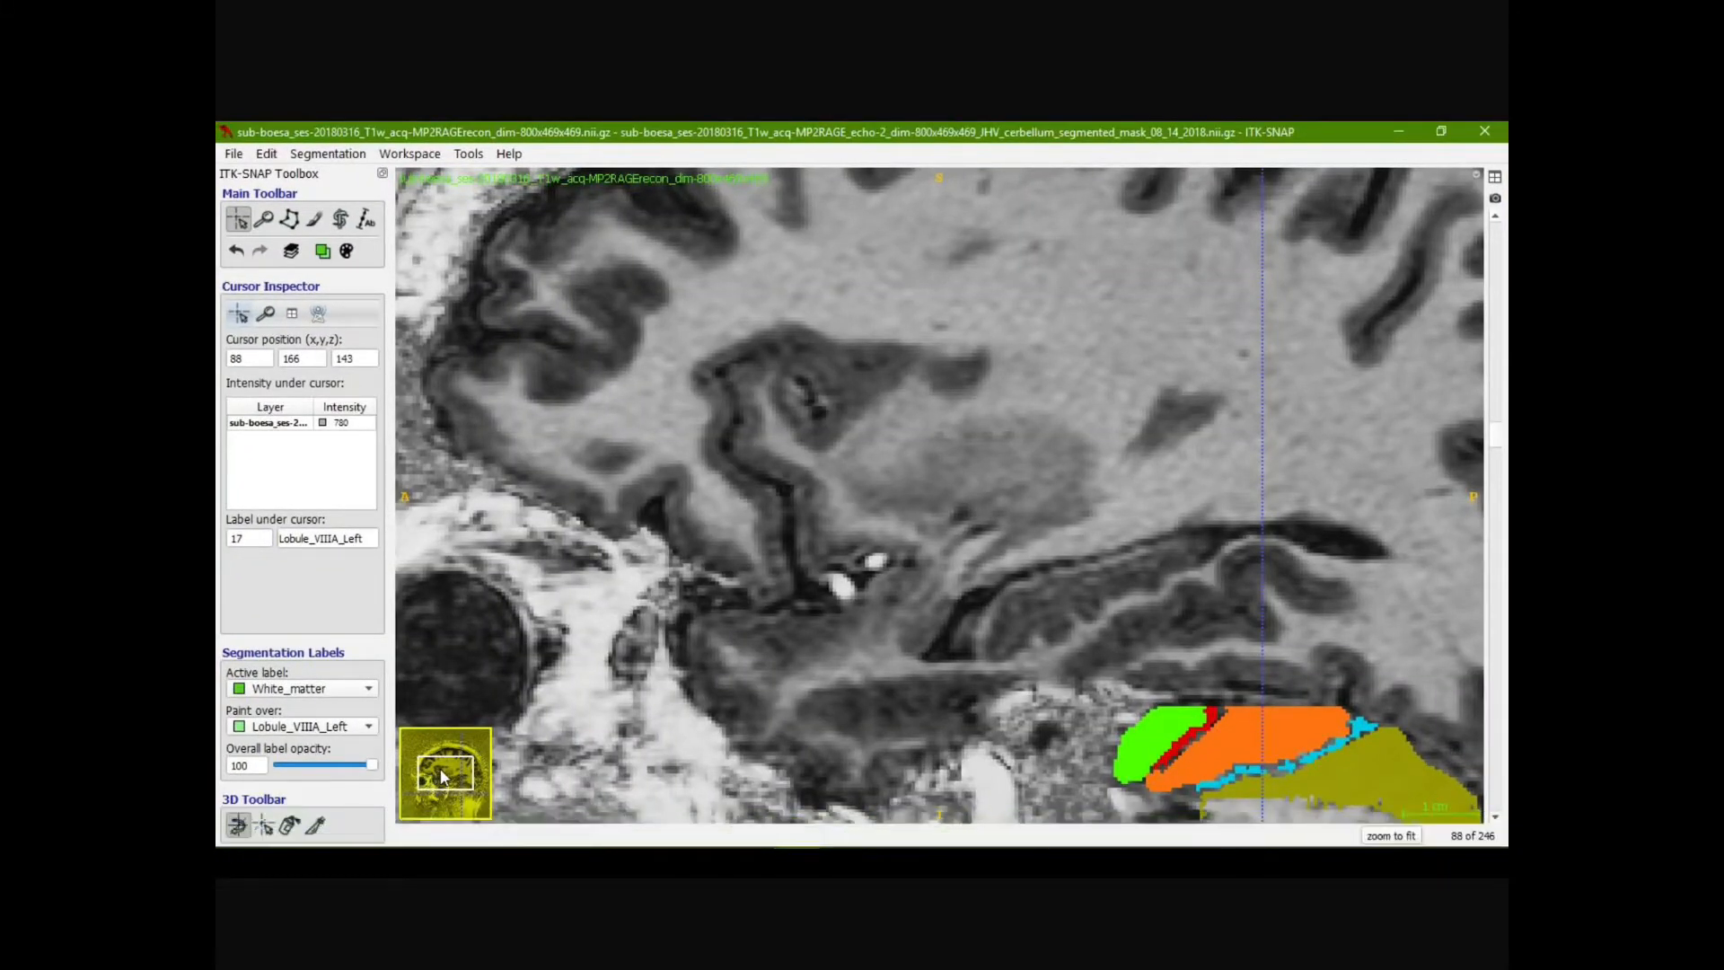
left_click_drag(442, 777, 452, 794)
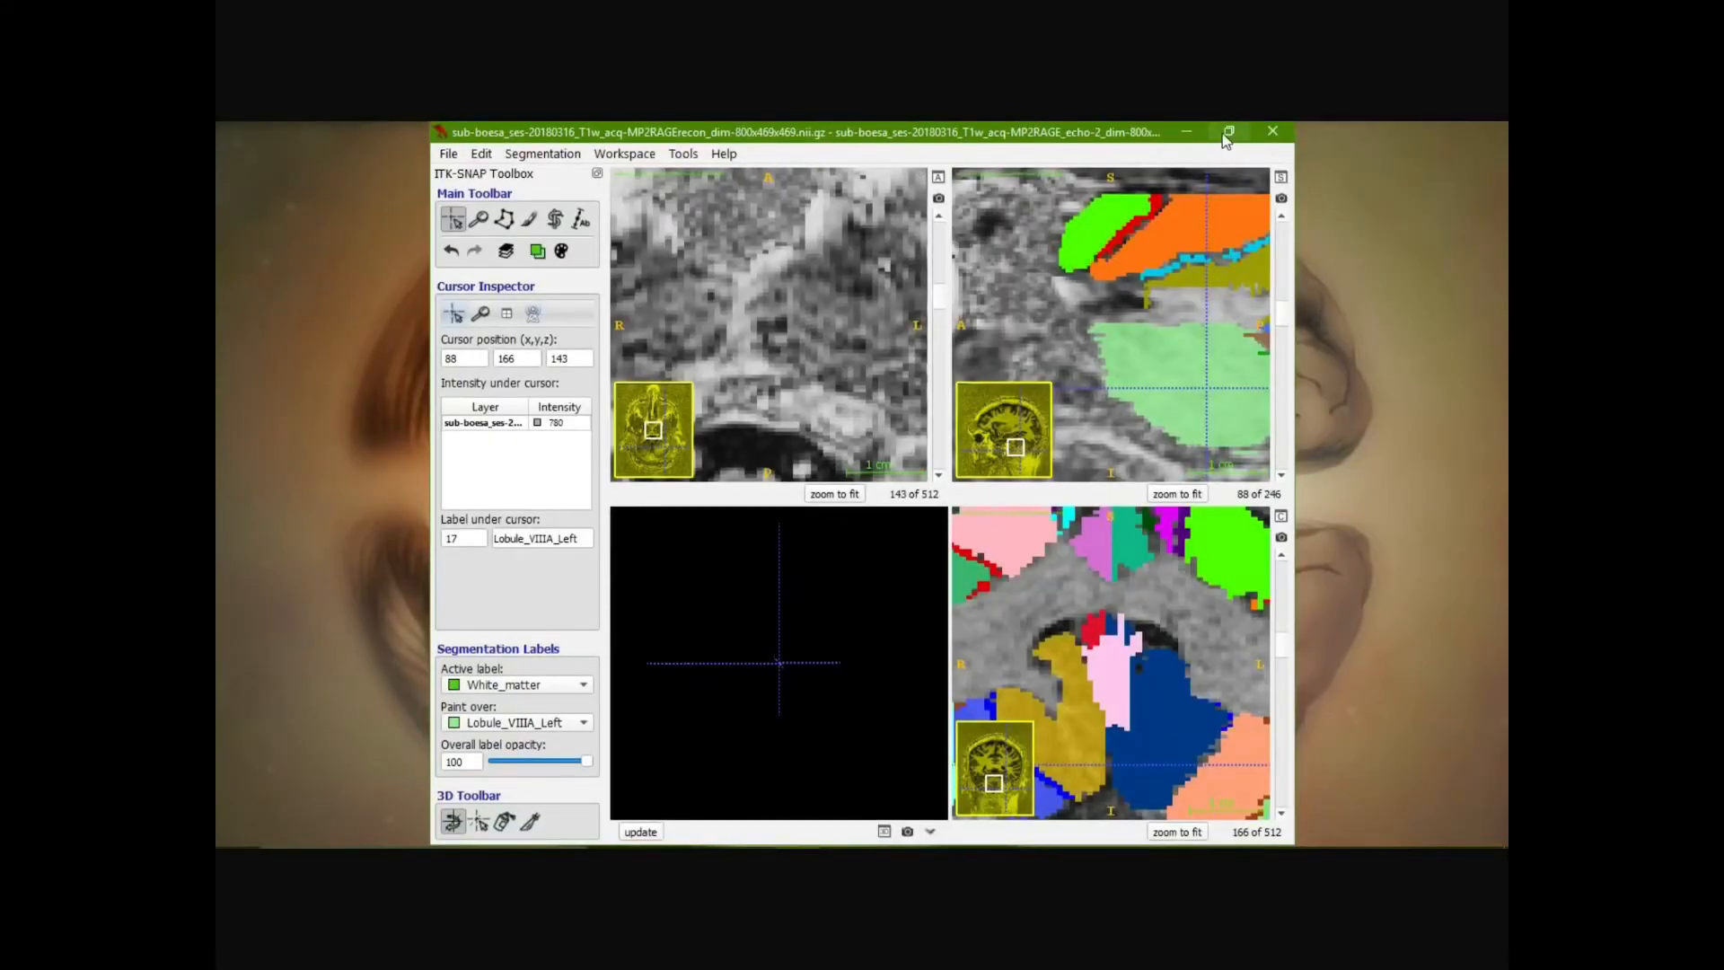
Switch to the enlarged axial view and inspect the cerebellar lobule labels there
left_click_drag(1199, 136, 1029, 144)
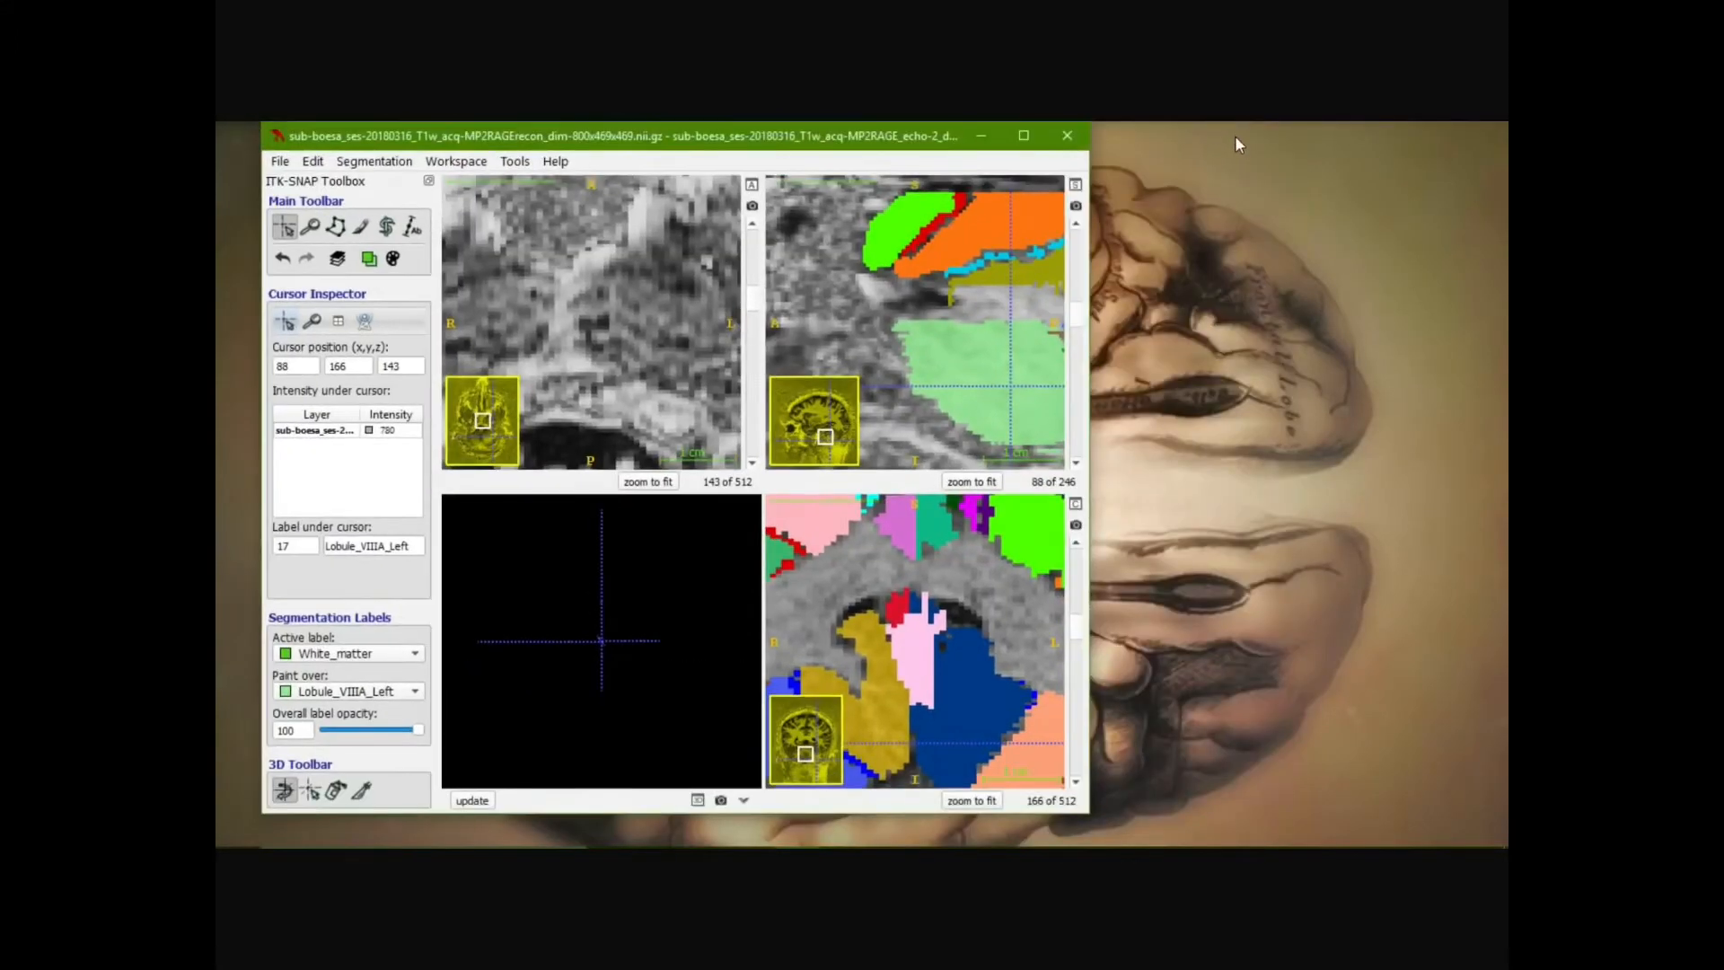
left_click(1024, 136)
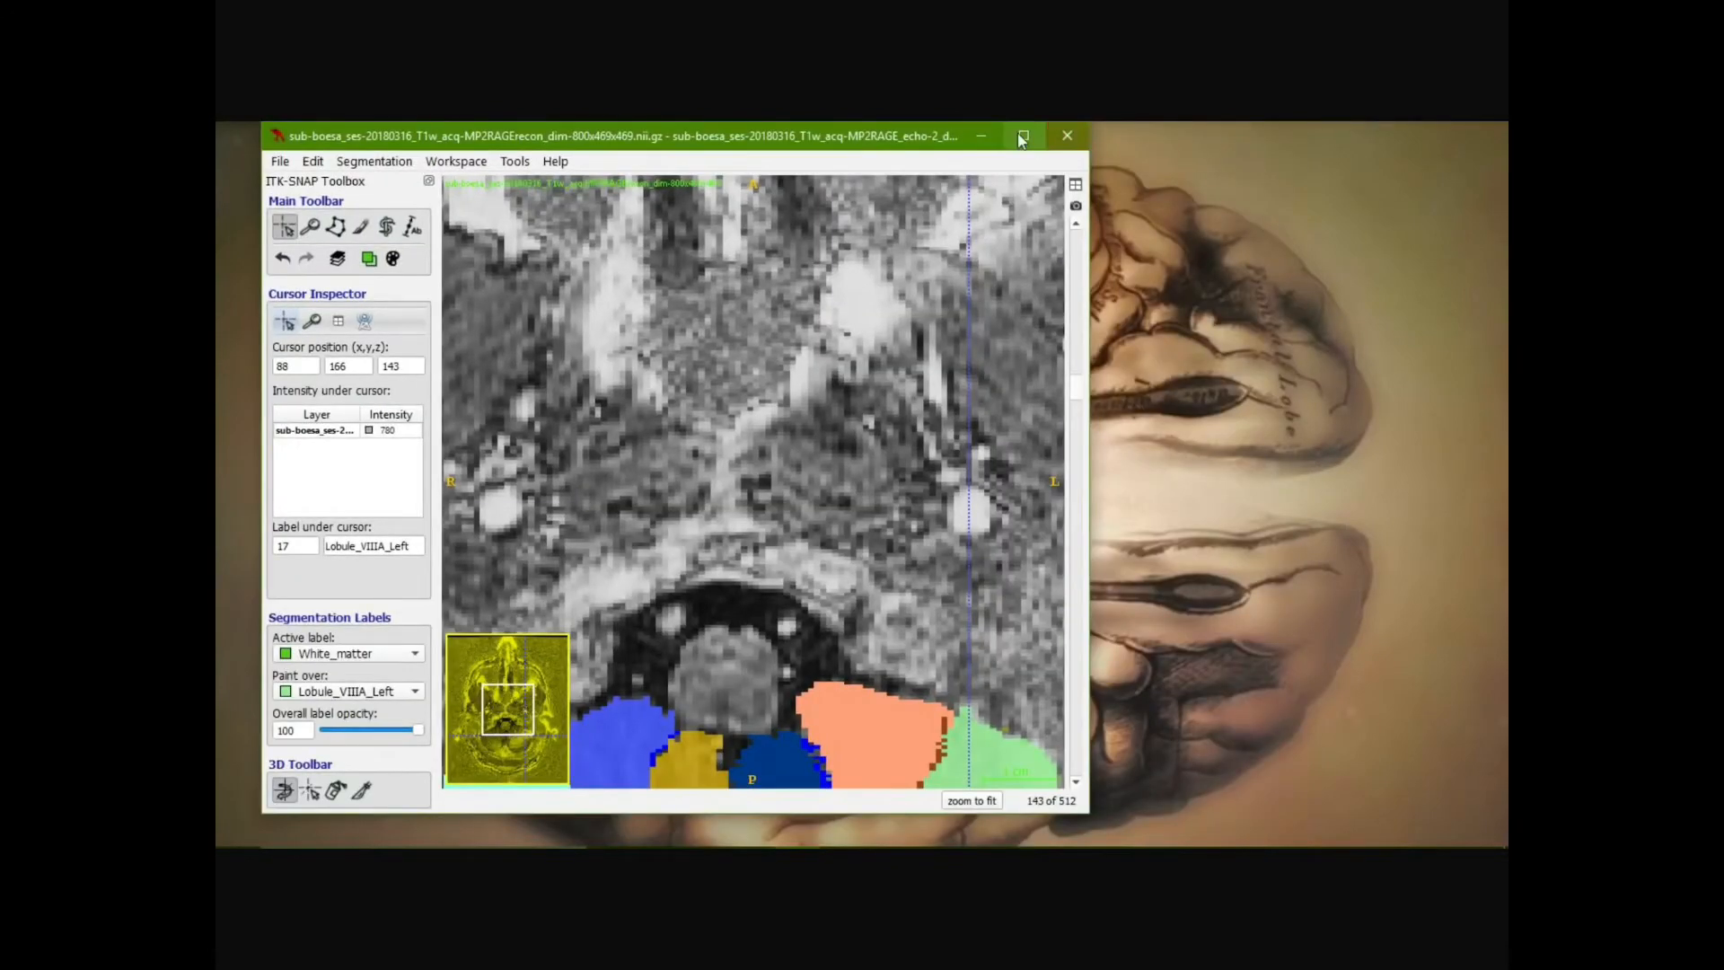
left_click(1024, 135)
left_click_drag(445, 765, 455, 790)
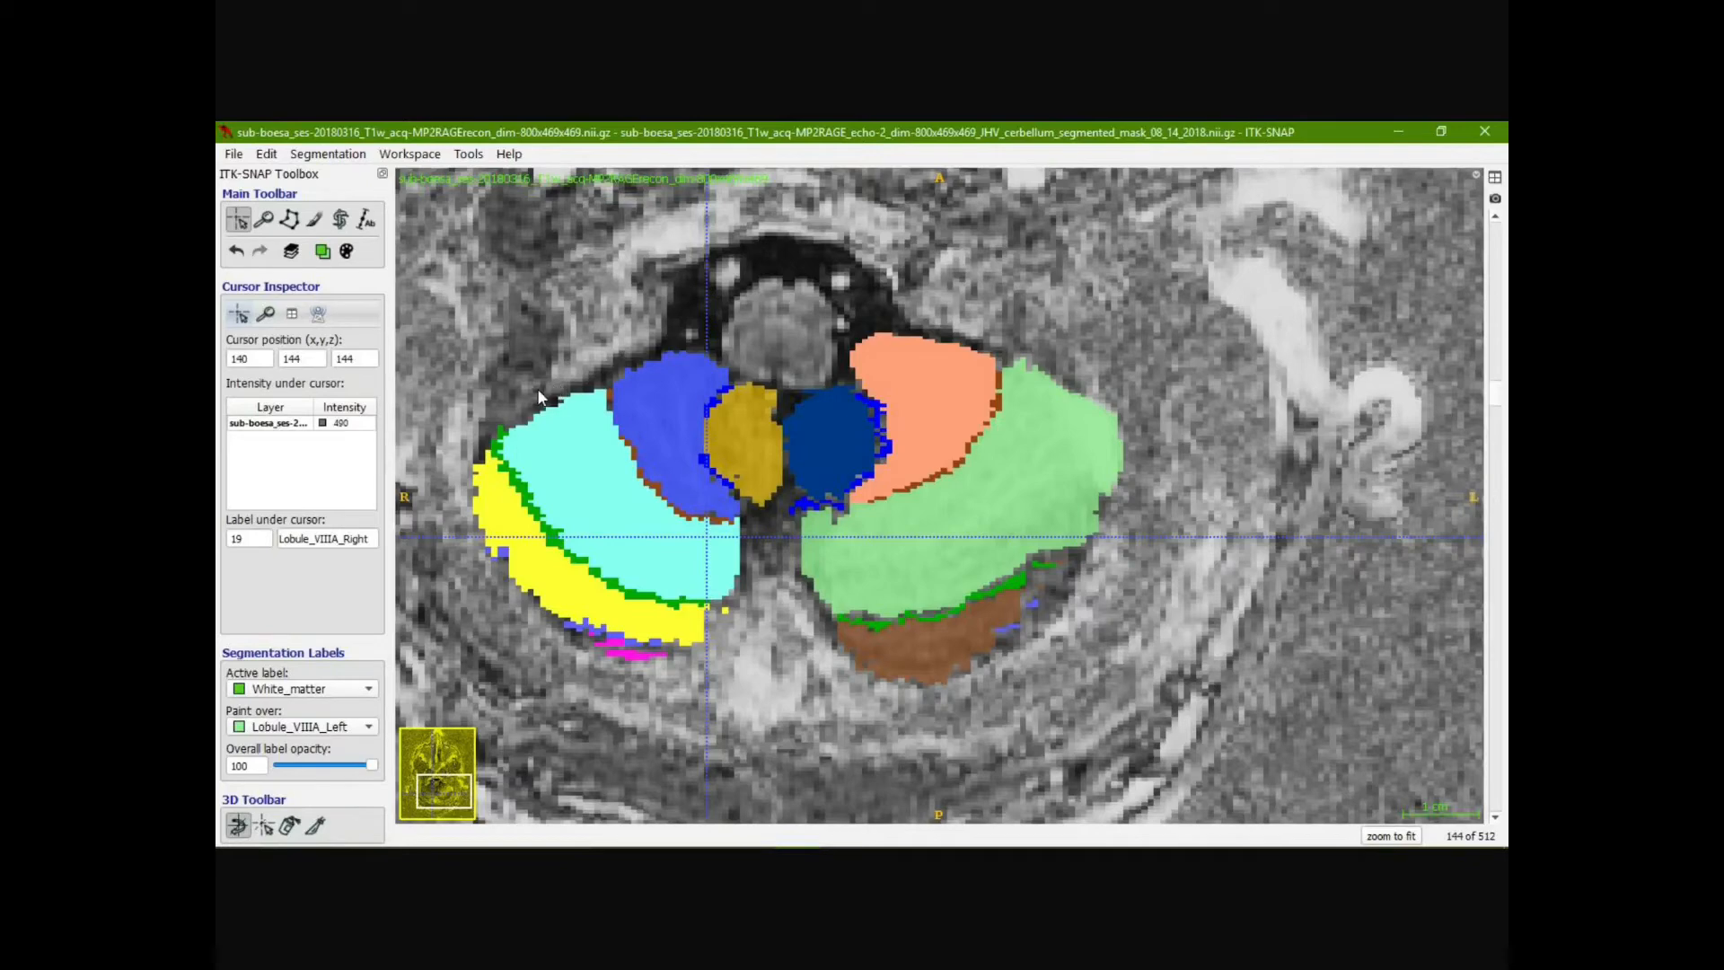
Export the label descriptions as a text file named New_labels.txt
left_click(341, 151)
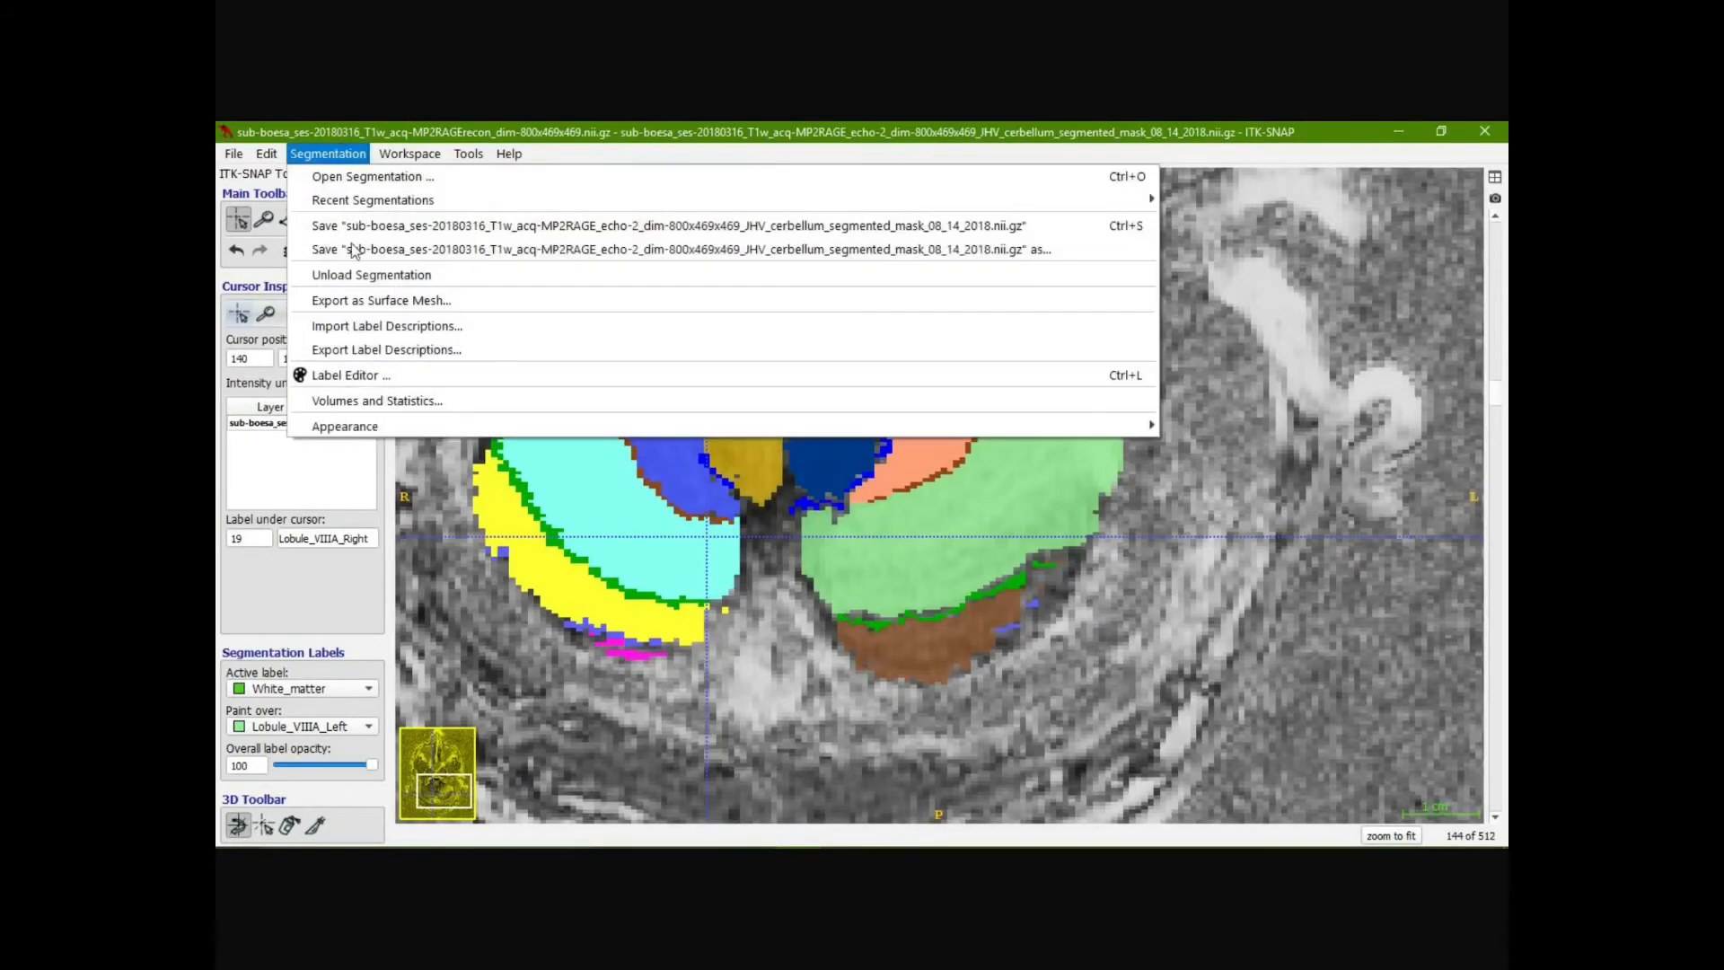
left_click(403, 351)
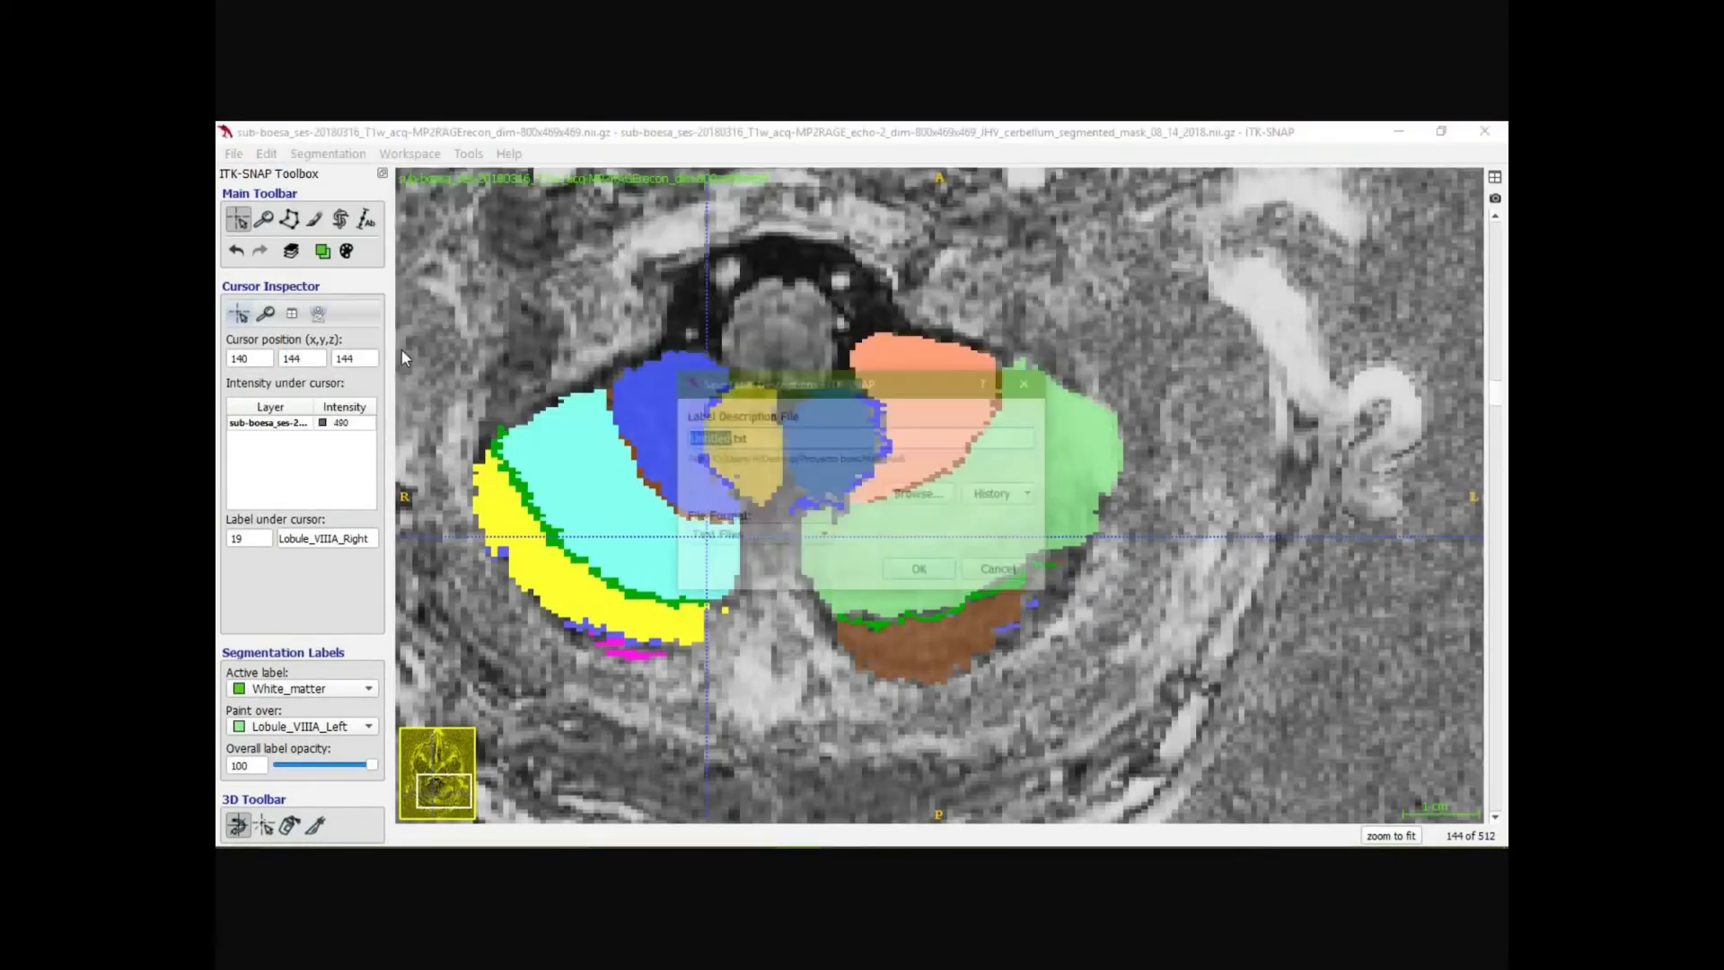
key("BackSpace")
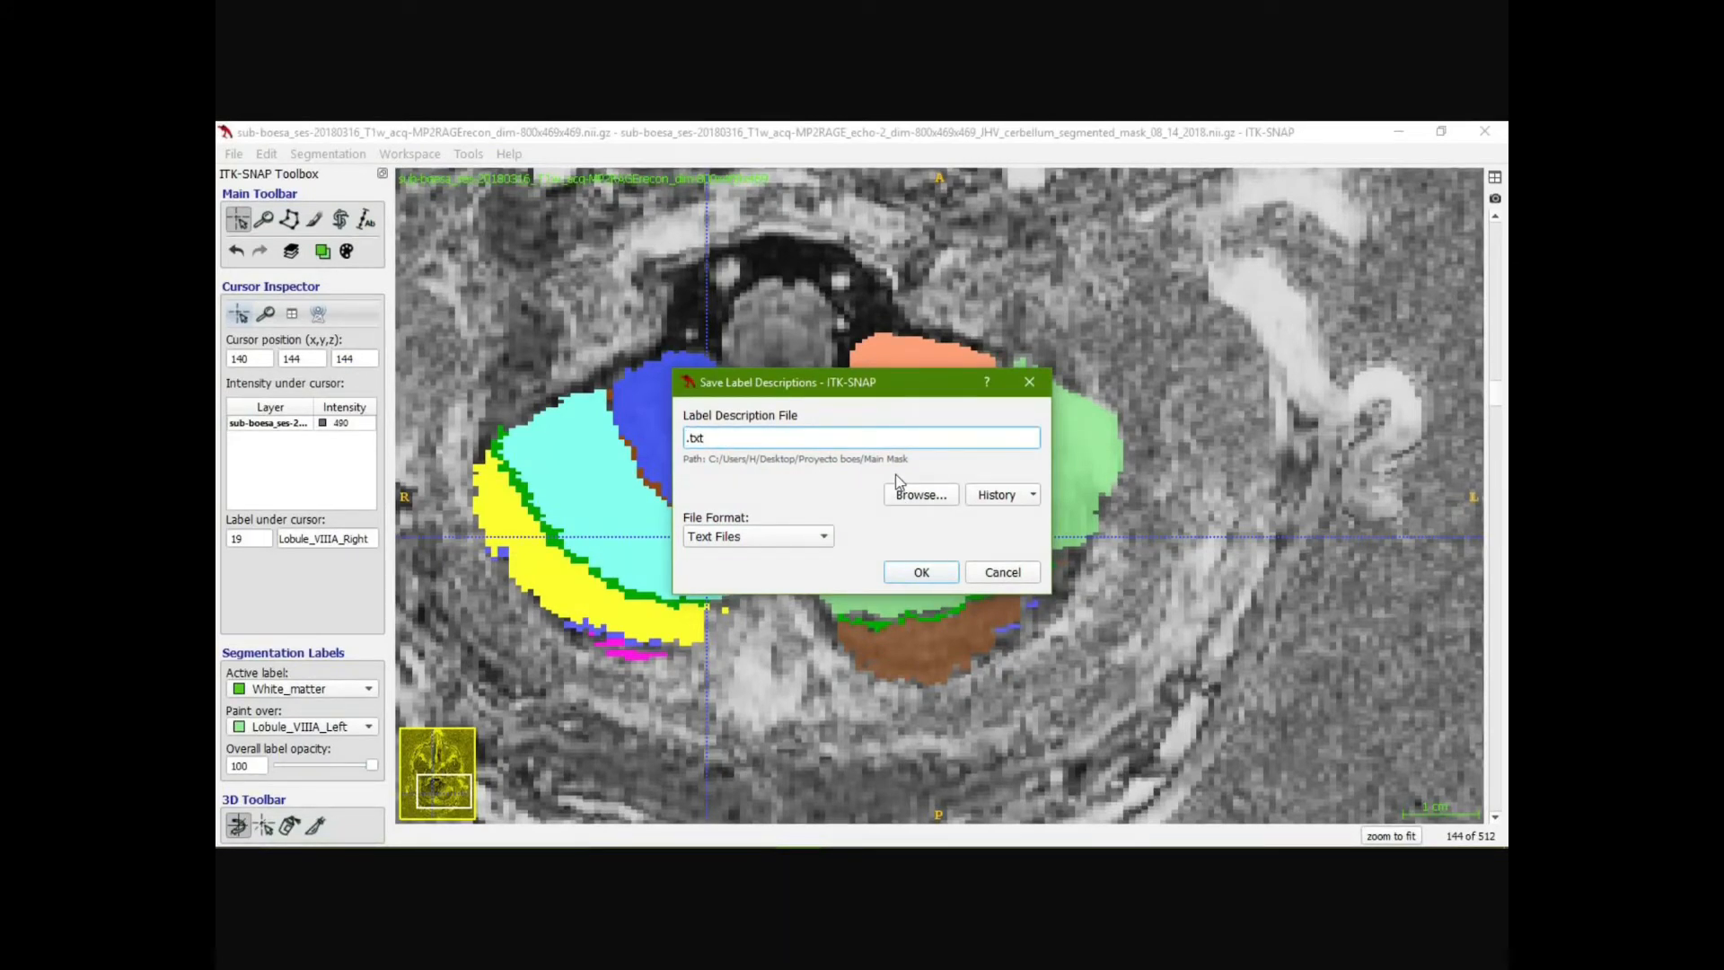
type("New_labels")
left_click(908, 575)
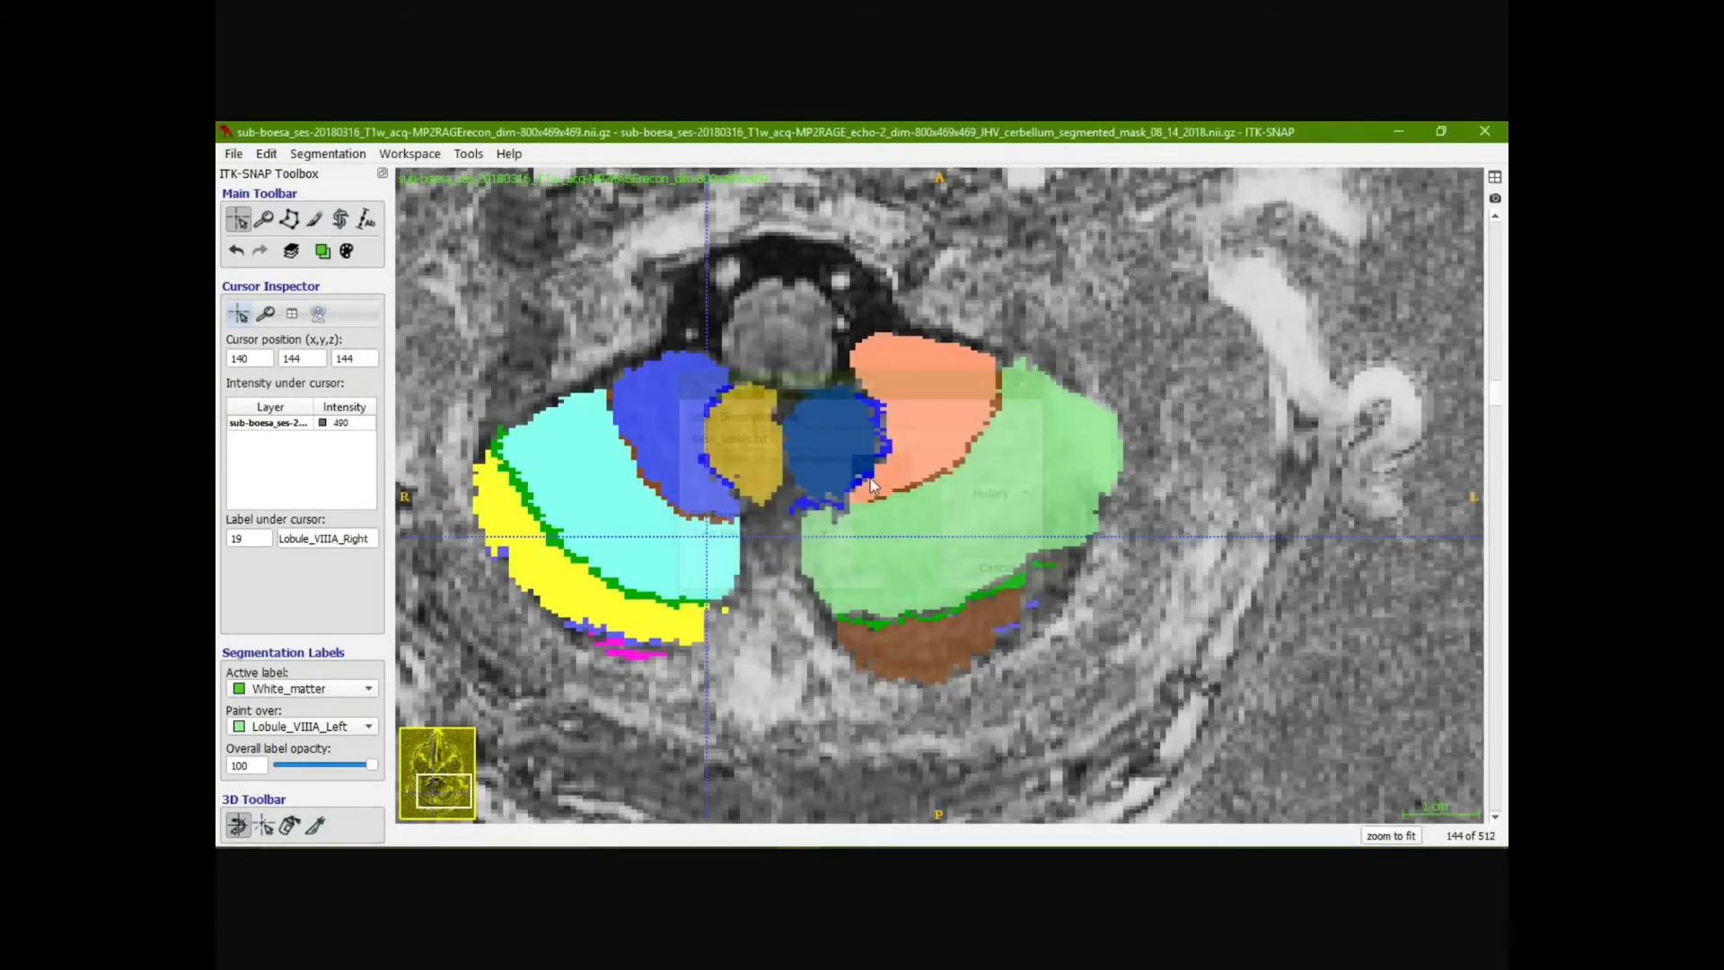